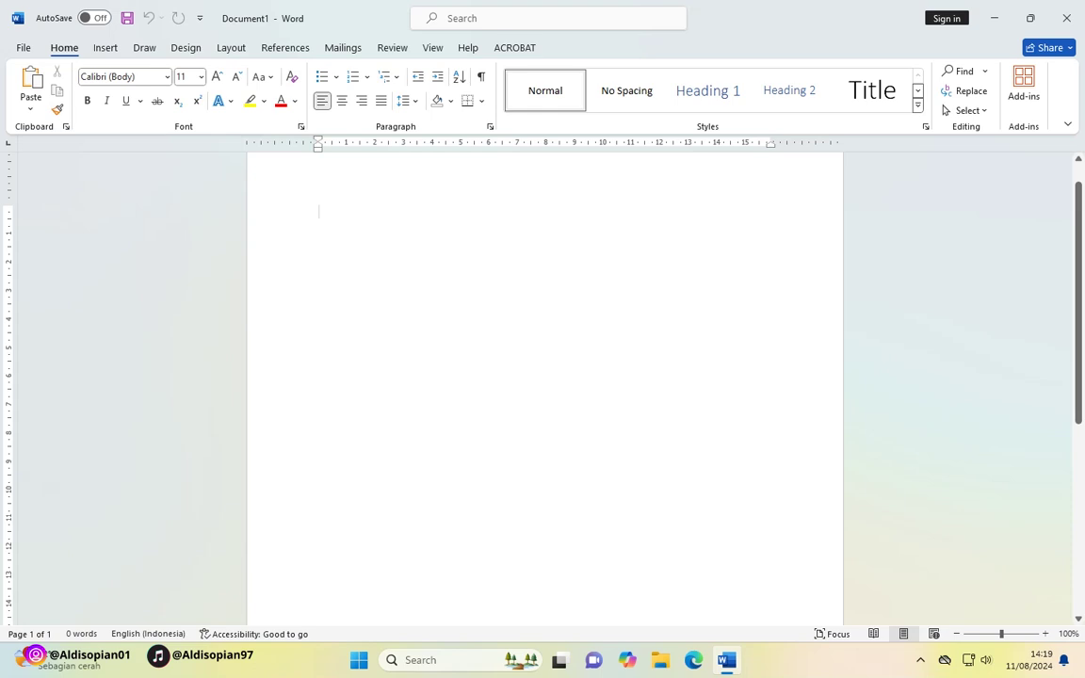
# Enter the lines "Menyalin Teks" and "Memindahkan Teks" in the blank document.
pyautogui.write('Menyalin Teks')
pyautogui.press('Return')
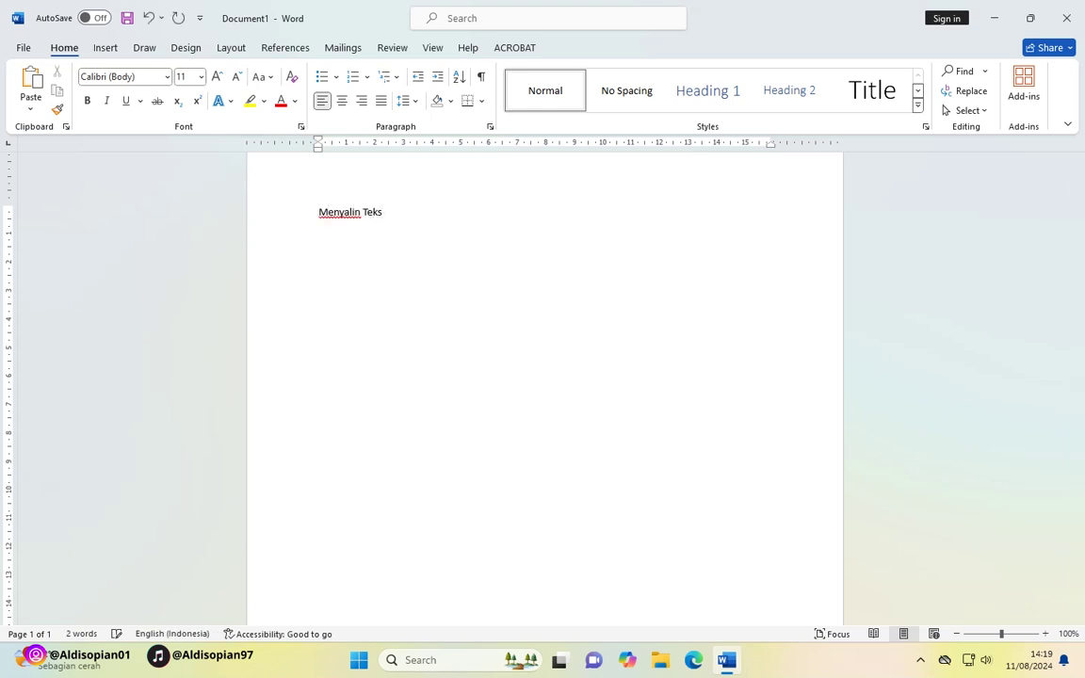
pyautogui.write('Memindahkan Teks')
# Add the heading line "Tool Group Clipboard" above the two existing lines.
pyautogui.hotkey('ctrl', 'Home')
pyautogui.press('Return')
pyautogui.click(319, 211)
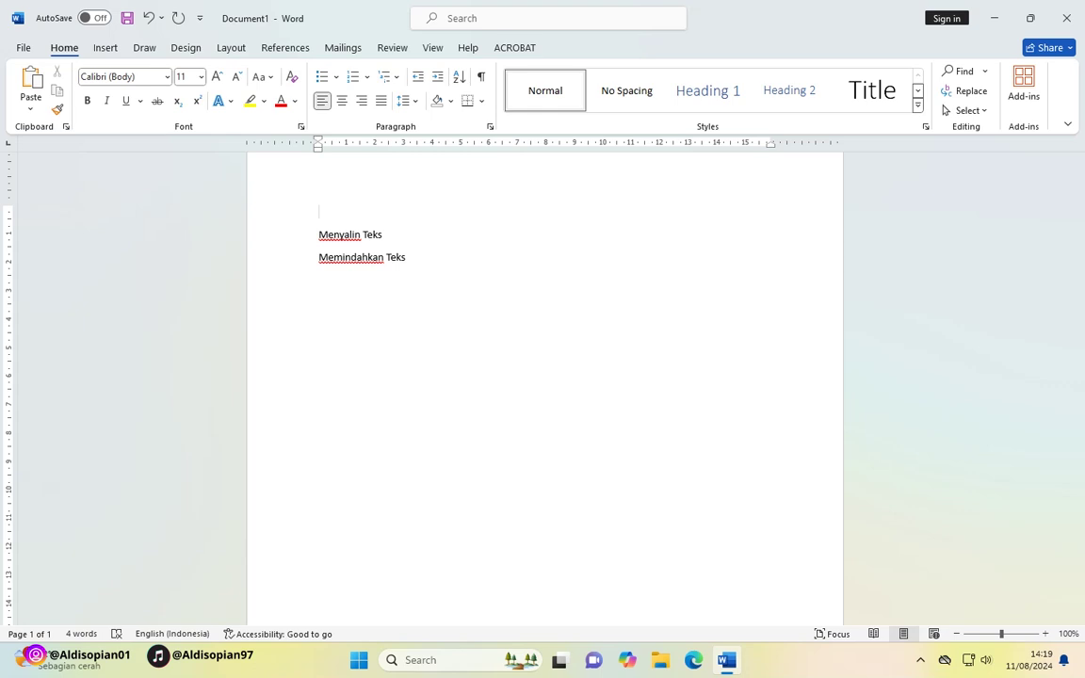
pyautogui.write('Group Clipboard')
pyautogui.press('Home')
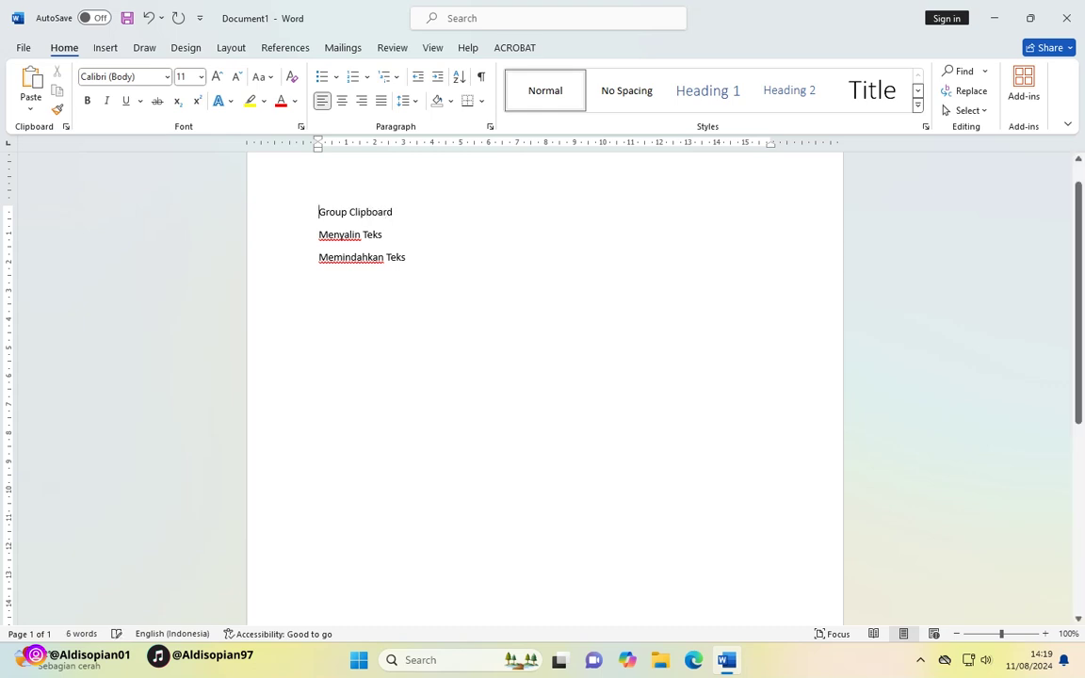
pyautogui.write('Tool')
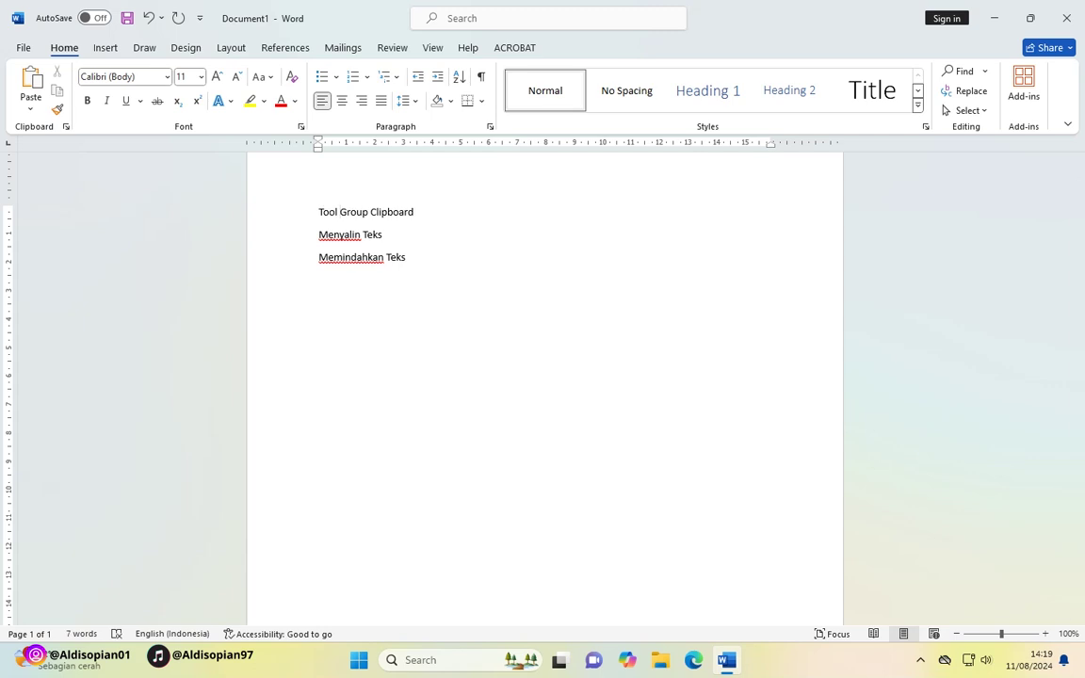
pyautogui.moveTo(407, 257); pyautogui.dragTo(318, 212)
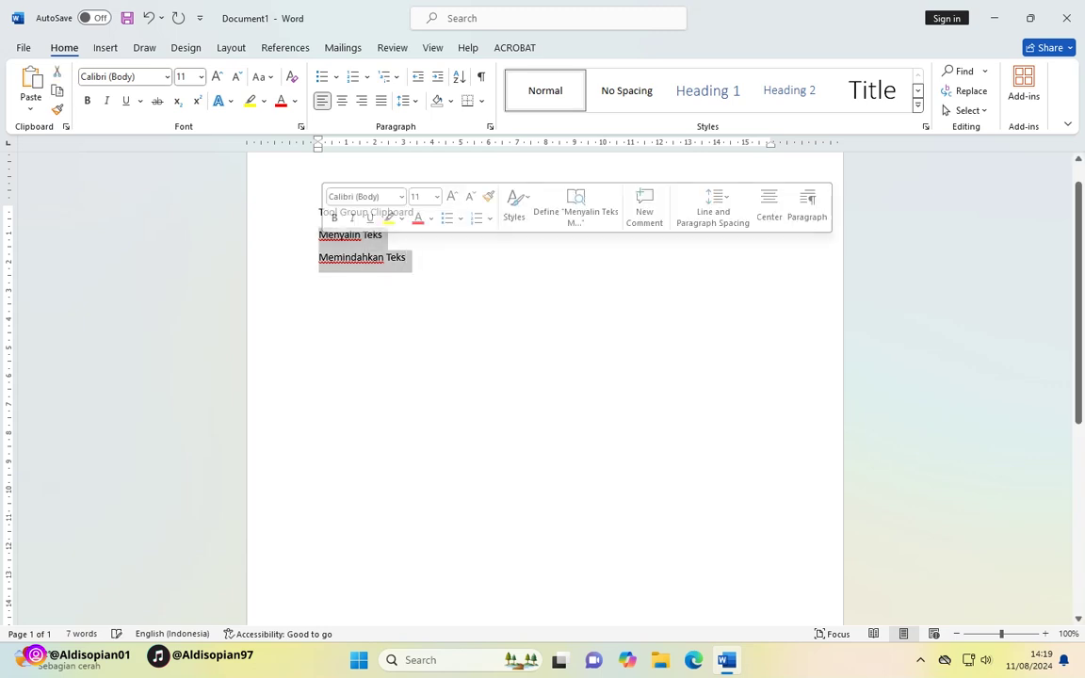
pyautogui.click(406, 257)
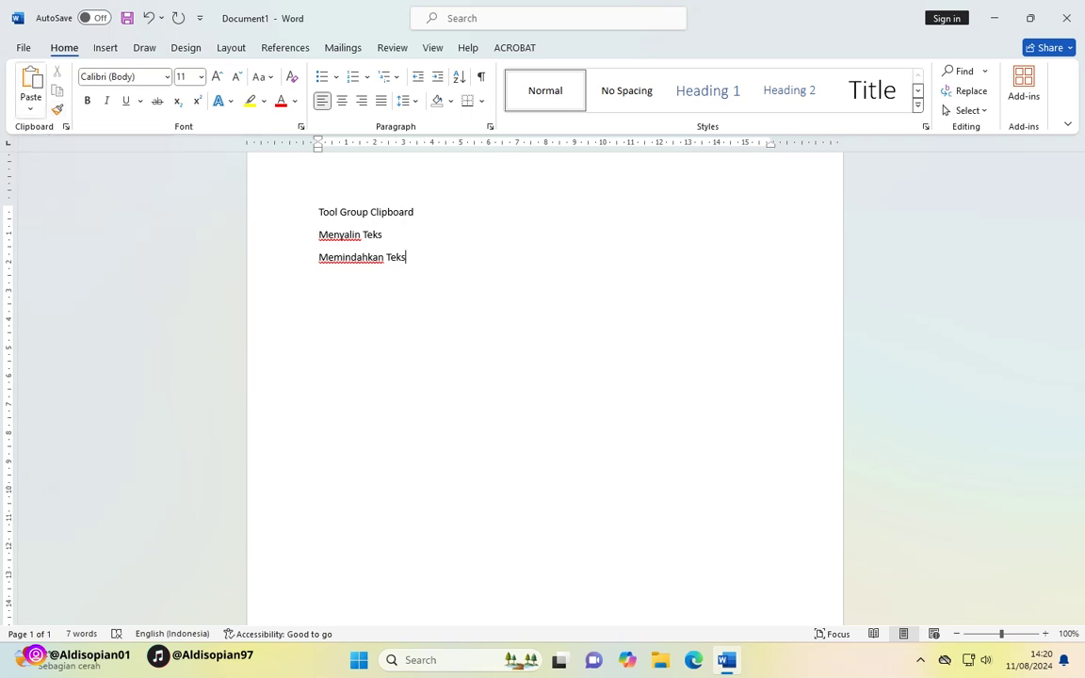
pyautogui.moveTo(345, 235); pyautogui.dragTo(288, 235)
pyautogui.click(339, 235)
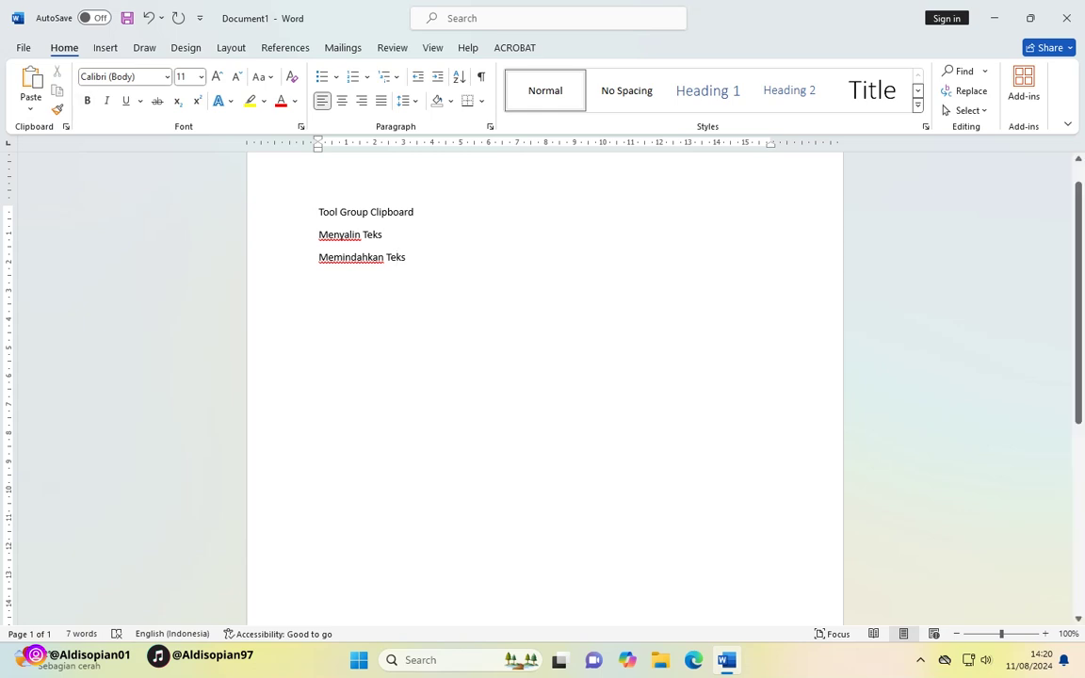
# Copy the "Menyalin Teks" line and paste it on a new line below "Memindahkan Teks".
pyautogui.tripleClick(381, 234)
pyautogui.hotkey('ctrl', 'c')
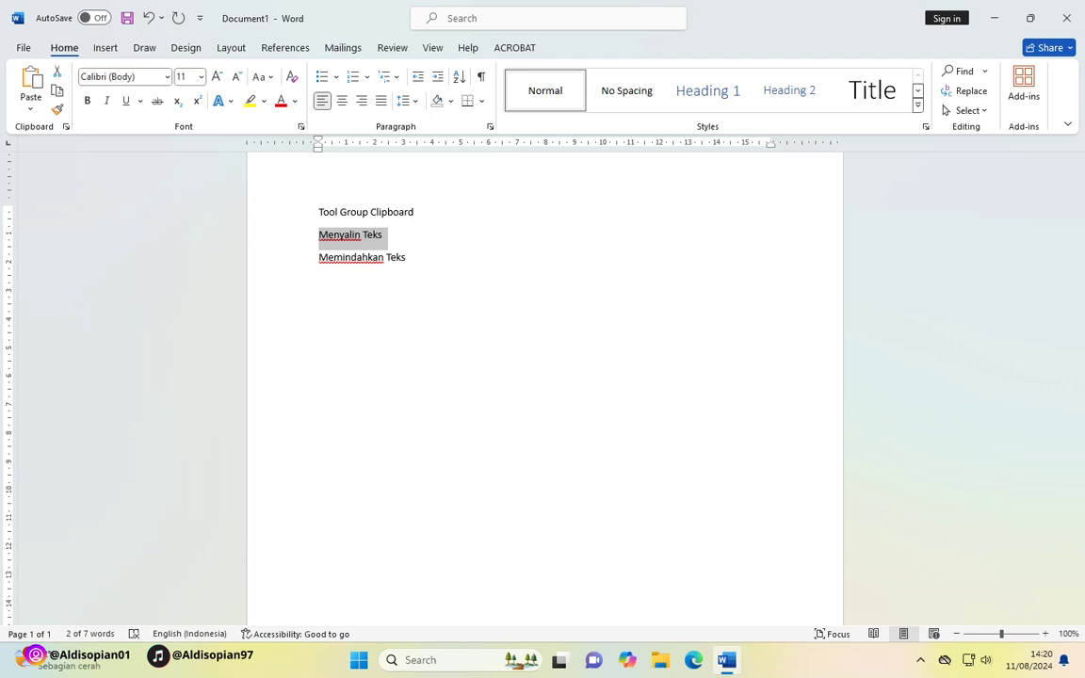
pyautogui.press('End')
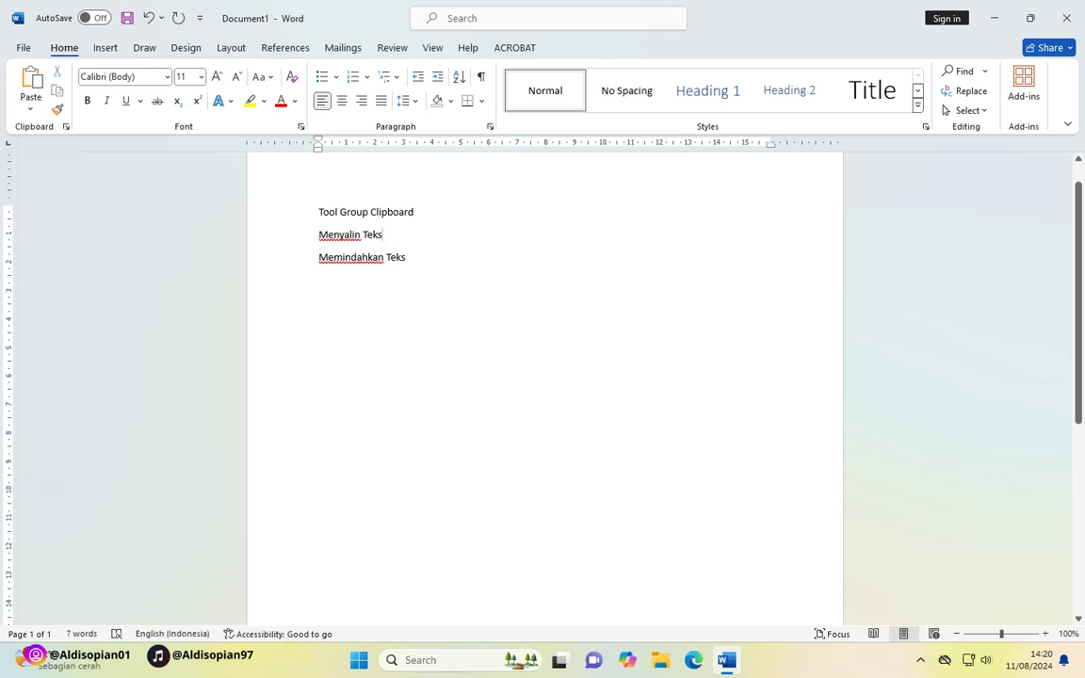
pyautogui.tripleClick(345, 234)
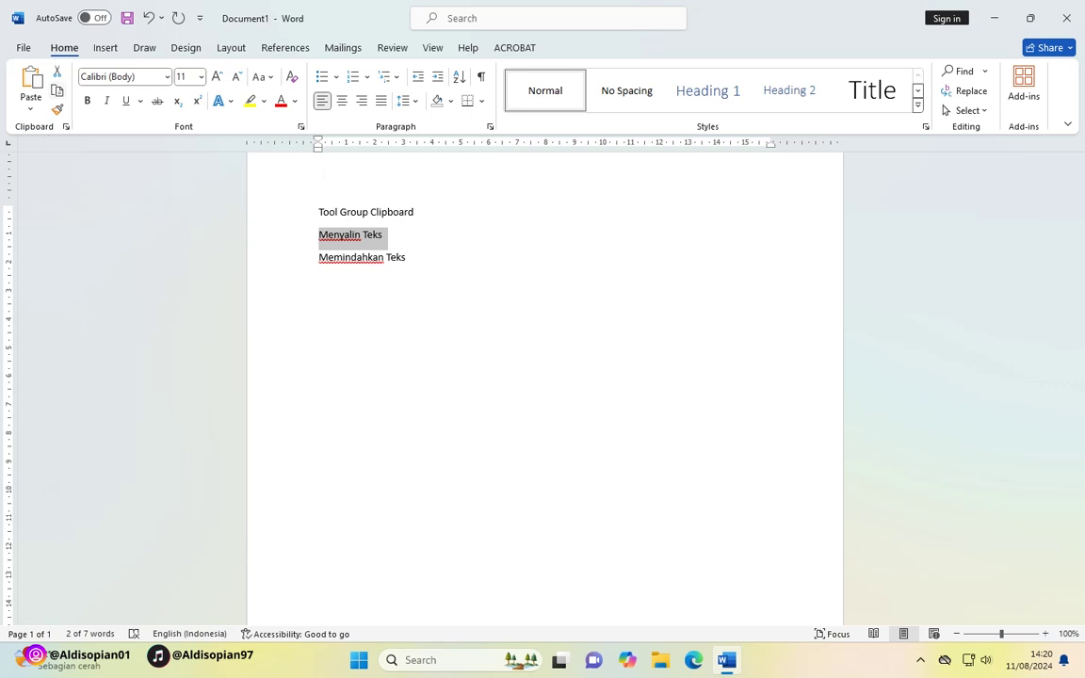
pyautogui.press('Right')
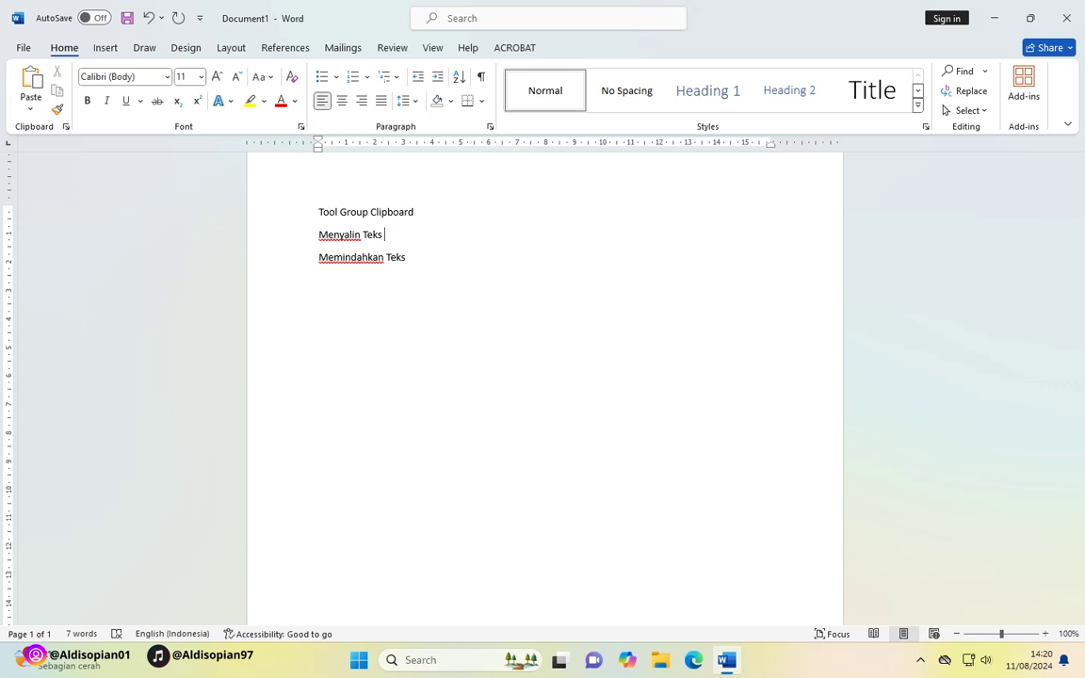
pyautogui.click(406, 257)
pyautogui.press('Return')
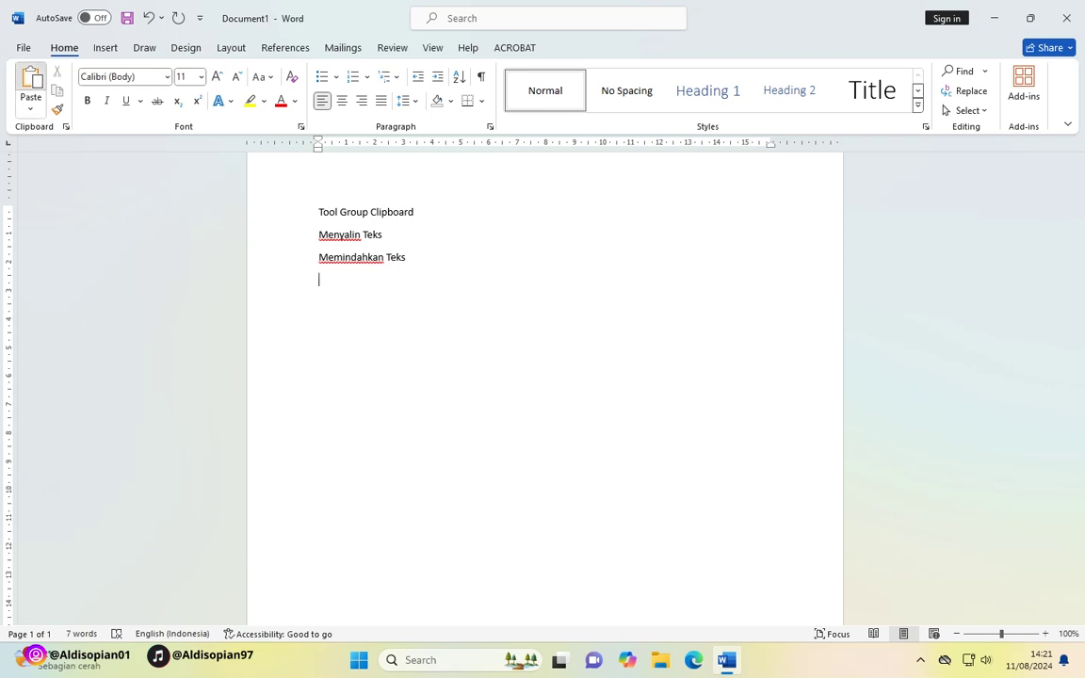
pyautogui.click(31, 81)
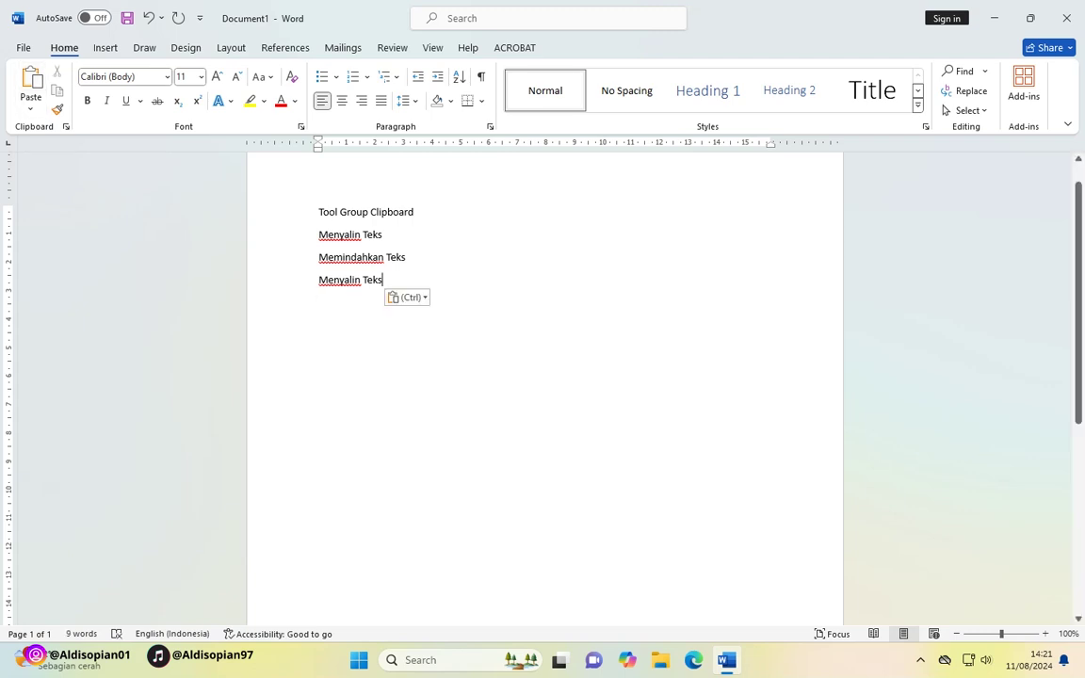
pyautogui.click(301, 234)
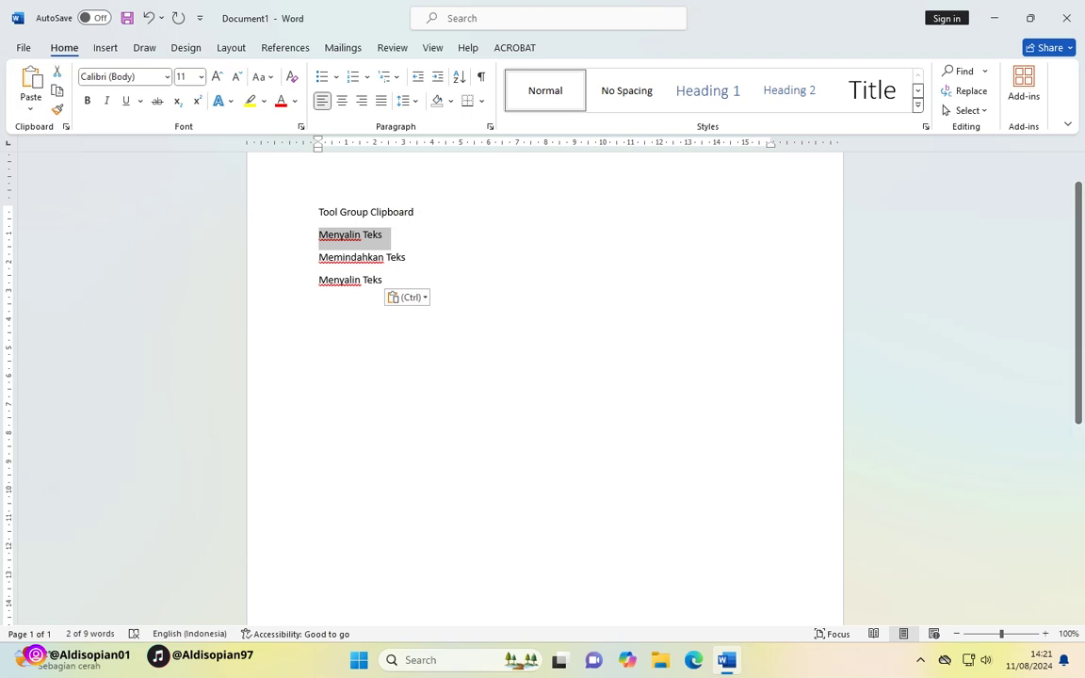
pyautogui.click(340, 280)
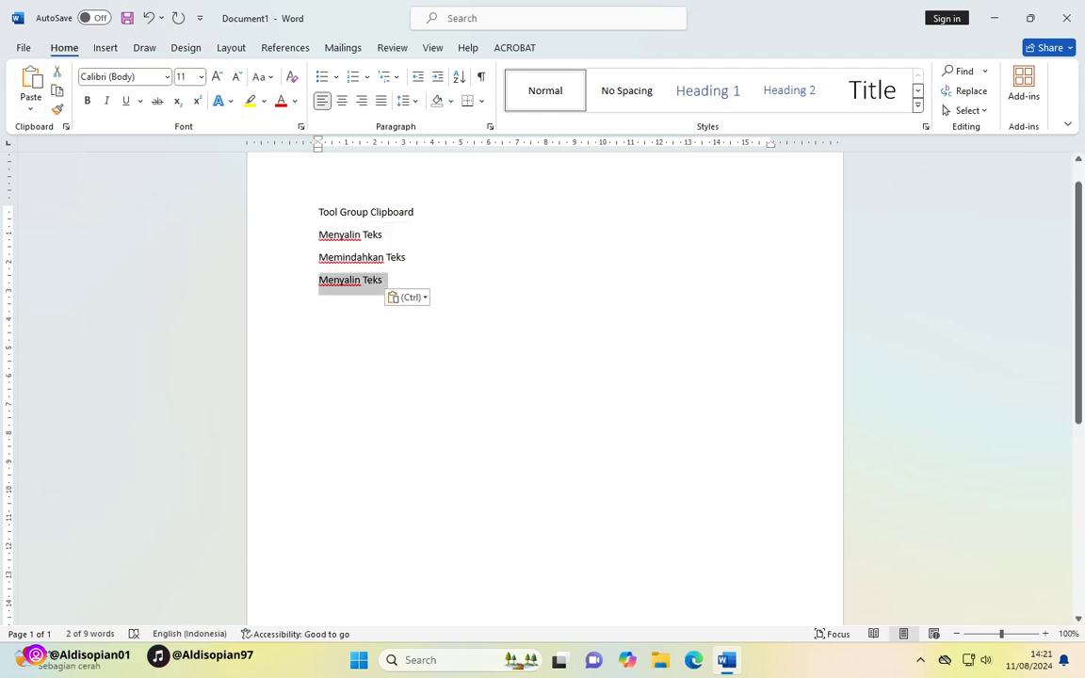
pyautogui.click(383, 279)
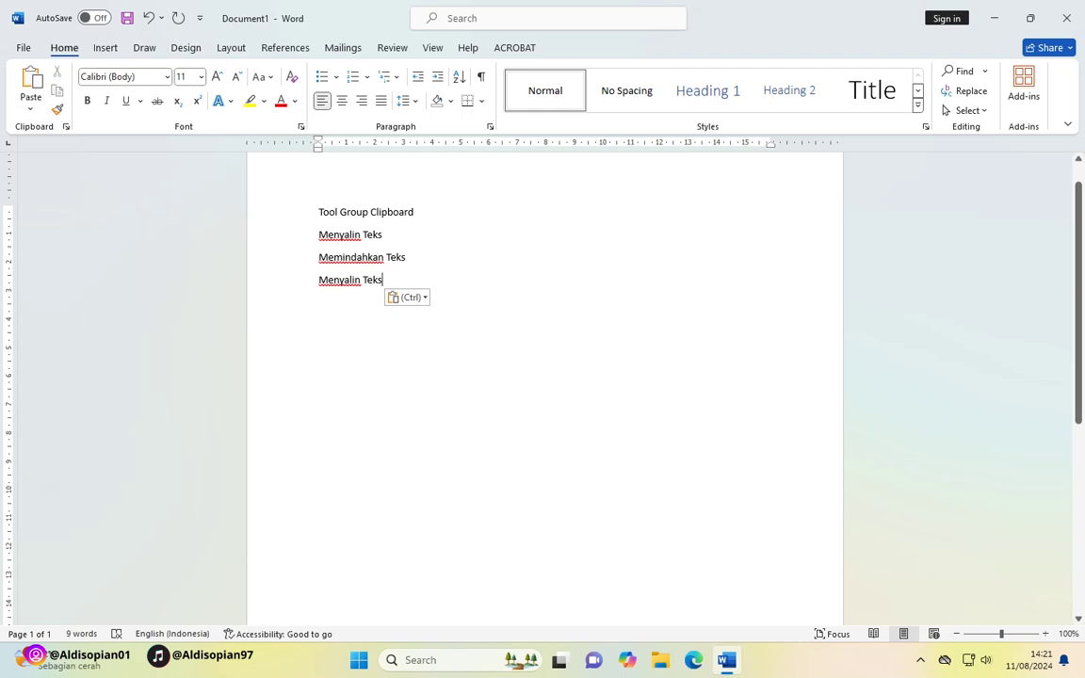
# Move the "Memindahkan Teks" line by cutting it and pasting it below the second "Menyalin Teks" line.
pyautogui.moveTo(406, 257); pyautogui.dragTo(318, 257)
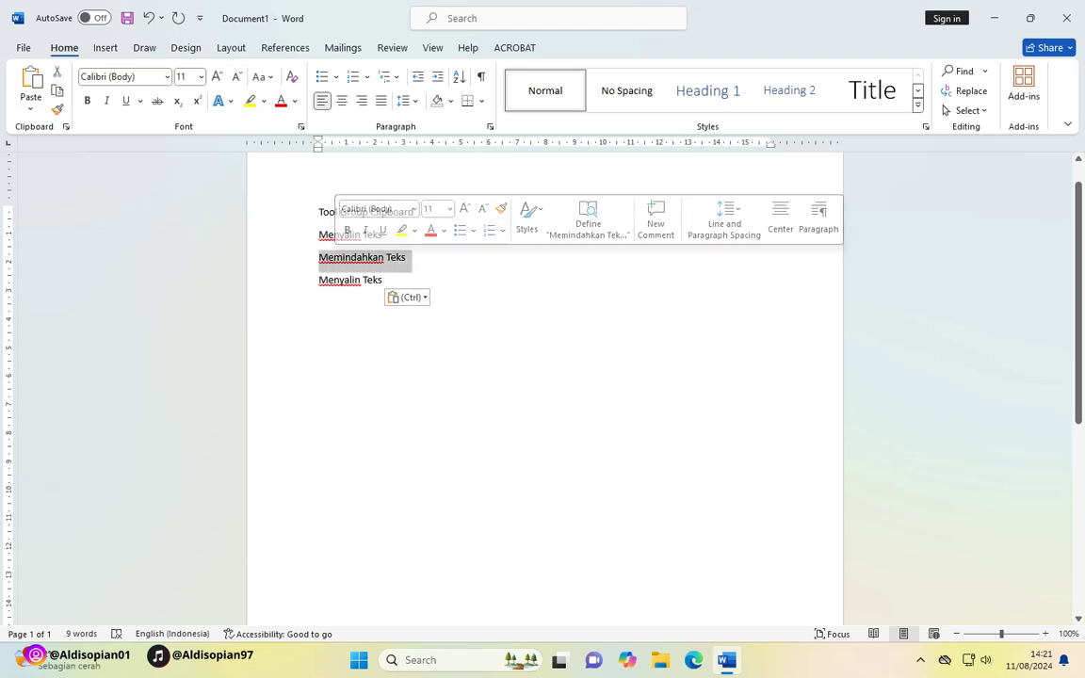
pyautogui.click(406, 257)
pyautogui.moveTo(406, 257); pyautogui.dragTo(318, 257)
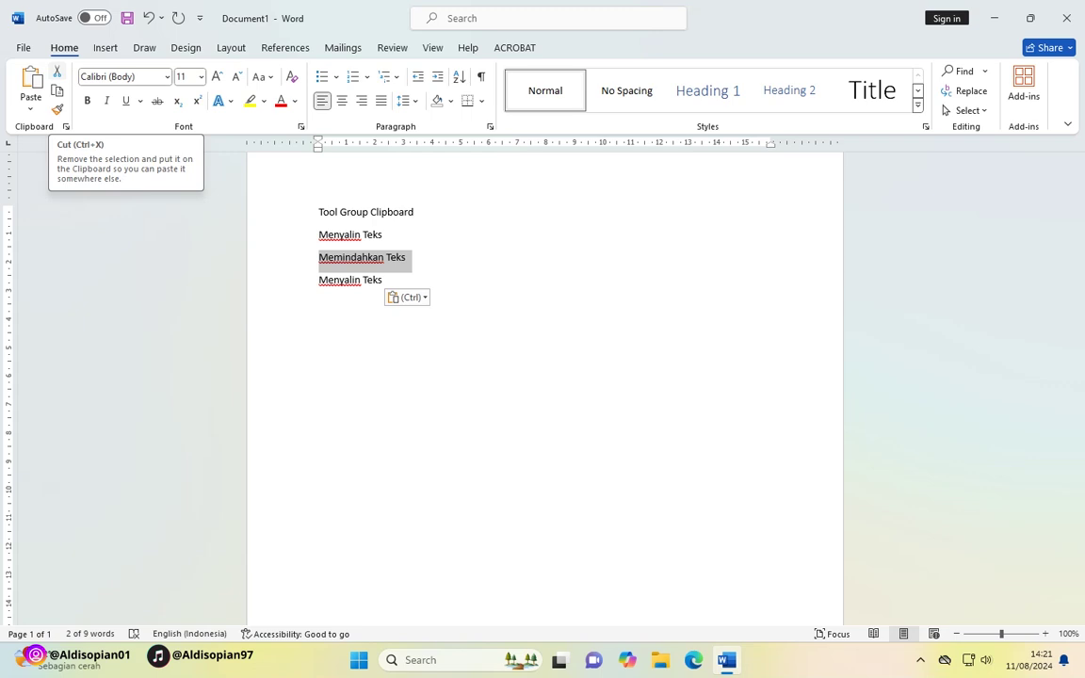
pyautogui.click(56, 71)
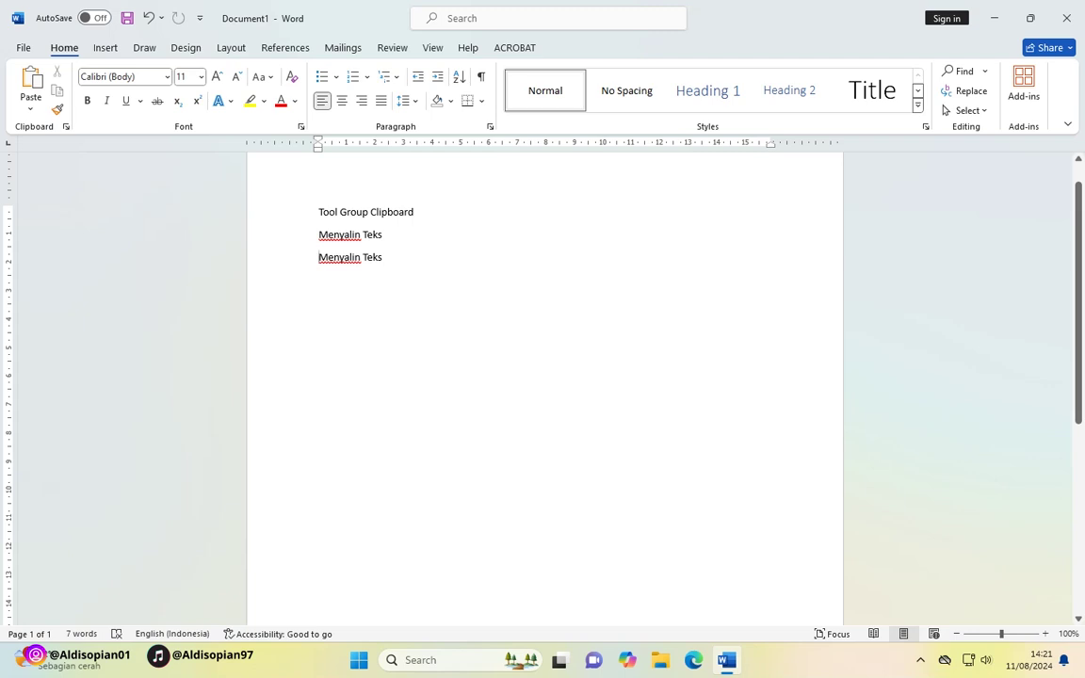
pyautogui.click(382, 257)
pyautogui.press('Return')
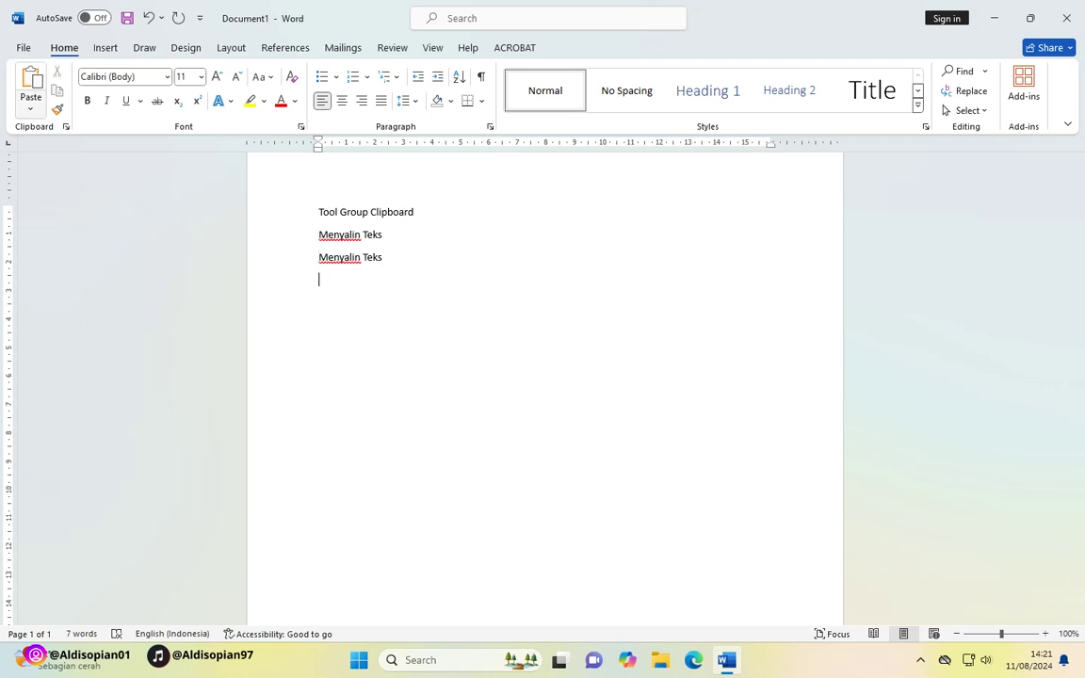
pyautogui.click(30, 85)
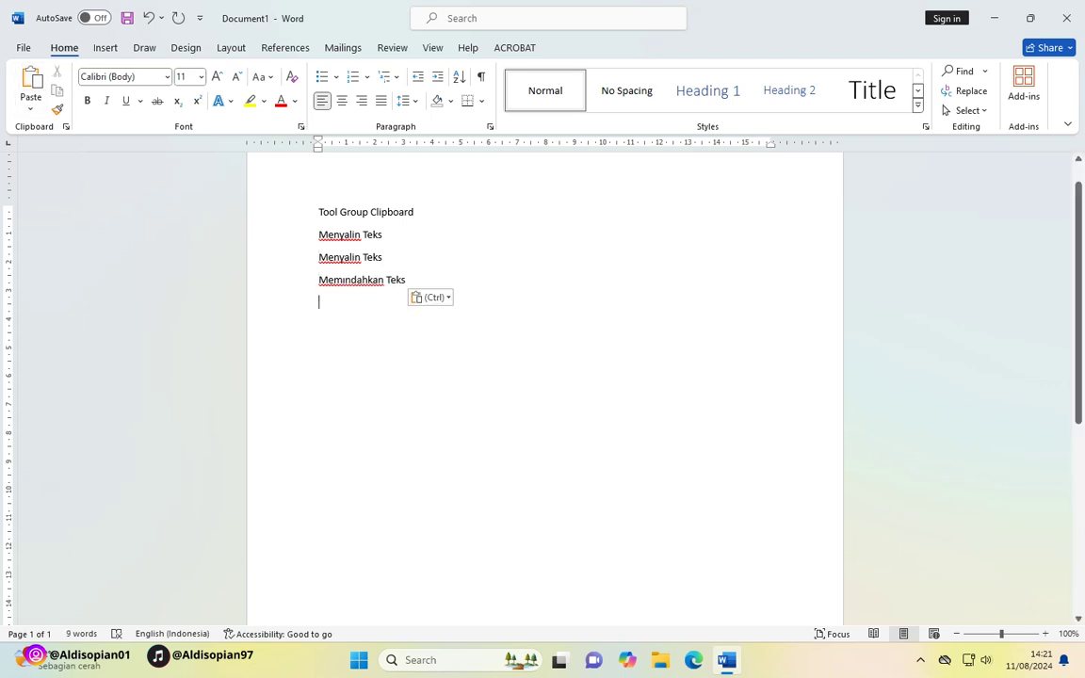
pyautogui.hotkey('shift', 'Up')
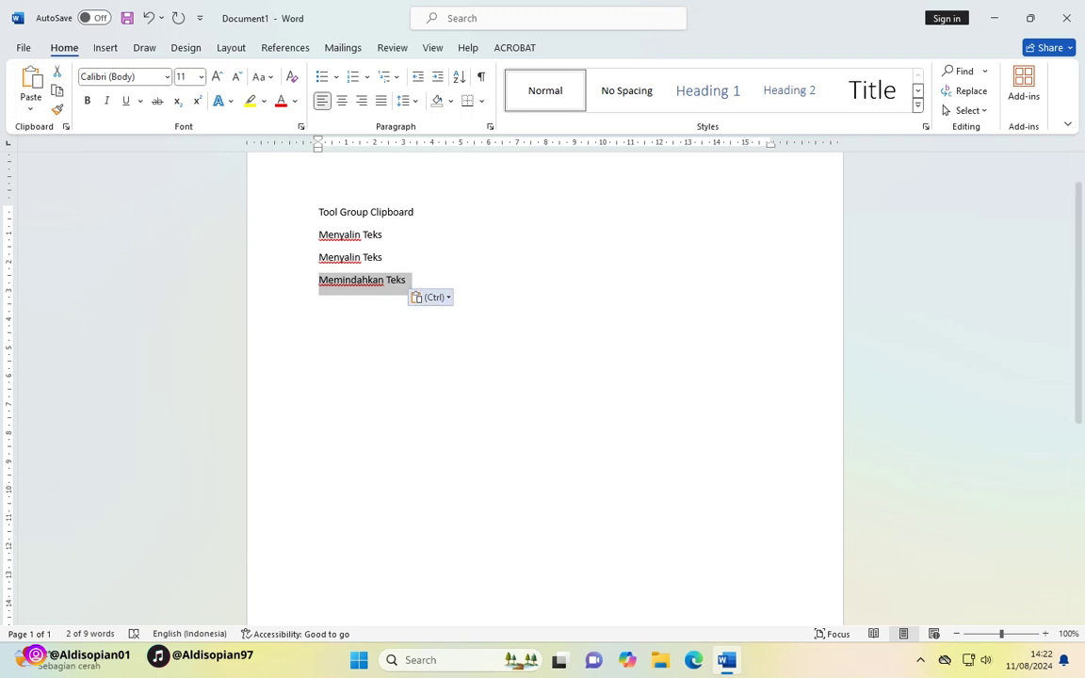
pyautogui.press('Right')
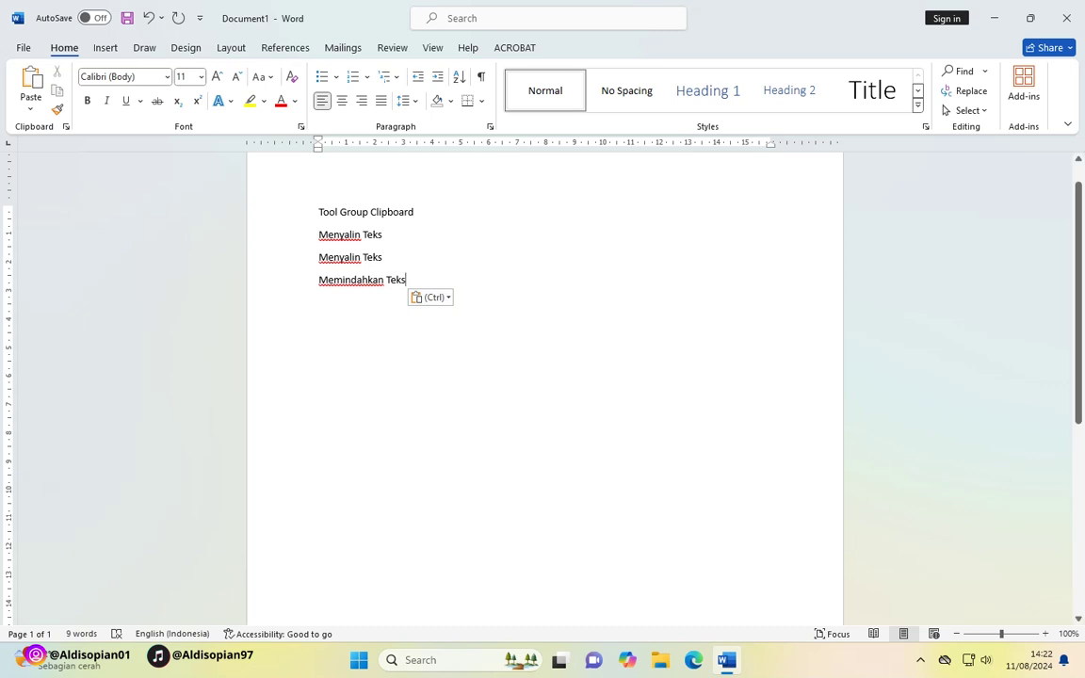
# Make the heading "Tool Group Clipboard" bold and increase its font size to 12.
pyautogui.tripleClick(365, 212)
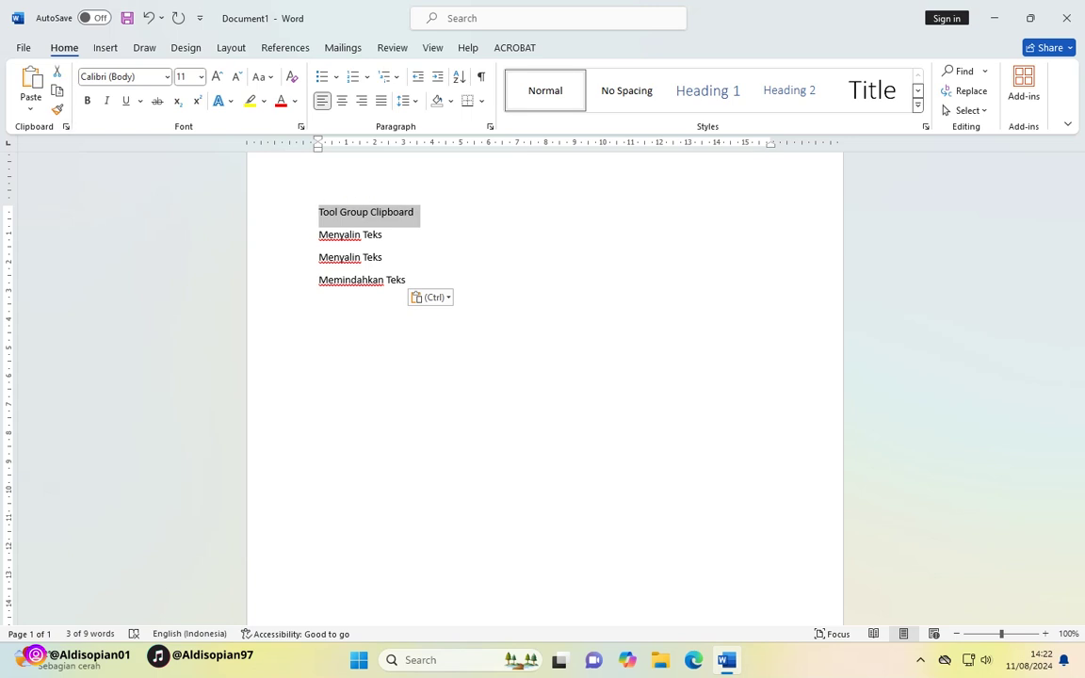
pyautogui.click(87, 101)
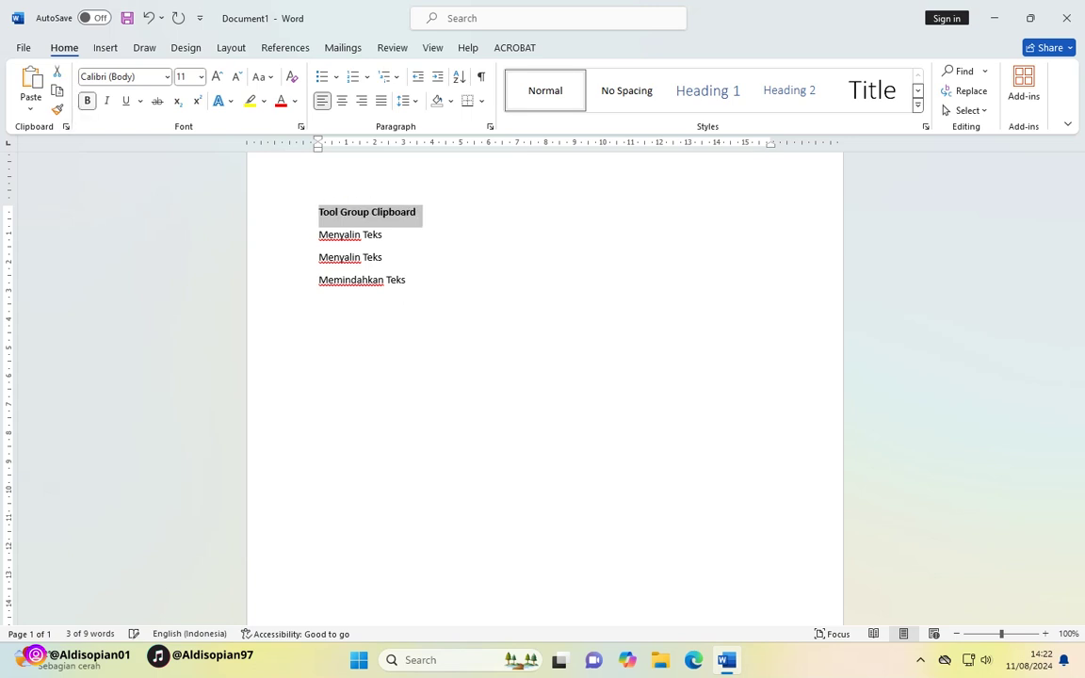
pyautogui.click(217, 76)
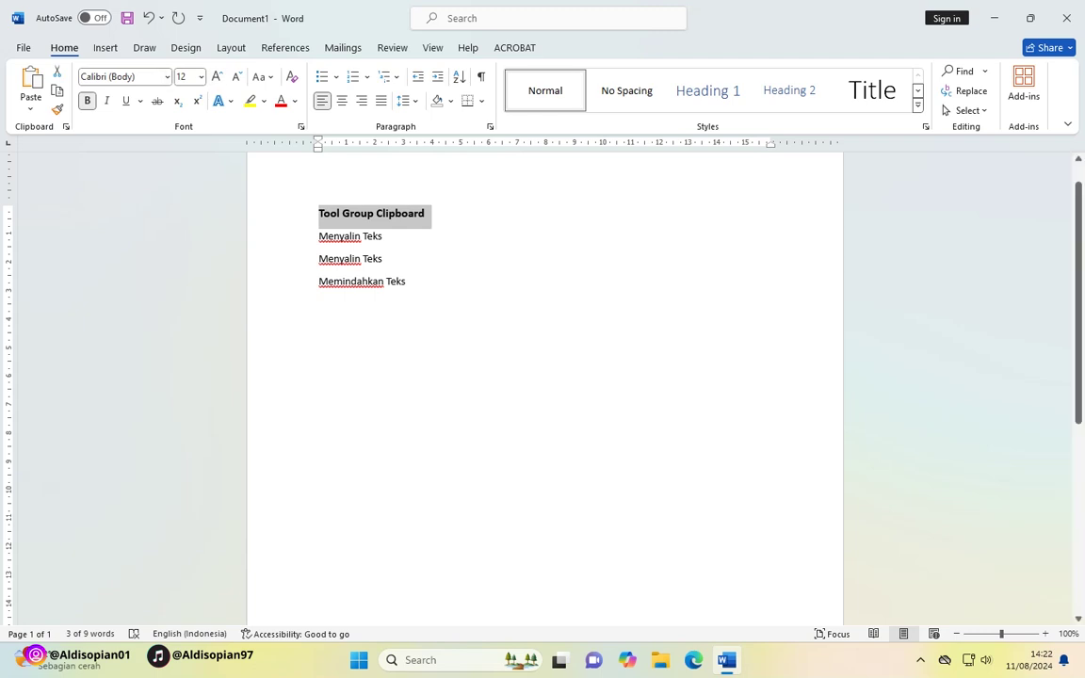
pyautogui.click(406, 281)
# Copy the formatting of the "Tool Group Clipboard" heading onto the "Memindahkan Teks" line with Format Painter.
pyautogui.tripleClick(371, 212)
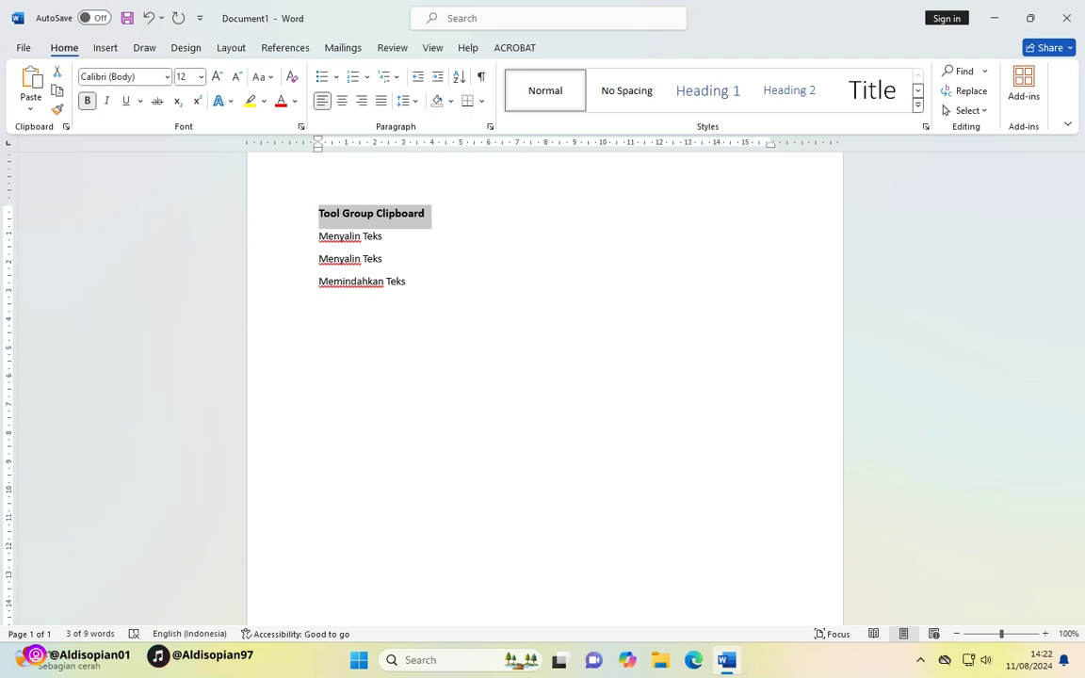
pyautogui.click(57, 110)
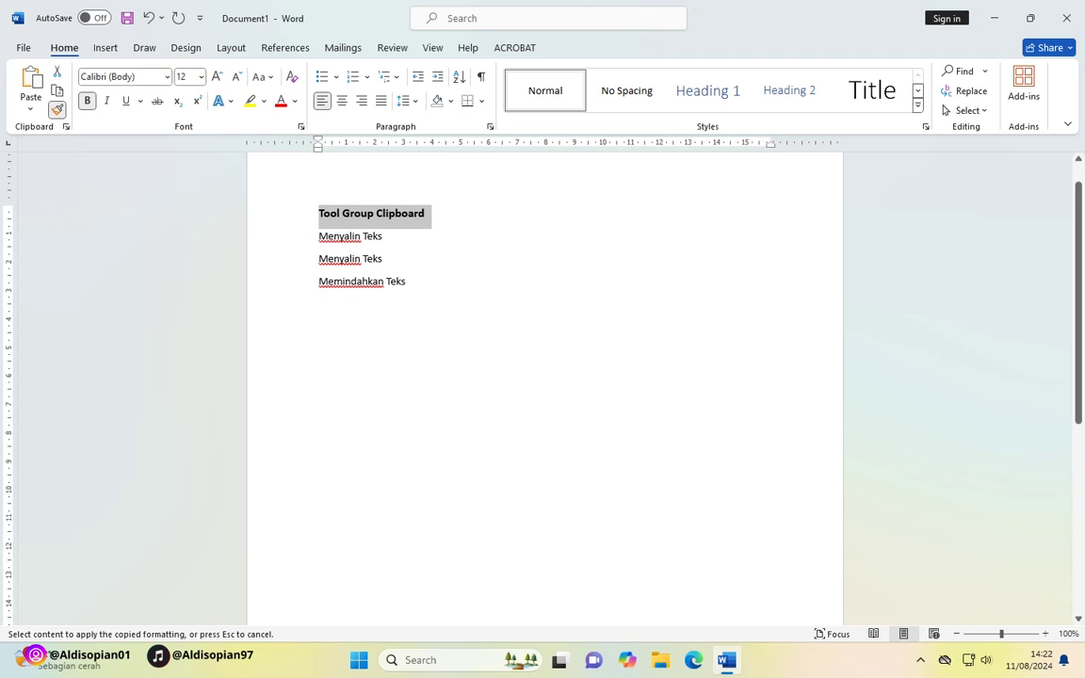
pyautogui.moveTo(319, 281); pyautogui.dragTo(411, 282)
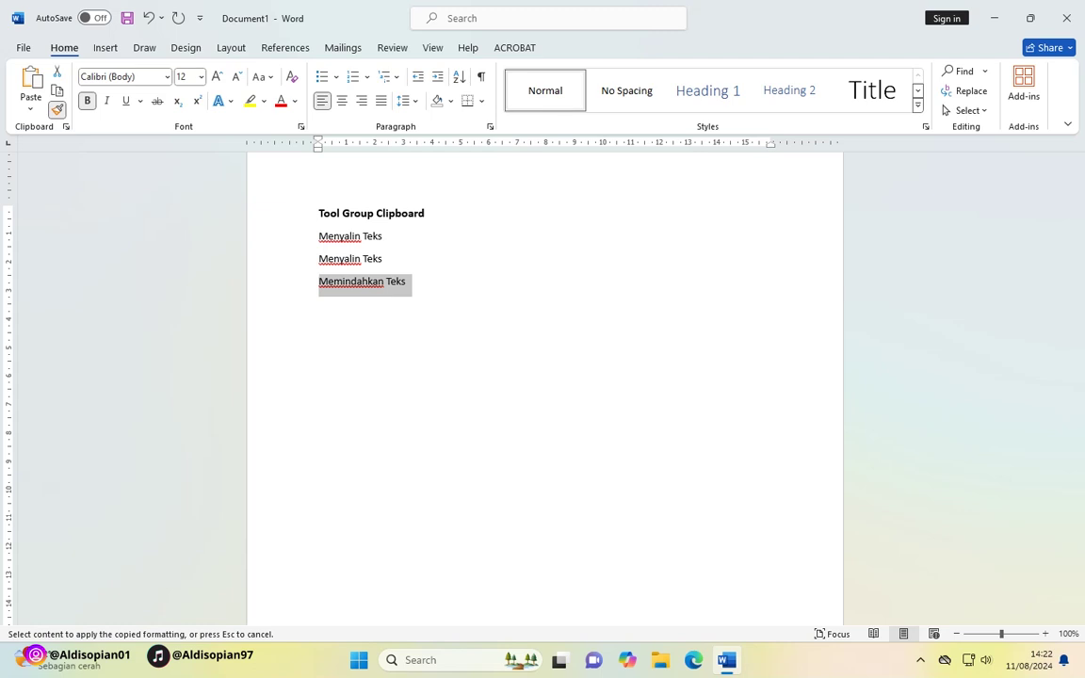
pyautogui.moveTo(318, 282); pyautogui.dragTo(411, 282)
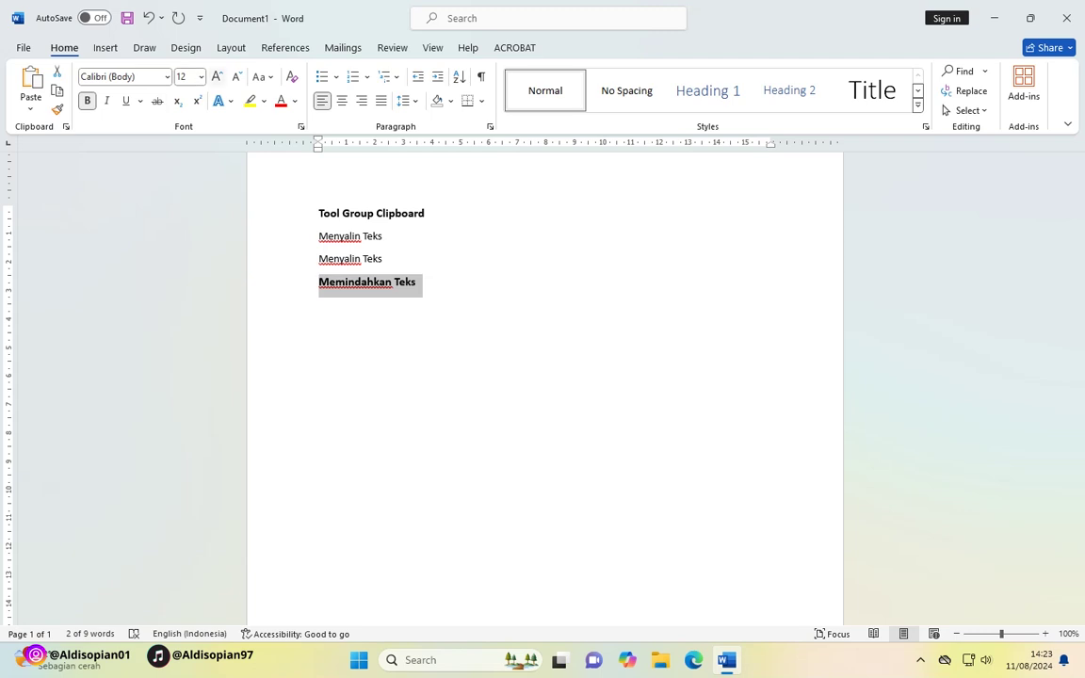
pyautogui.click(416, 282)
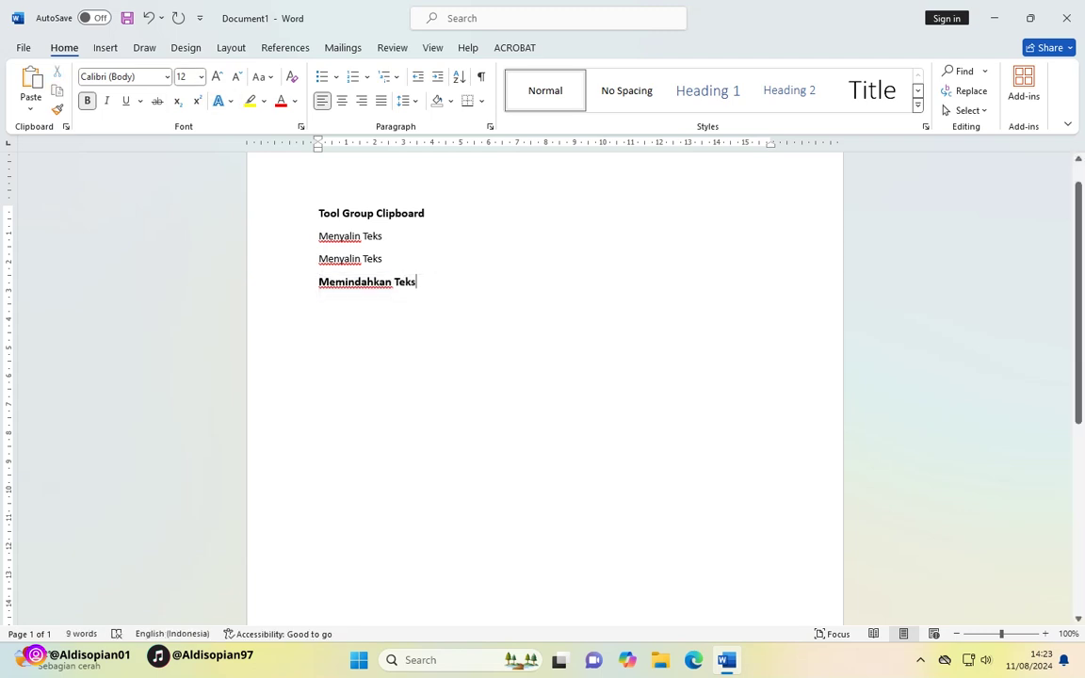
# Add a non-bold heading "Tool Group Font" two lines below "Memindahkan Teks".
pyautogui.press('Return')
pyautogui.press('Return')
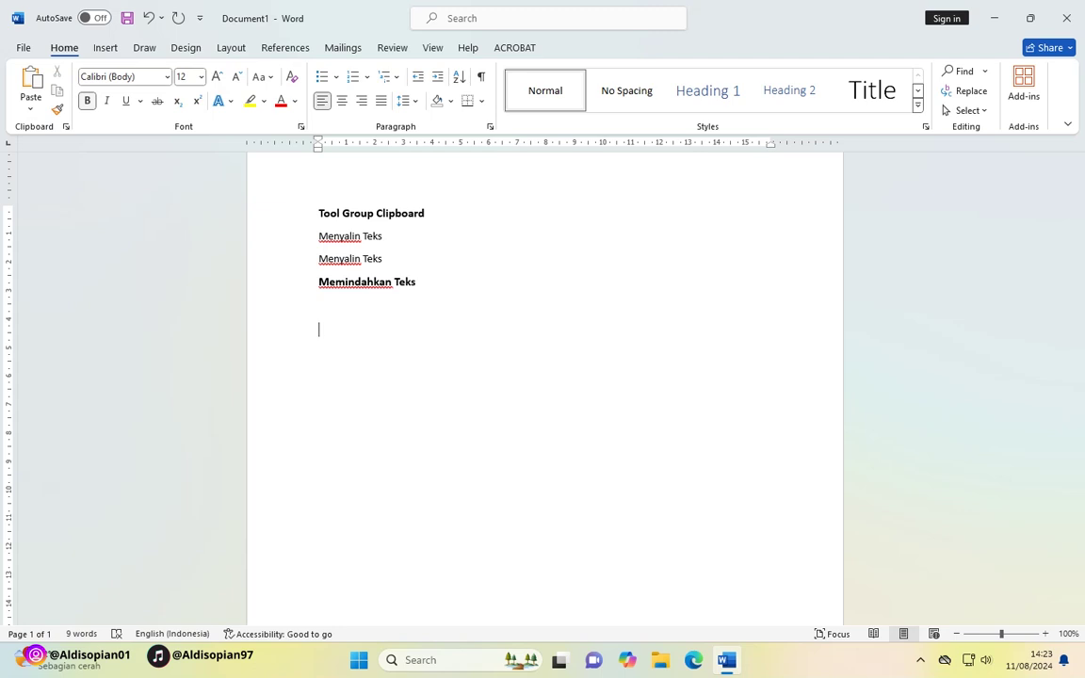
pyautogui.click(87, 101)
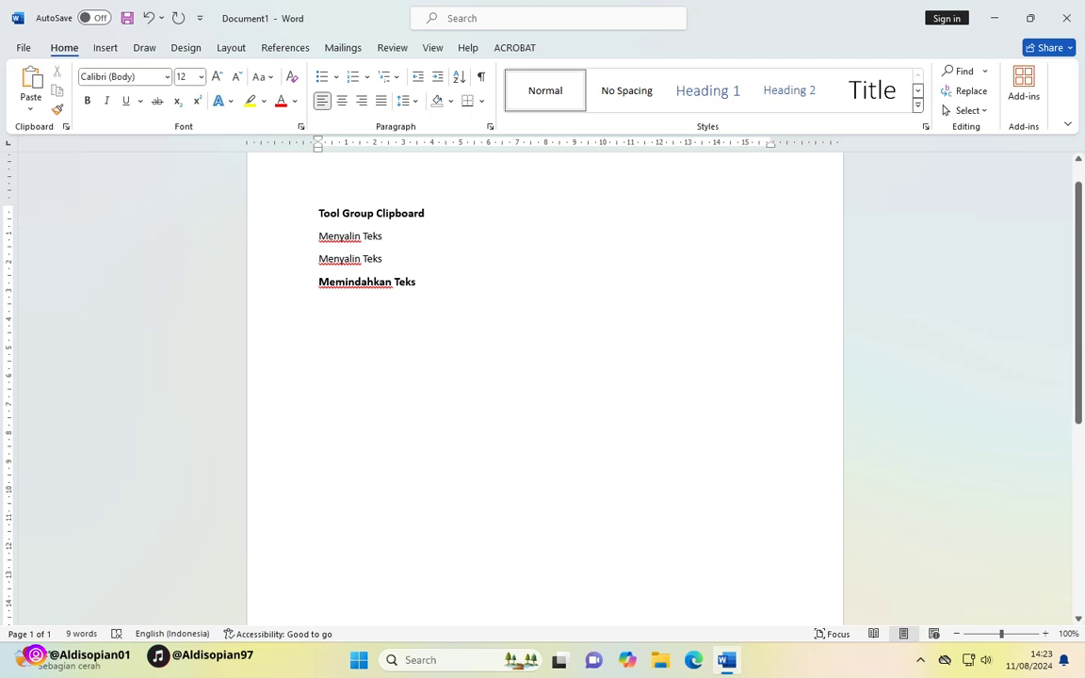
pyautogui.write('Tool')
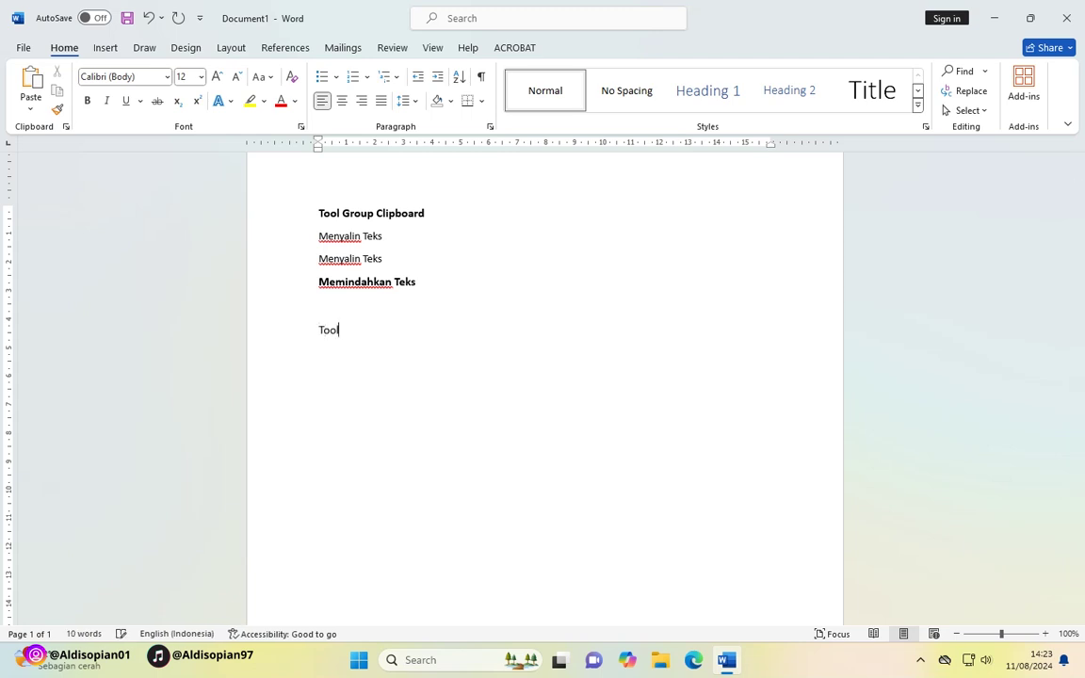
pyautogui.write(' Group Font')
pyautogui.press('Return')
# Enter the lines "Menebalkan teks" and "Memberi Efek Miring Pada Teks" below the "Tool Group Font" heading.
pyautogui.write('Menebal')
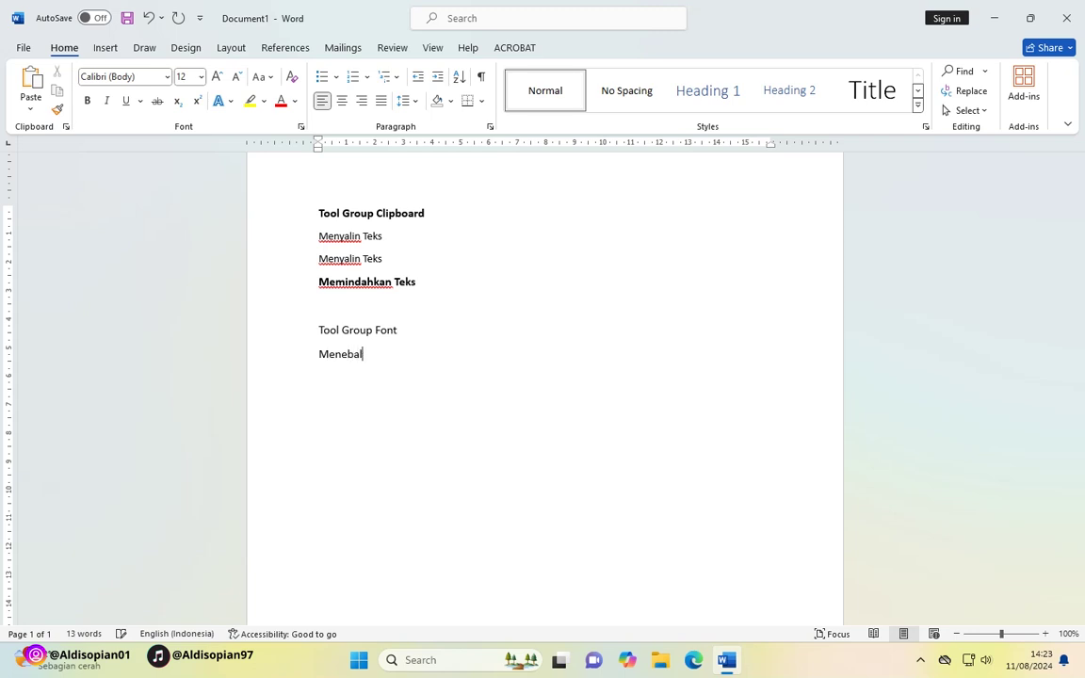
pyautogui.write('kan Font')
pyautogui.press('BackSpace')
pyautogui.press('BackSpace')
pyautogui.press('BackSpace')
pyautogui.press('BackSpace')
pyautogui.write('teks')
pyautogui.press('Return')
pyautogui.write('Memberi')
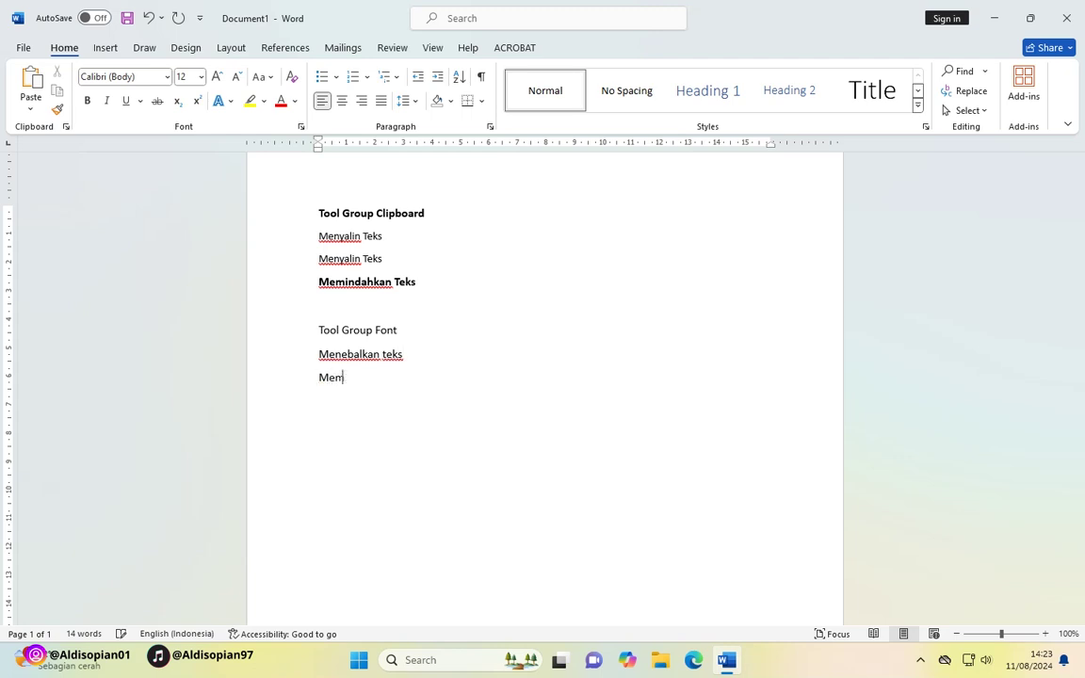
pyautogui.write(' Efek Miring')
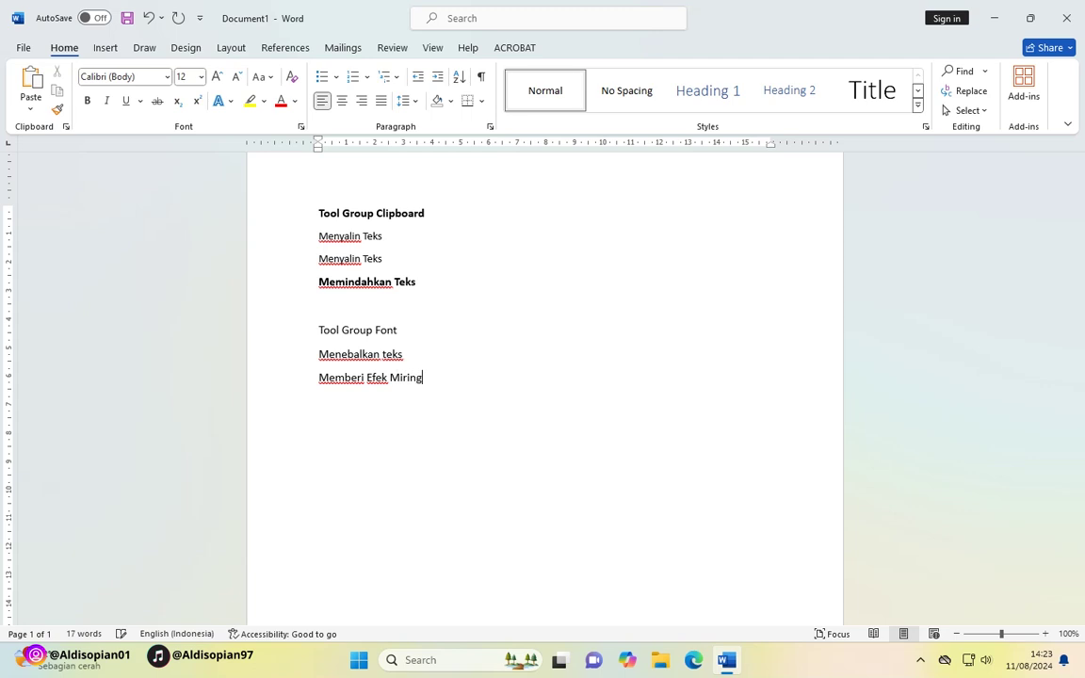
pyautogui.write(' Pada Teks')
pyautogui.press('Return')
# Add two more lines reading "Memberi Garis Bawah Pada Teks" and "Memberi Efek Coretan Pada Teks".
pyautogui.write('Memberi Garis')
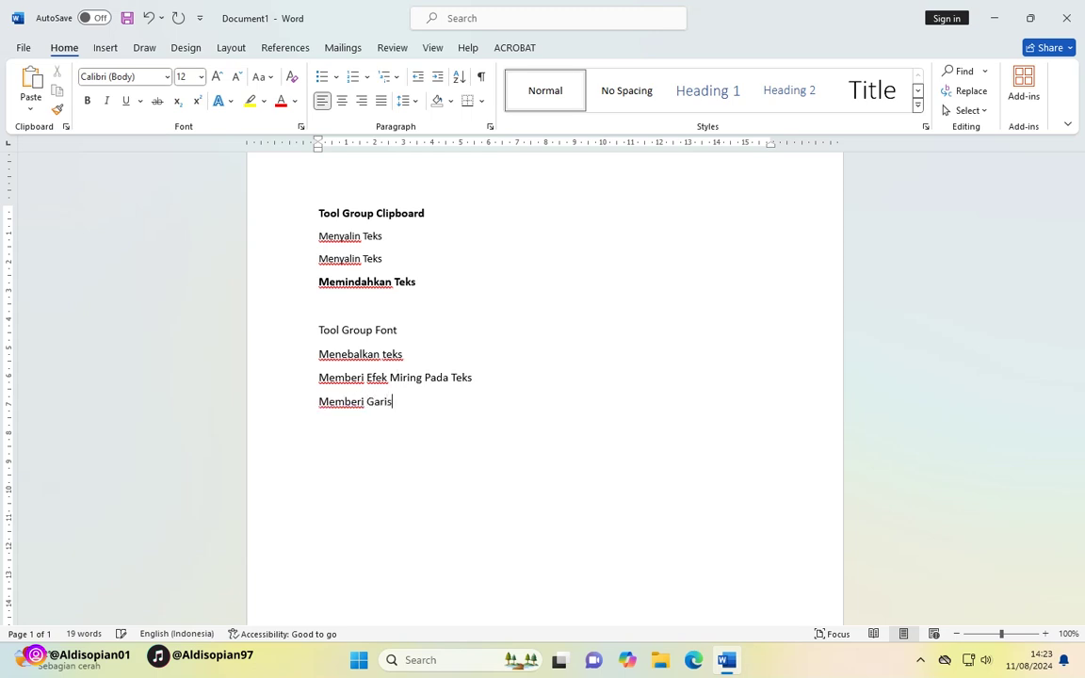
pyautogui.write(' Bawah Pada Teks')
pyautogui.press('Return')
pyautogui.write('Mem')
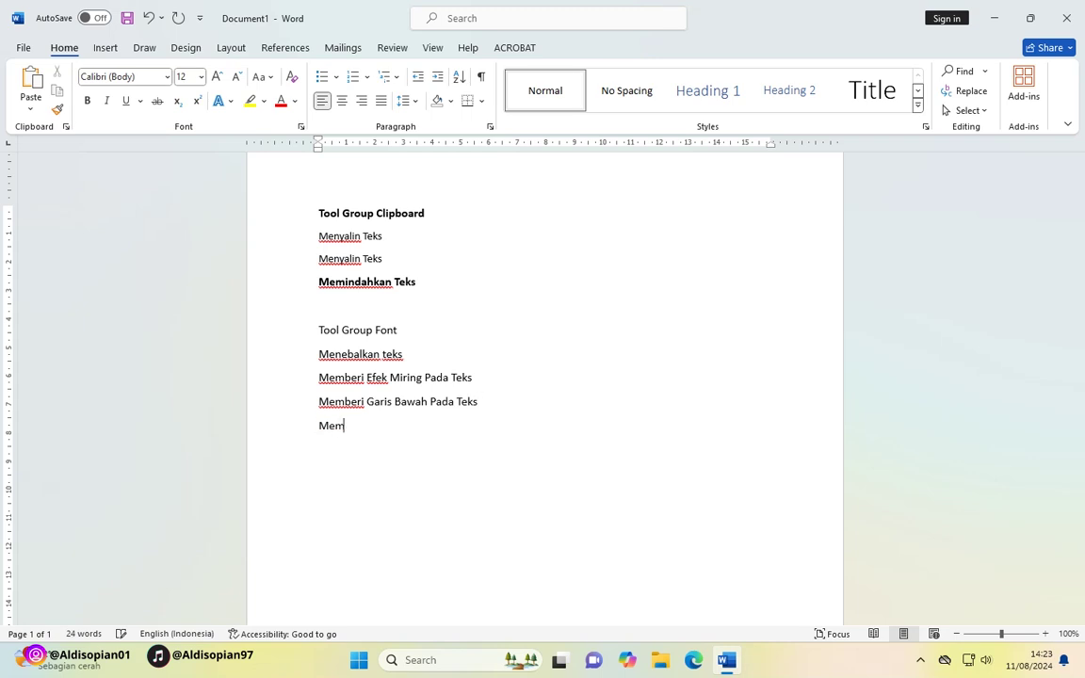
pyautogui.write('beri Efek Coretan Pa')
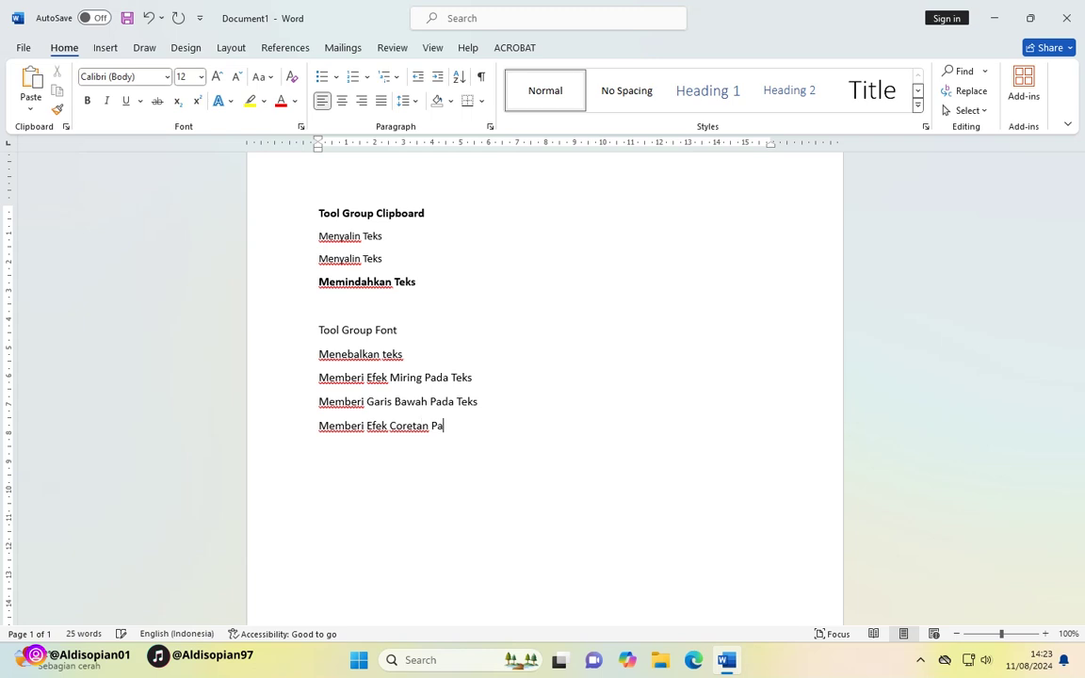
pyautogui.write('da Teks')
pyautogui.press('Return')
# Change the font of the "Tool Group Font" heading and the four lines below it to Times New Roman.
pyautogui.click(479, 425)
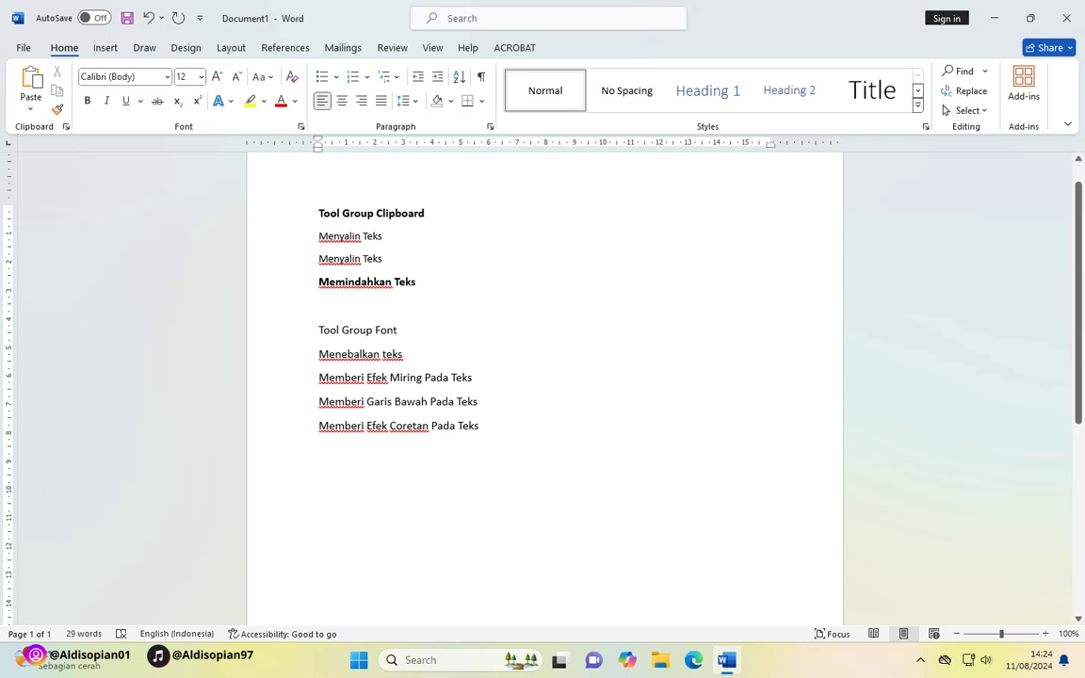
pyautogui.moveTo(480, 425); pyautogui.dragTo(318, 329)
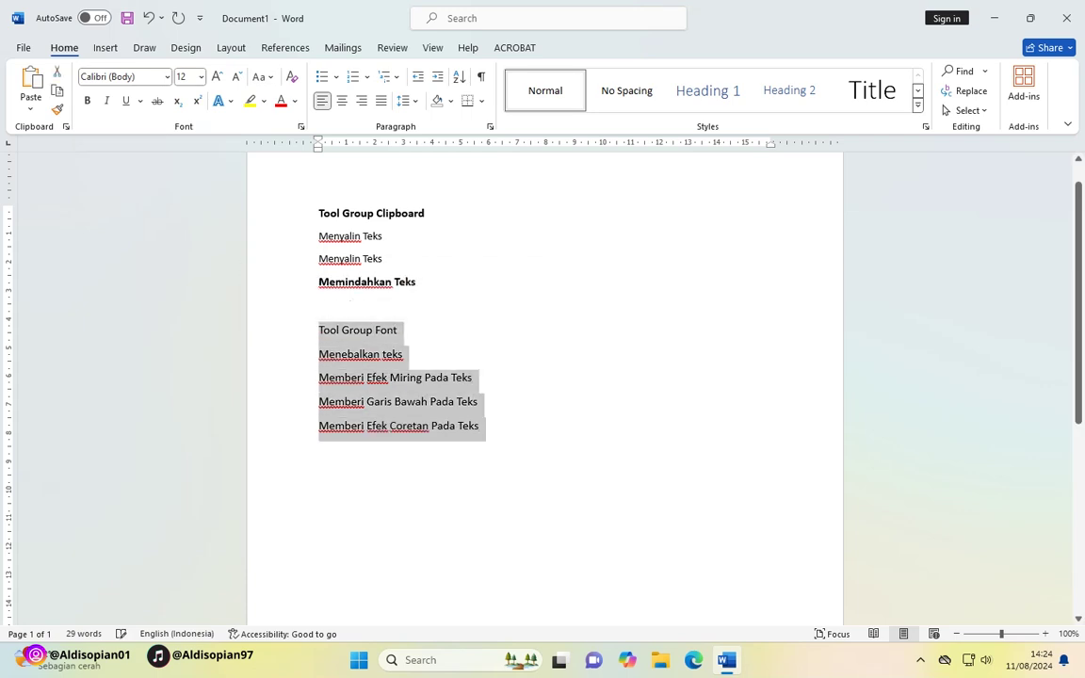
pyautogui.moveTo(480, 425); pyautogui.dragTo(318, 329)
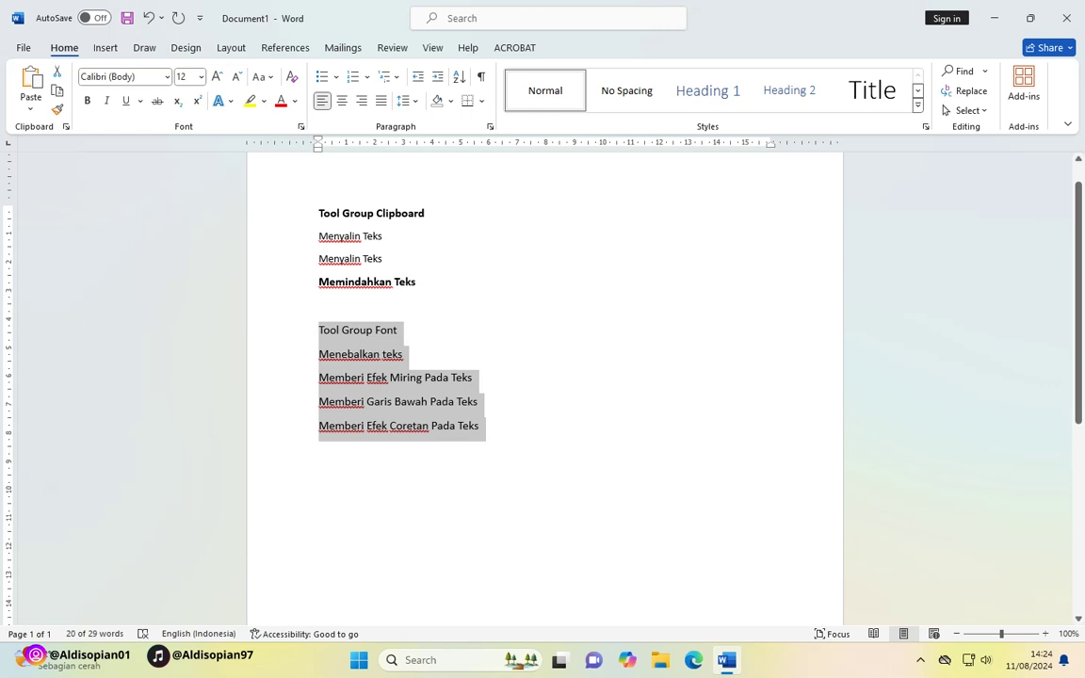
pyautogui.click(141, 77)
pyautogui.press('BackSpace')
pyautogui.press('BackSpace')
pyautogui.press('BackSpace')
pyautogui.press('BackSpace')
pyautogui.press('BackSpace')
pyautogui.press('BackSpace')
pyautogui.press('BackSpace')
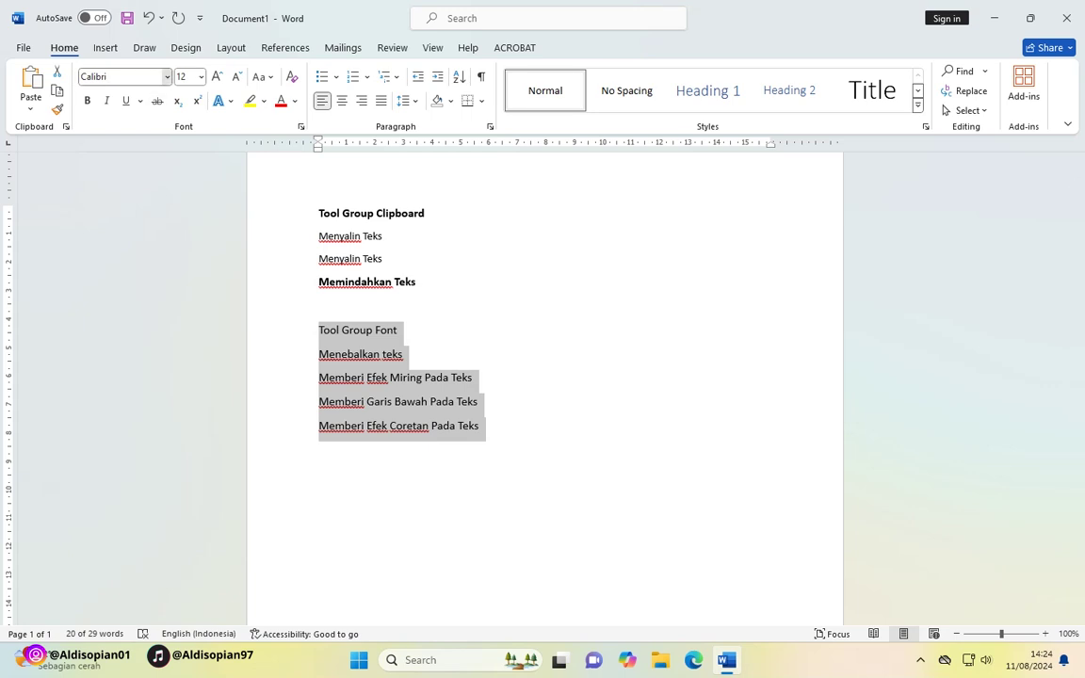
pyautogui.hotkey('alt', 'Down')
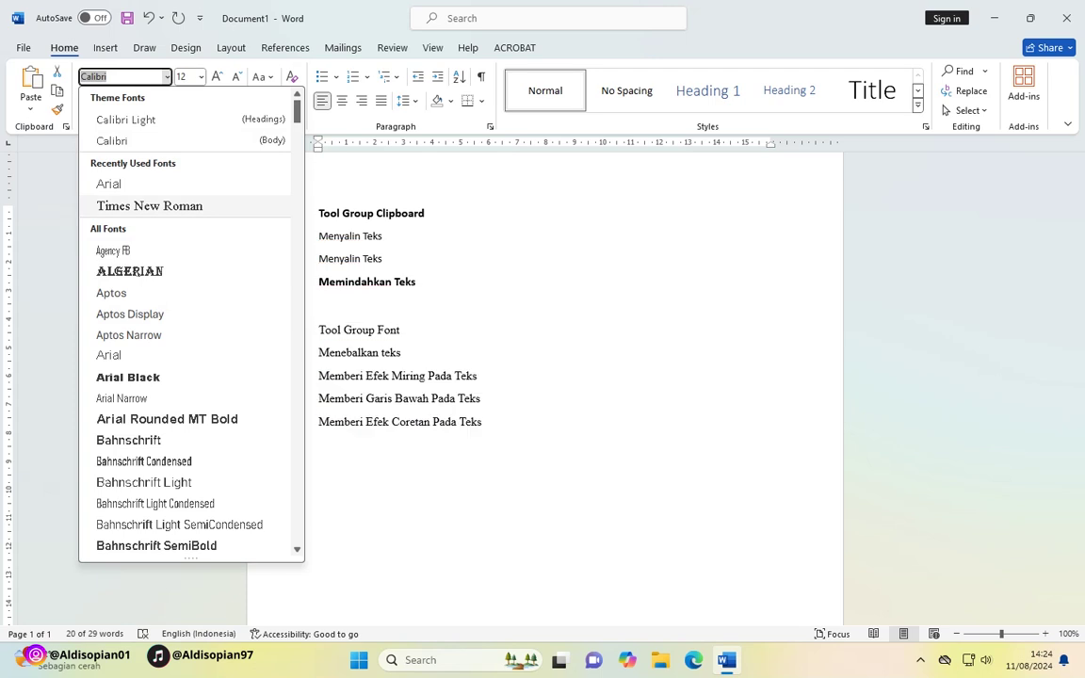
pyautogui.click(149, 205)
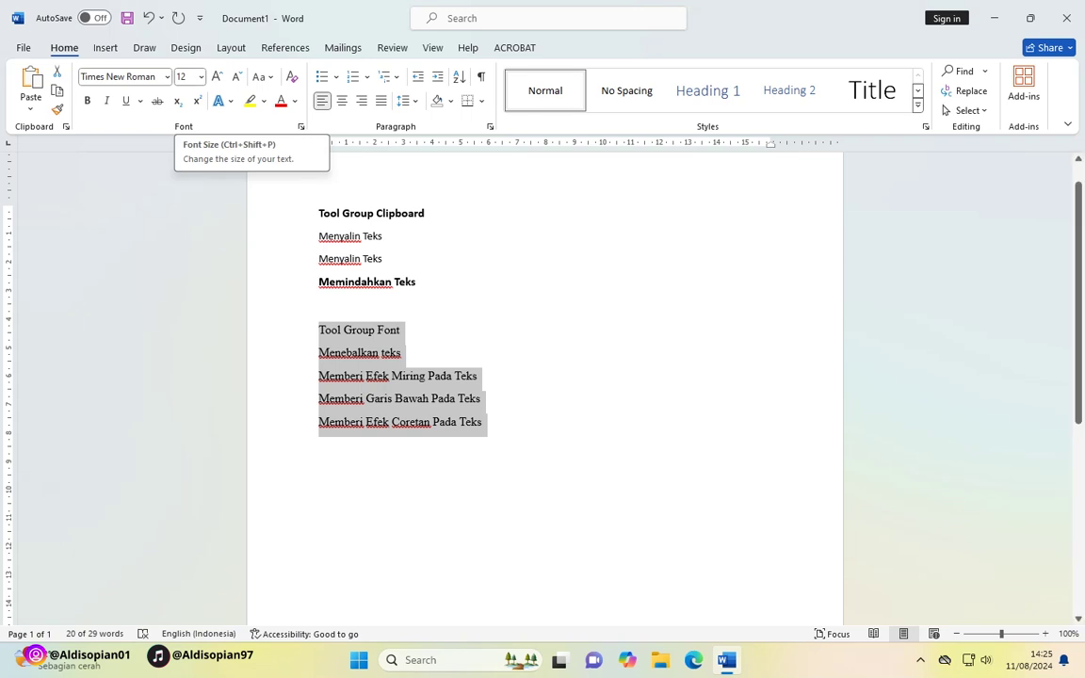
pyautogui.click(434, 357)
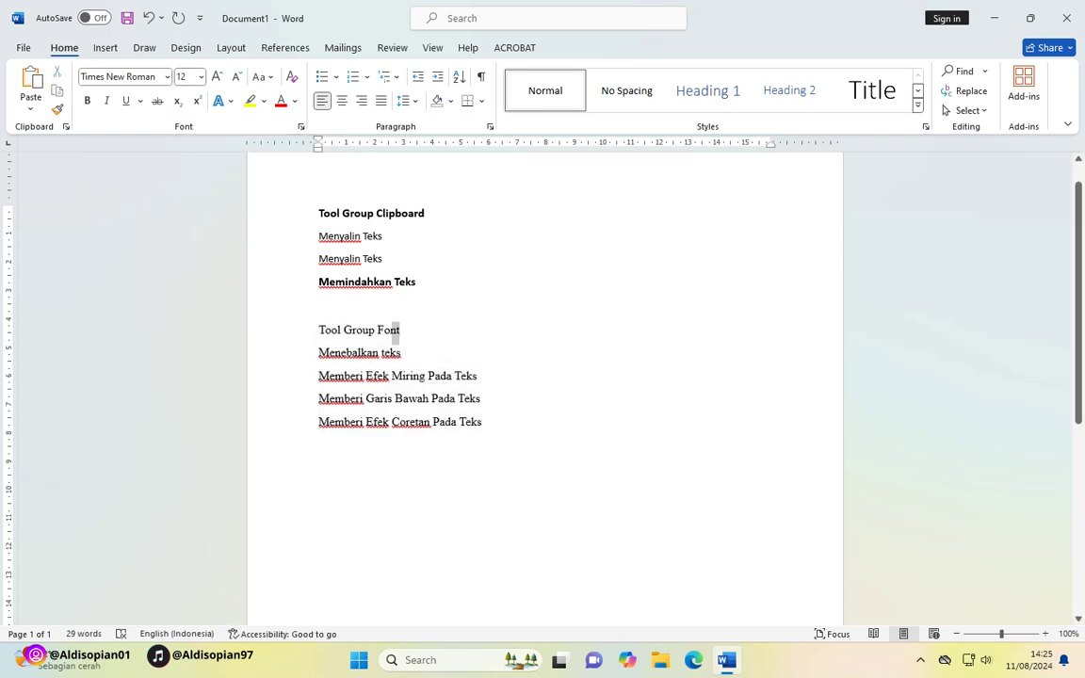
# Set the font size of the "Tool Group Font" heading to 14.
pyautogui.tripleClick(400, 330)
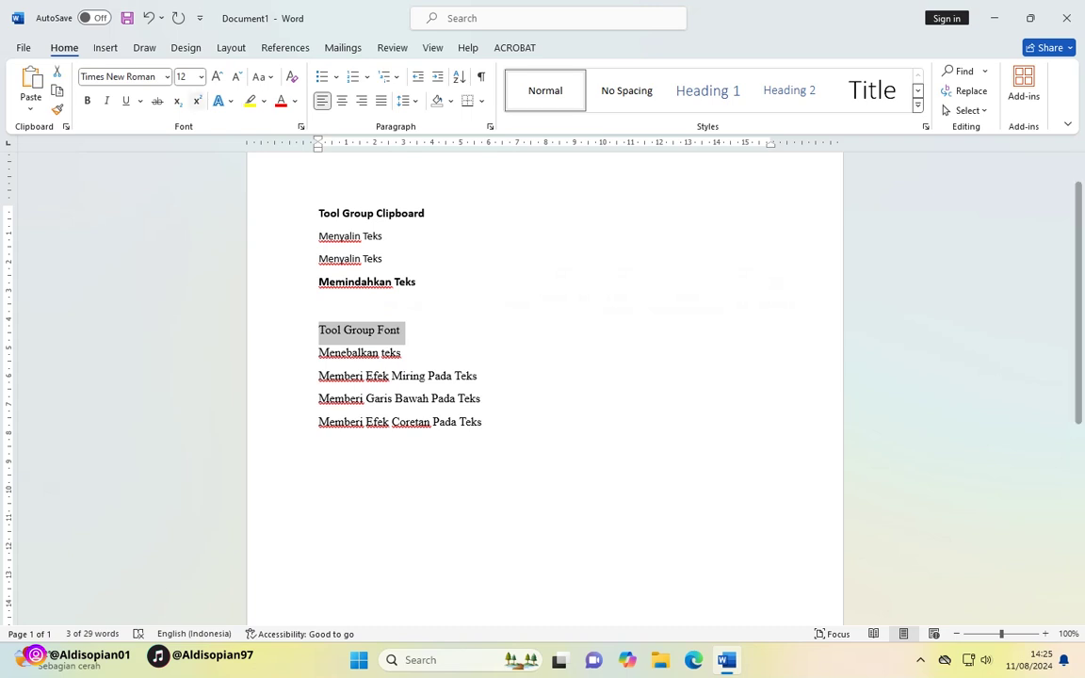
pyautogui.click(200, 76)
pyautogui.click(188, 174)
pyautogui.click(435, 378)
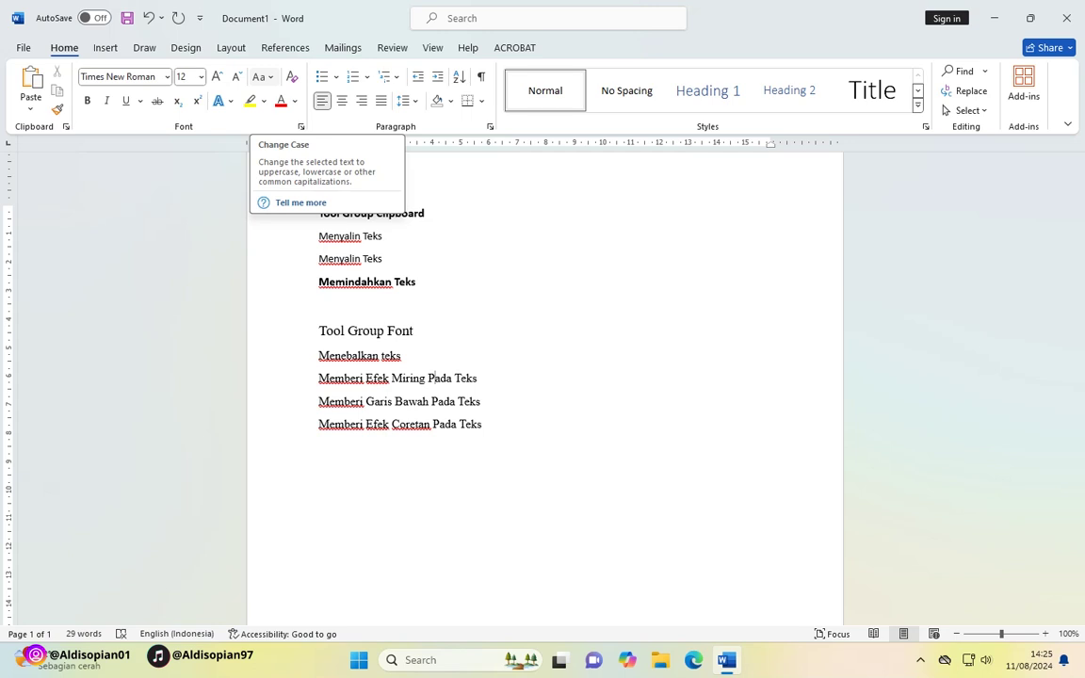
# Change the "Tool Group Font" heading to Sentence case.
pyautogui.click(261, 76)
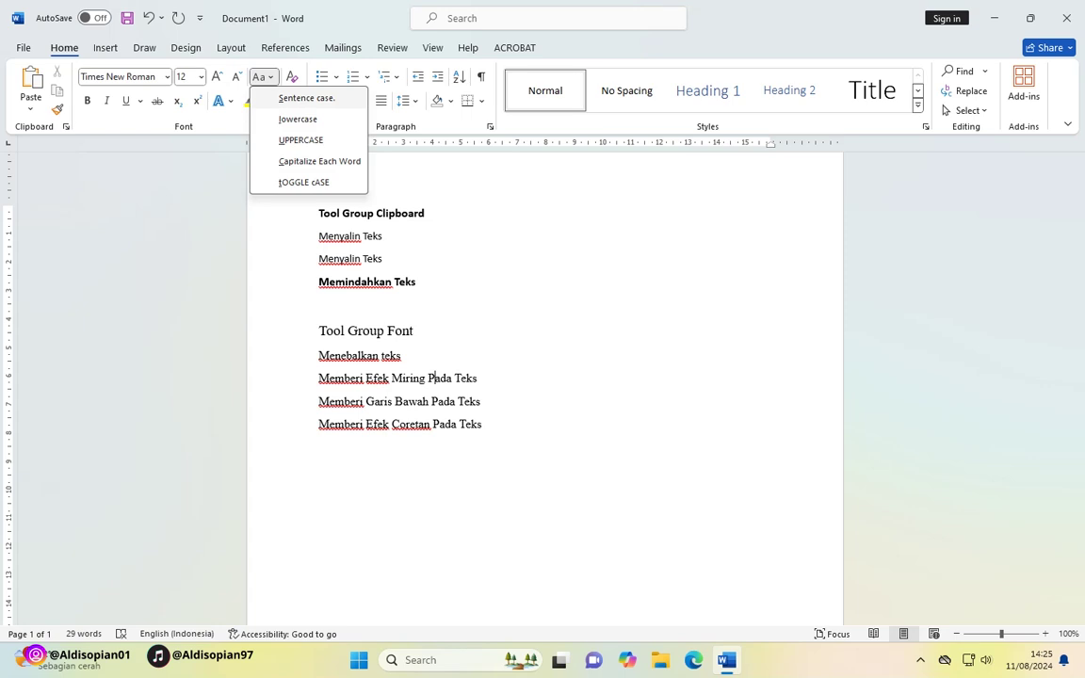
pyautogui.click(435, 378)
pyautogui.moveTo(414, 331); pyautogui.dragTo(318, 330)
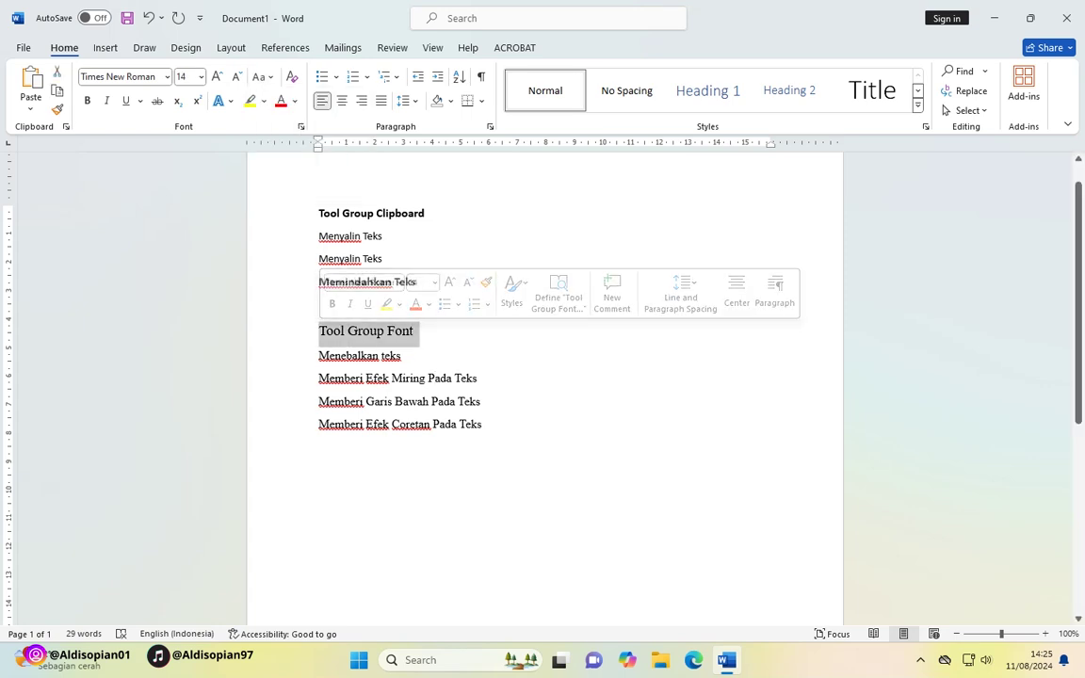
pyautogui.click(261, 76)
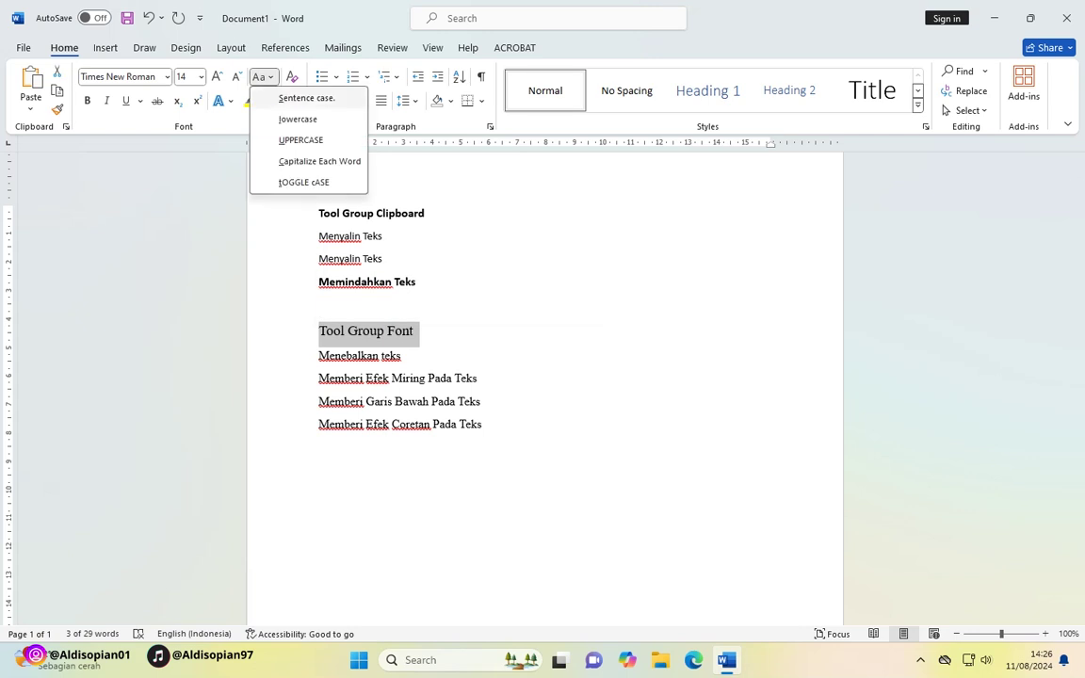
pyautogui.click(306, 98)
pyautogui.click(333, 329)
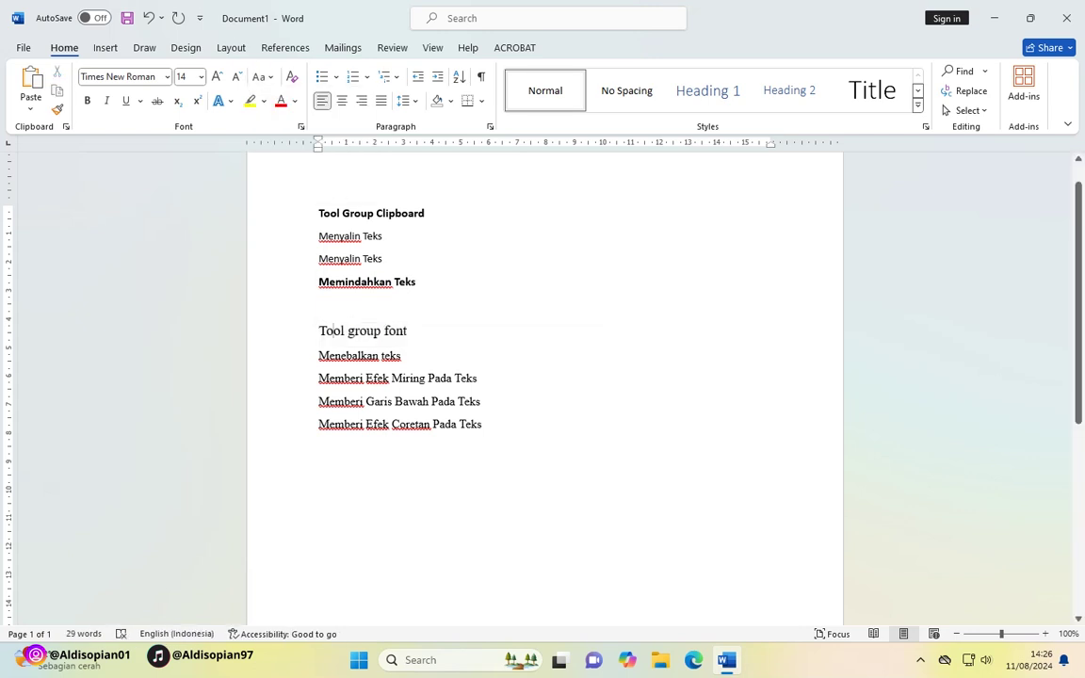
pyautogui.press('End')
pyautogui.moveTo(407, 330); pyautogui.dragTo(326, 330)
pyautogui.tripleClick(326, 331)
pyautogui.click(322, 330)
pyautogui.tripleClick(322, 331)
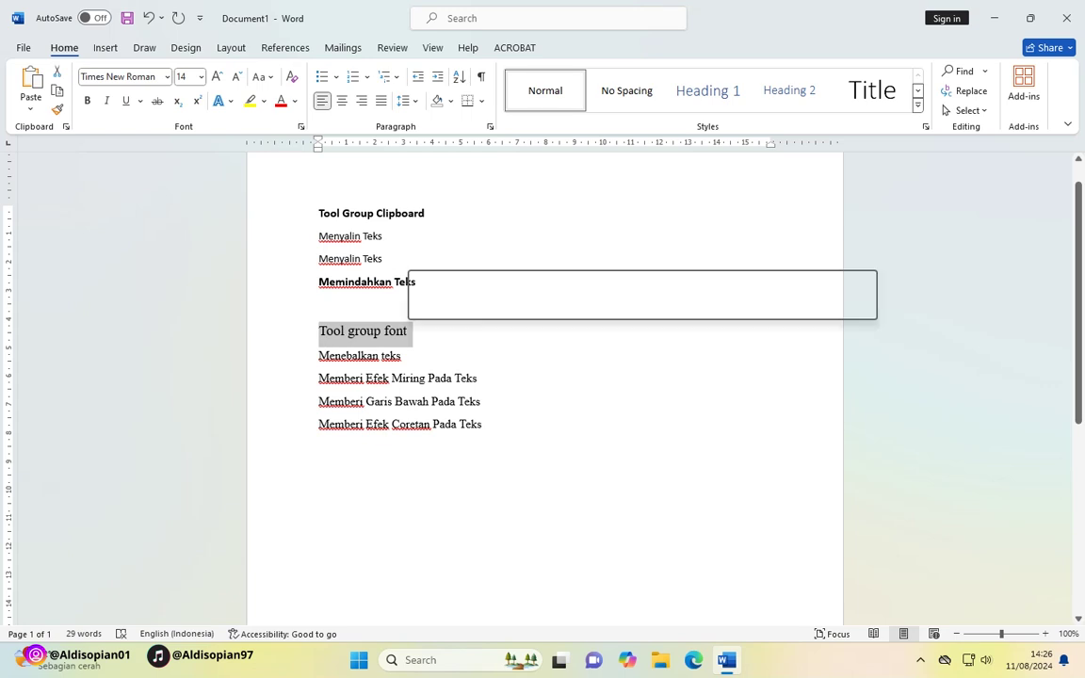
pyautogui.click(407, 331)
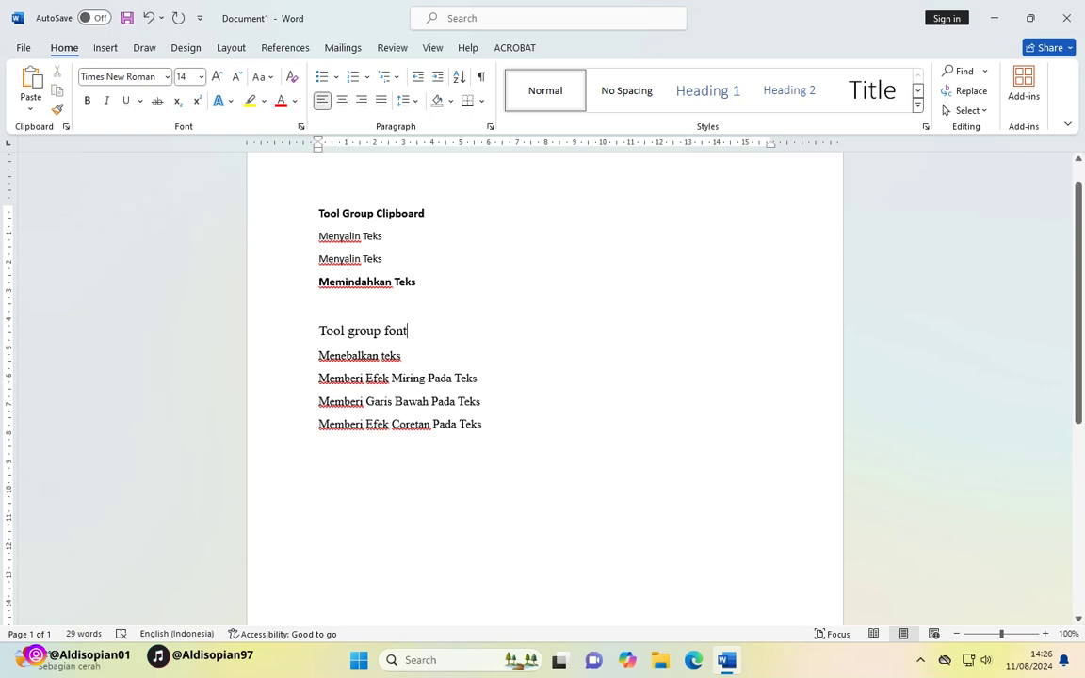
# Try the lowercase and UPPERCASE options on the four lines below the "Tool group font" heading.
pyautogui.moveTo(482, 423); pyautogui.dragTo(318, 355)
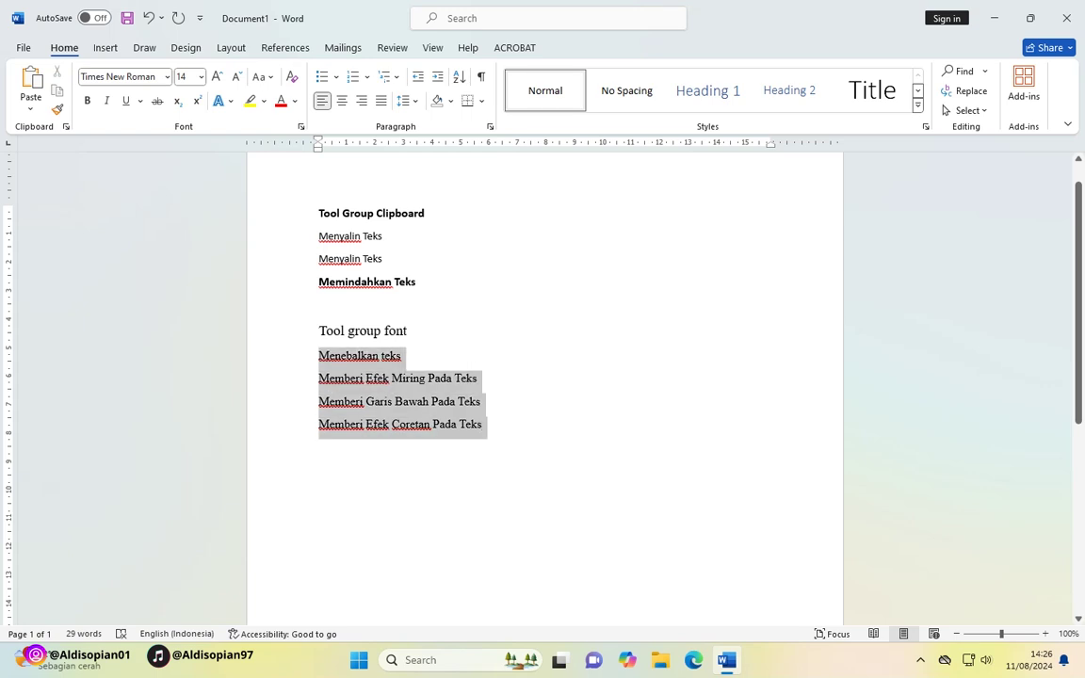
pyautogui.click(263, 76)
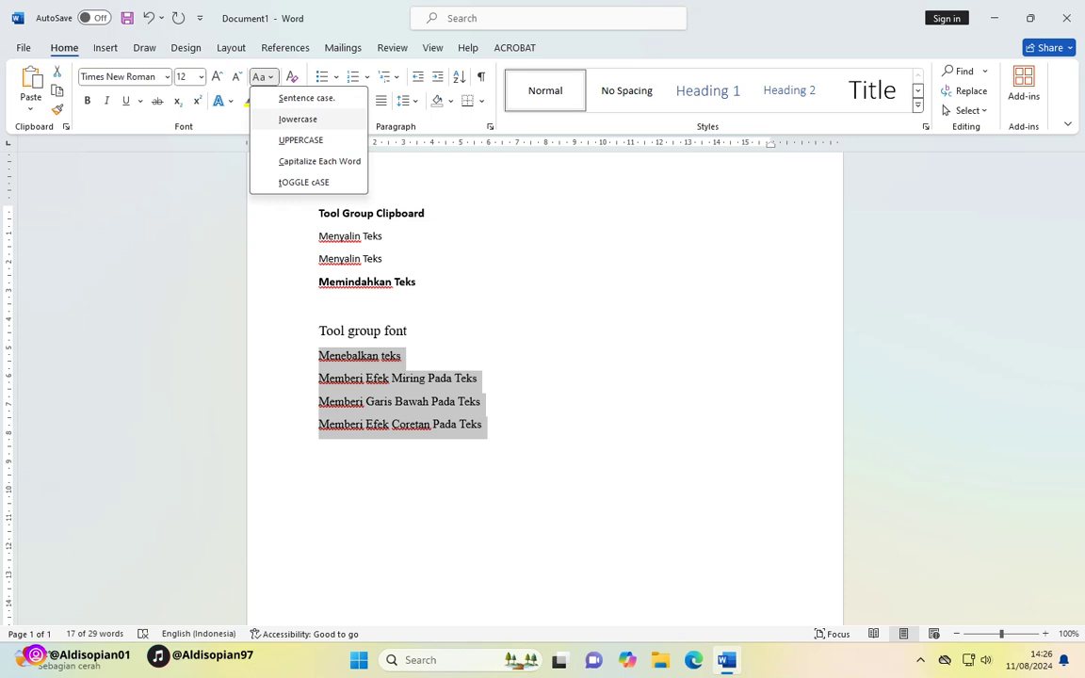
pyautogui.click(298, 119)
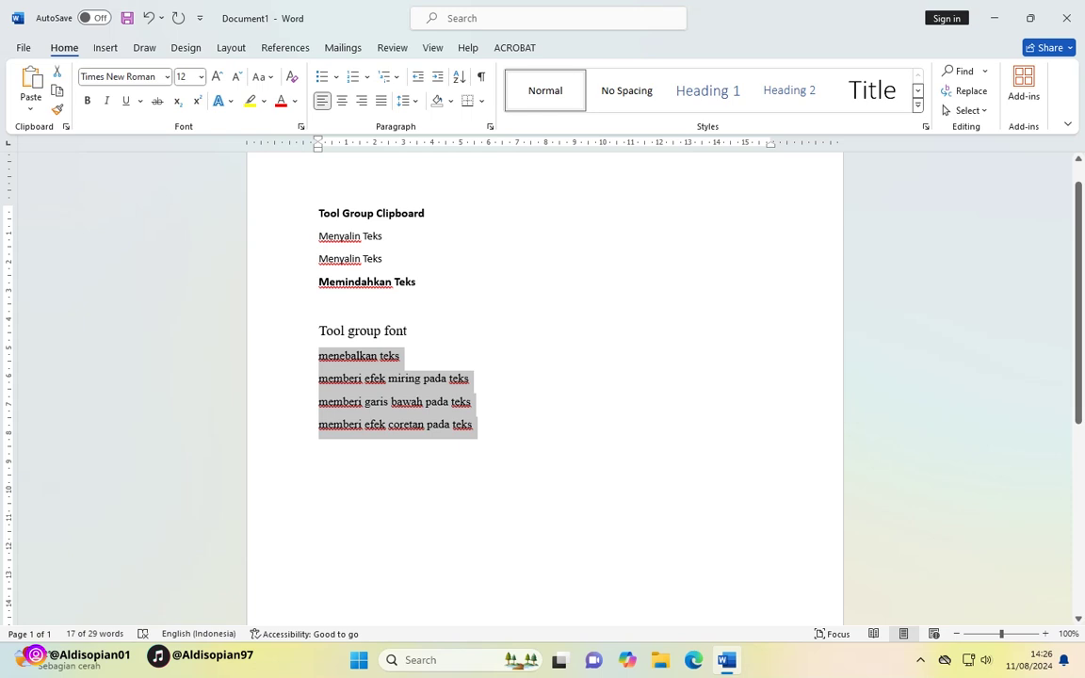
pyautogui.click(263, 76)
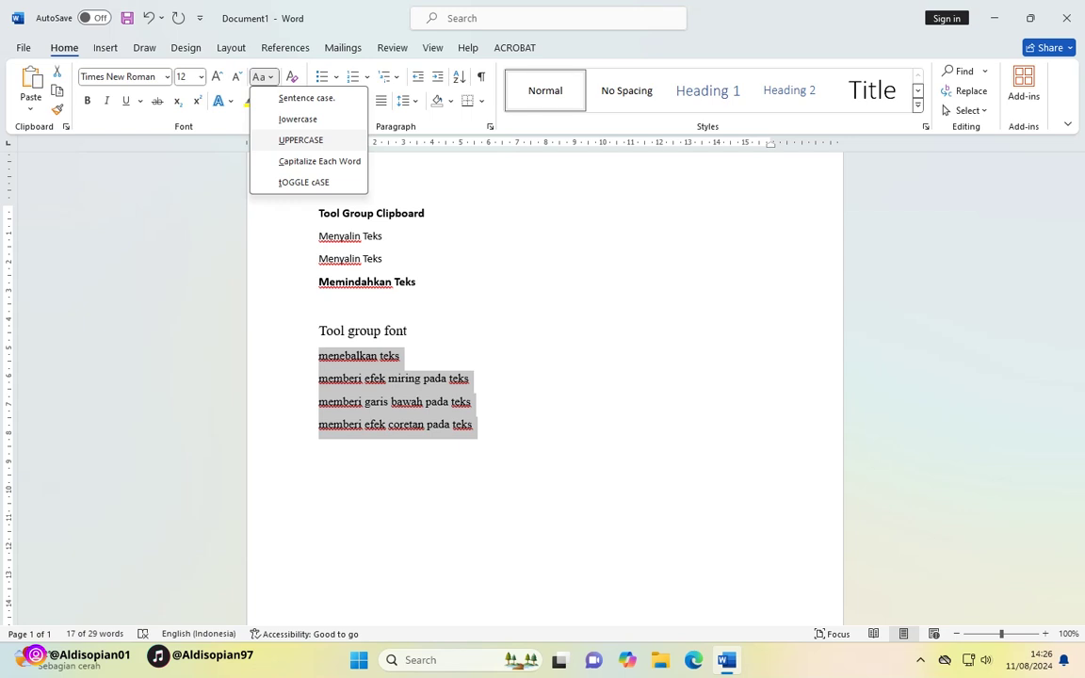
pyautogui.click(300, 139)
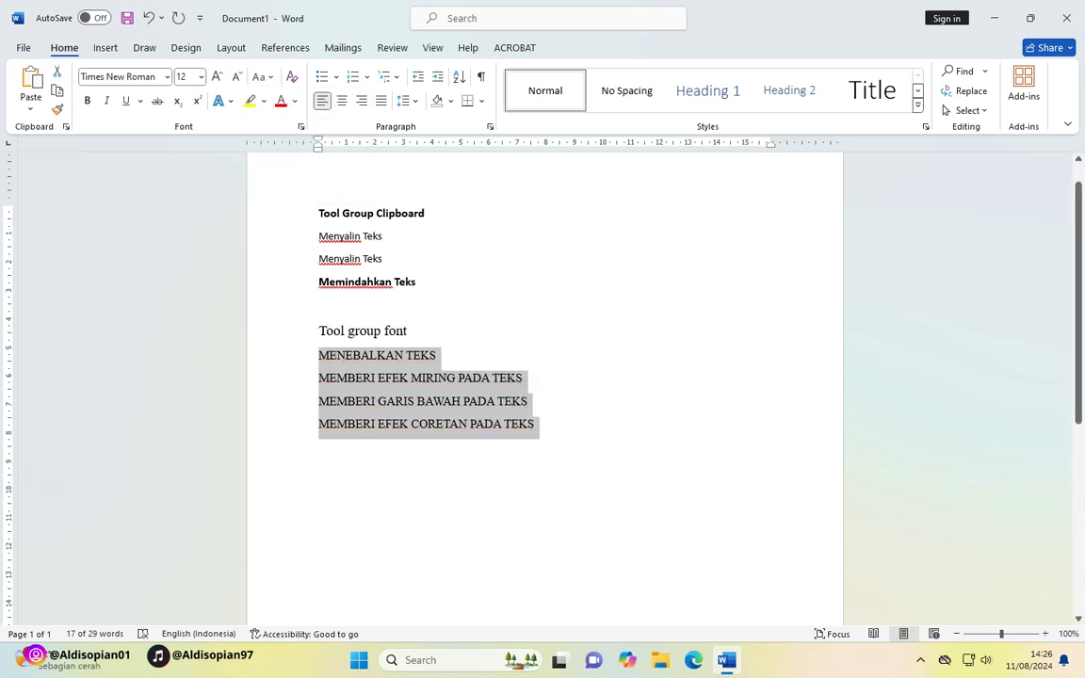
# Apply Capitalize Each Word to the four lines below the "Tool group font" heading.
pyautogui.click(263, 76)
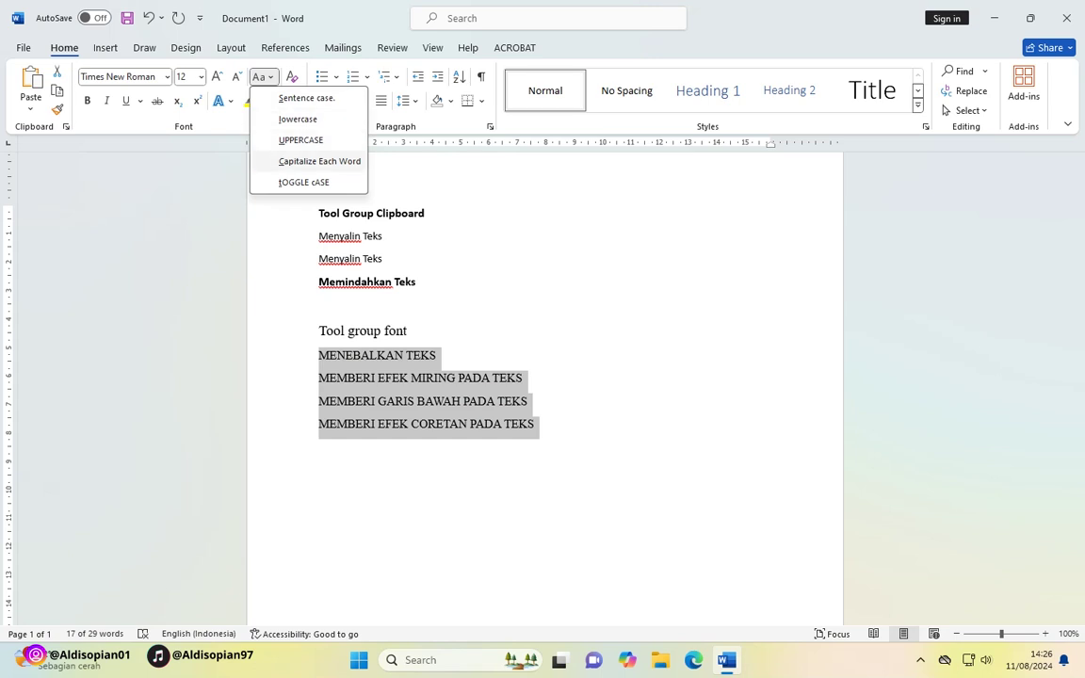
pyautogui.click(319, 161)
pyautogui.click(328, 355)
pyautogui.moveTo(327, 355); pyautogui.dragTo(388, 356)
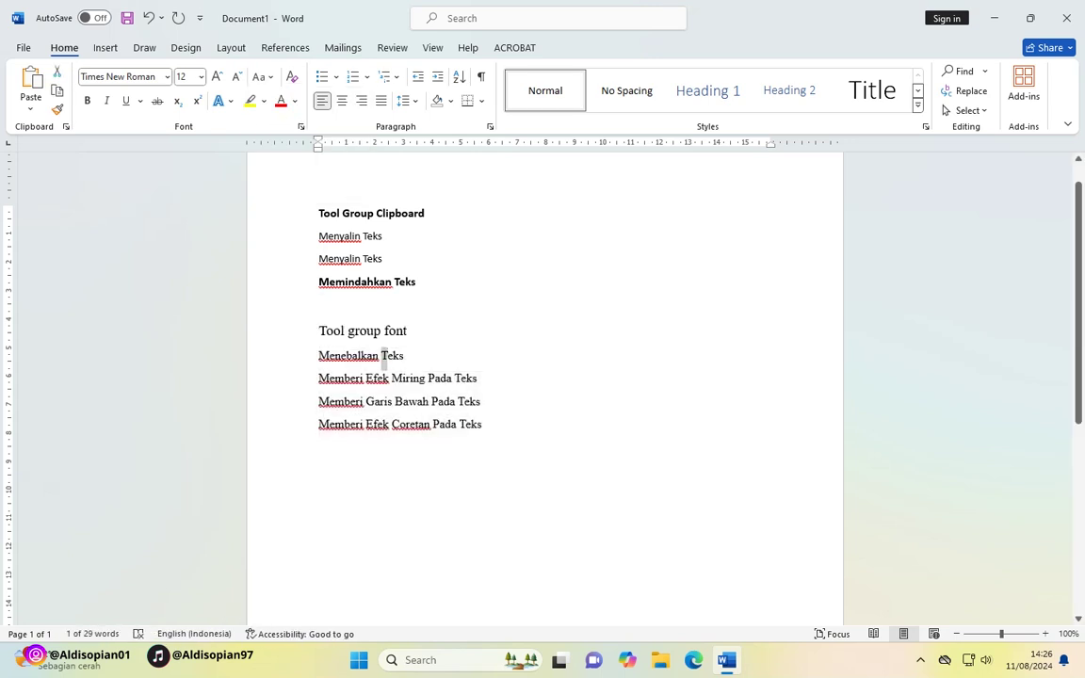
pyautogui.click(433, 381)
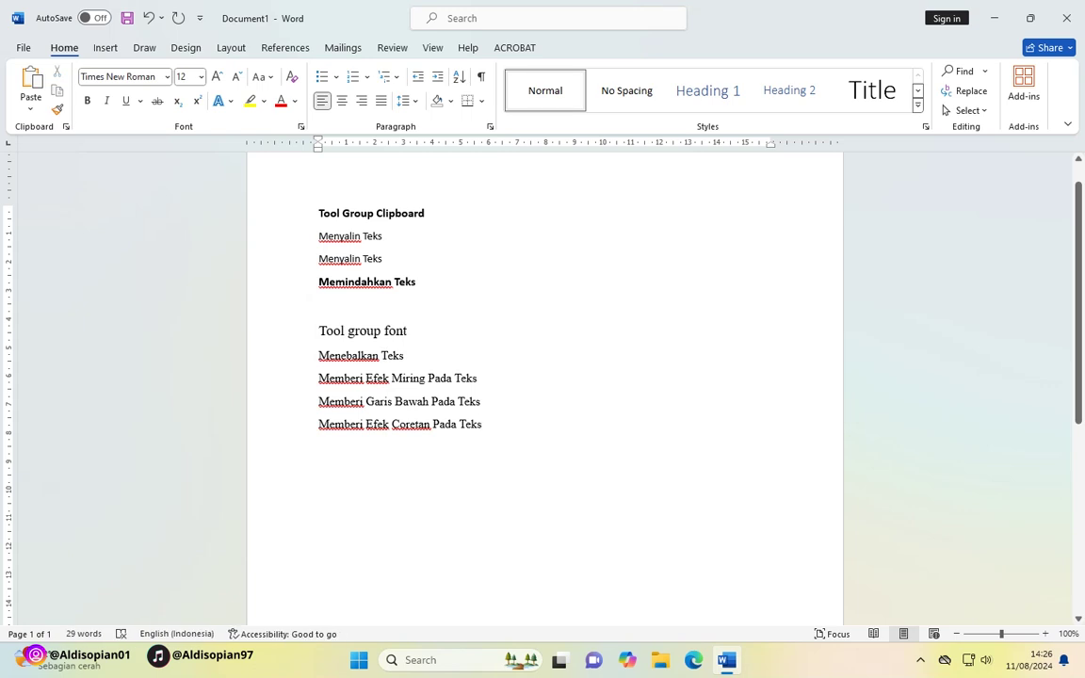
# Zoom the document in to 160% on the "Tool group font" section.
pyautogui.hotkey('ctrl', 'End')
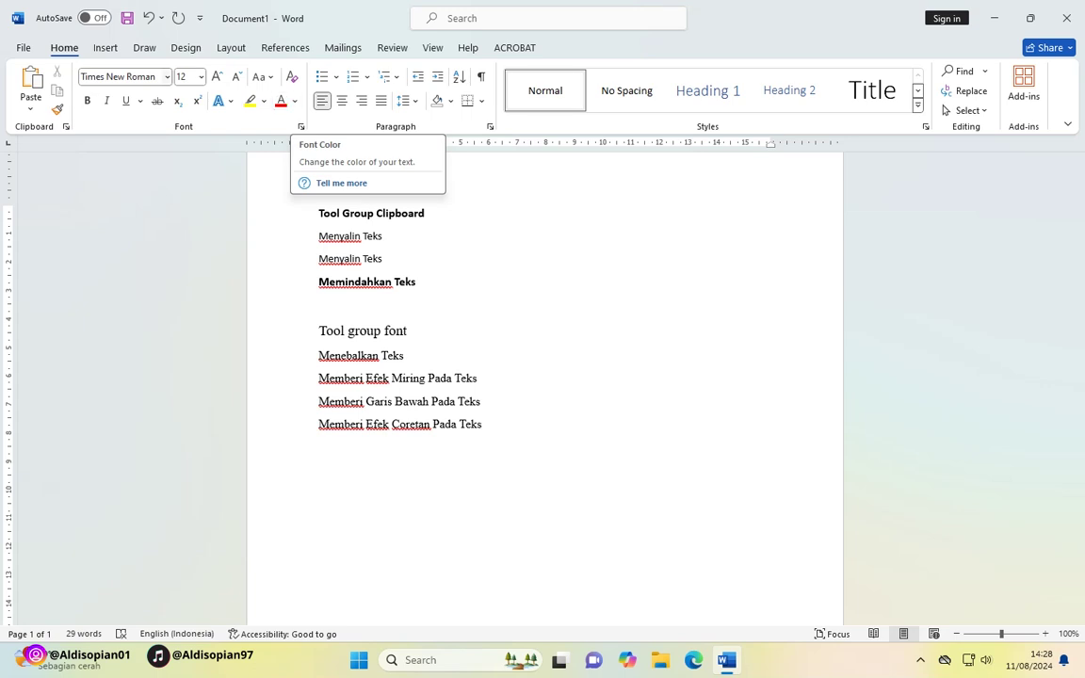
pyautogui.click(481, 401)
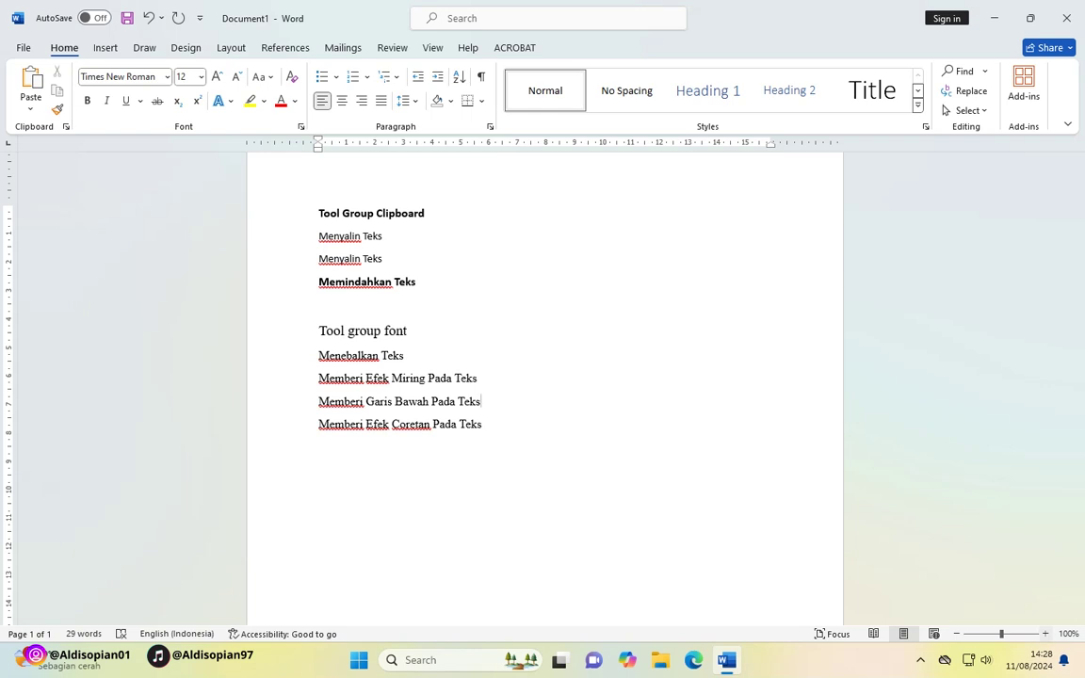
pyautogui.scroll(6, 543, 377)
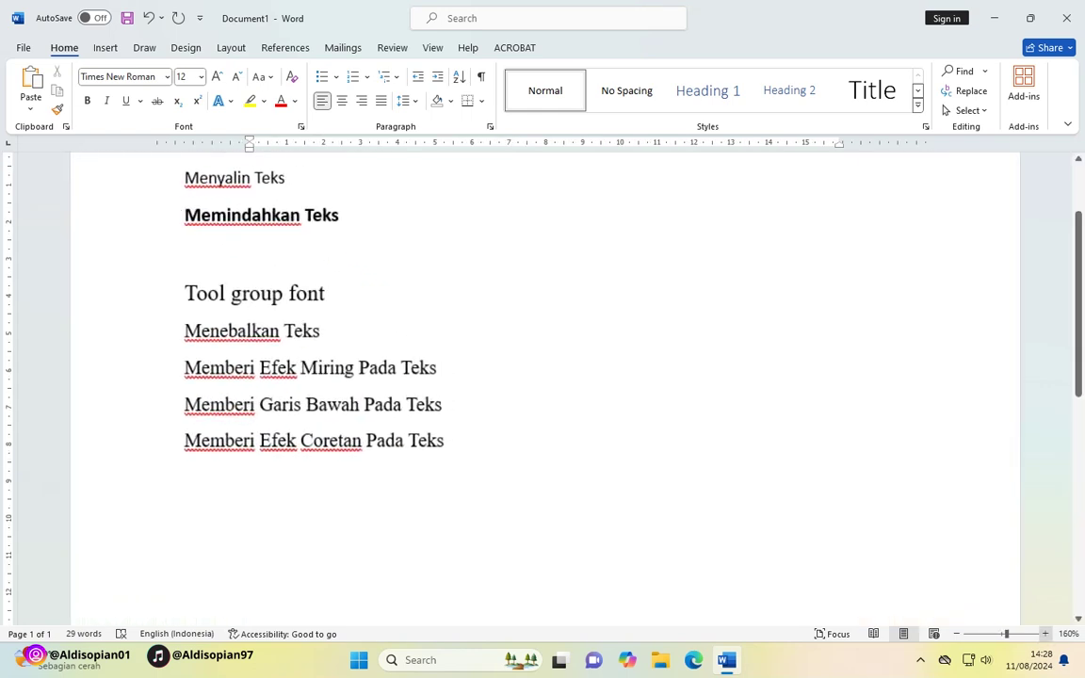
# Make the "Tool group font" heading bold.
pyautogui.scroll(3, 542, 376)
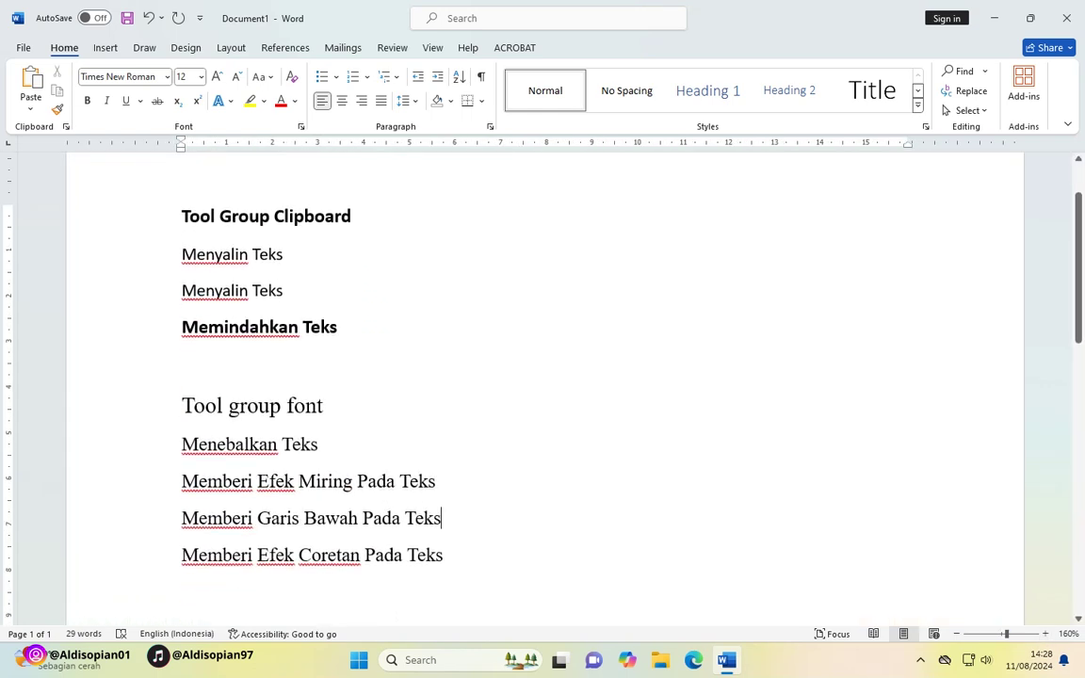
pyautogui.moveTo(325, 406); pyautogui.dragTo(181, 406)
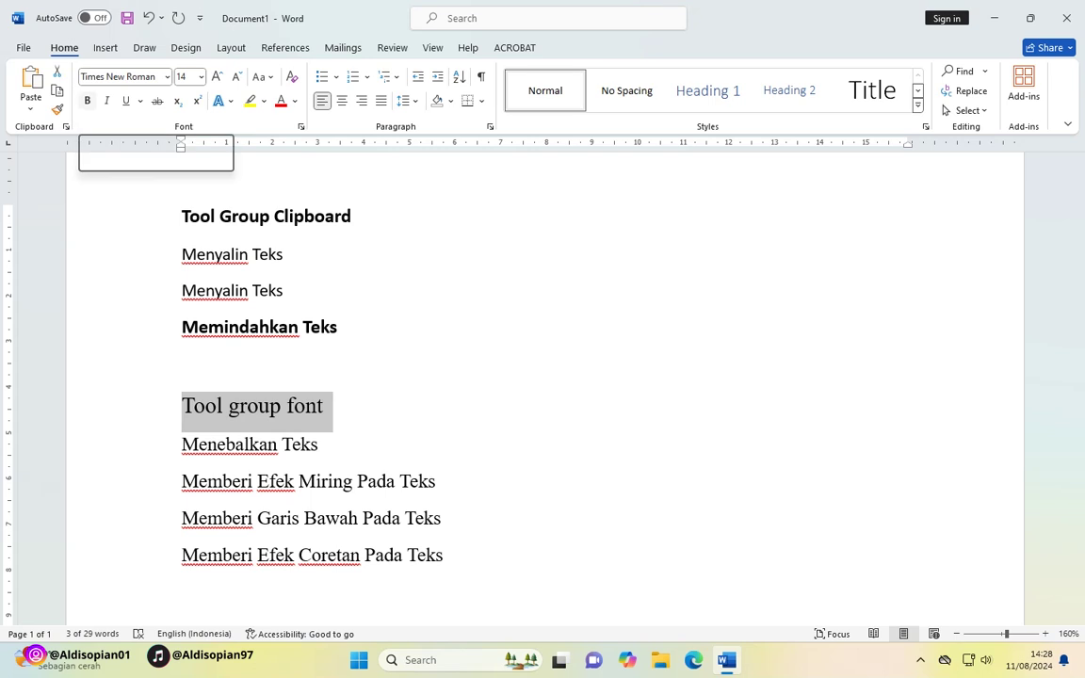
pyautogui.hotkey('ctrl', 'b')
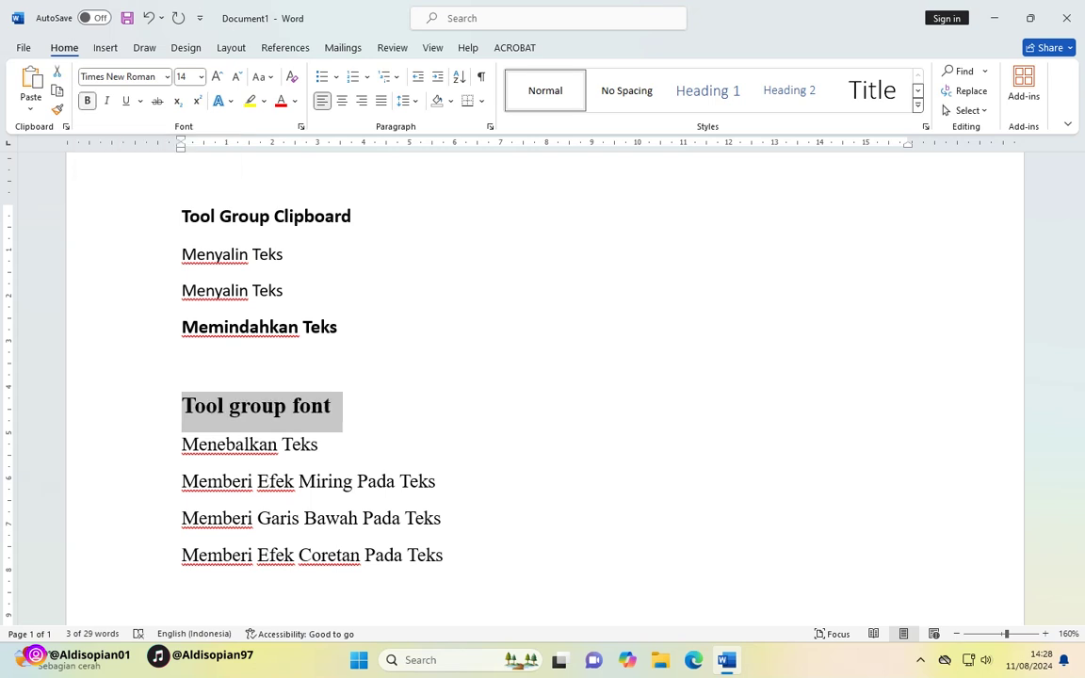
# Make the "Menebalkan Teks" line bold and the "Memberi Efek Miring Pada Teks" line italic.
pyautogui.tripleClick(249, 444)
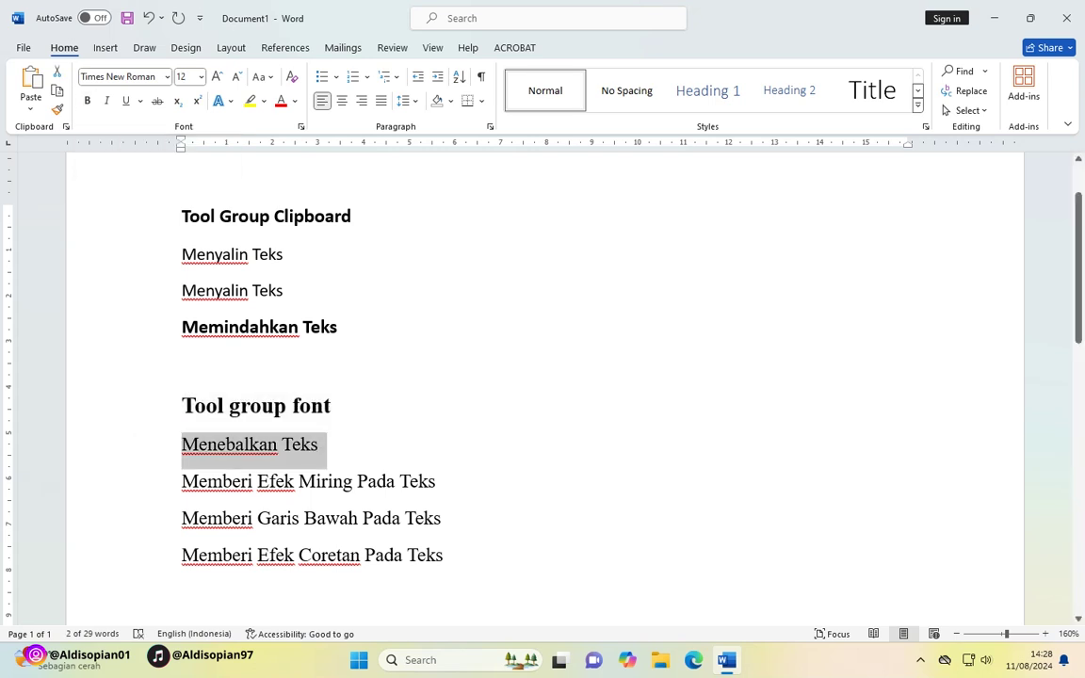
pyautogui.hotkey('ctrl', 'b')
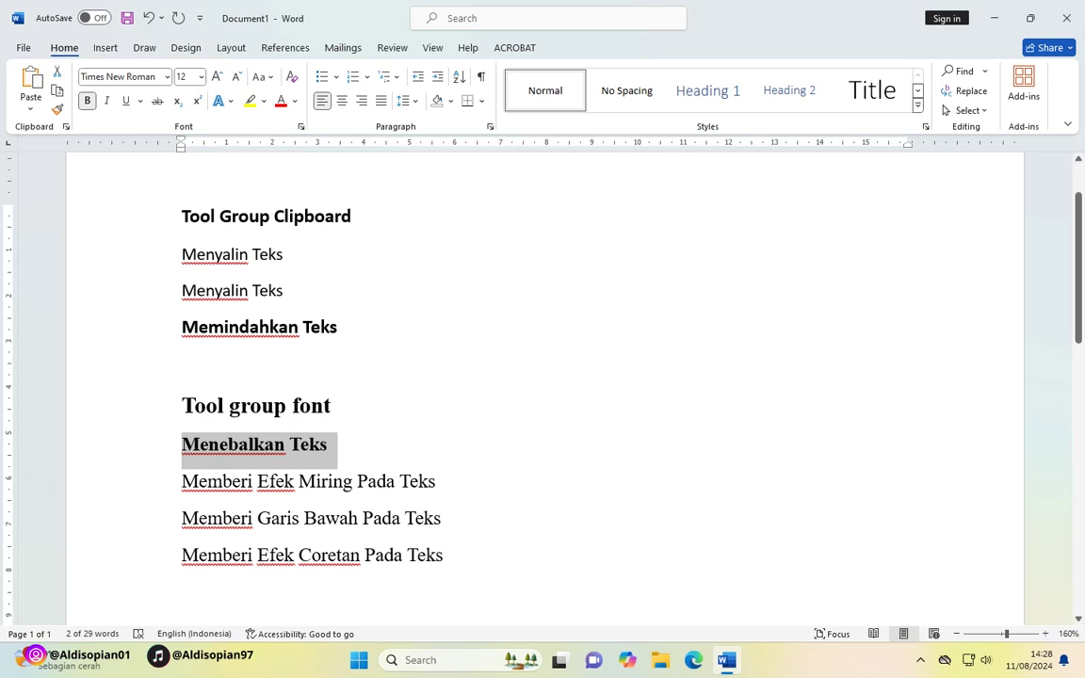
pyautogui.tripleClick(249, 481)
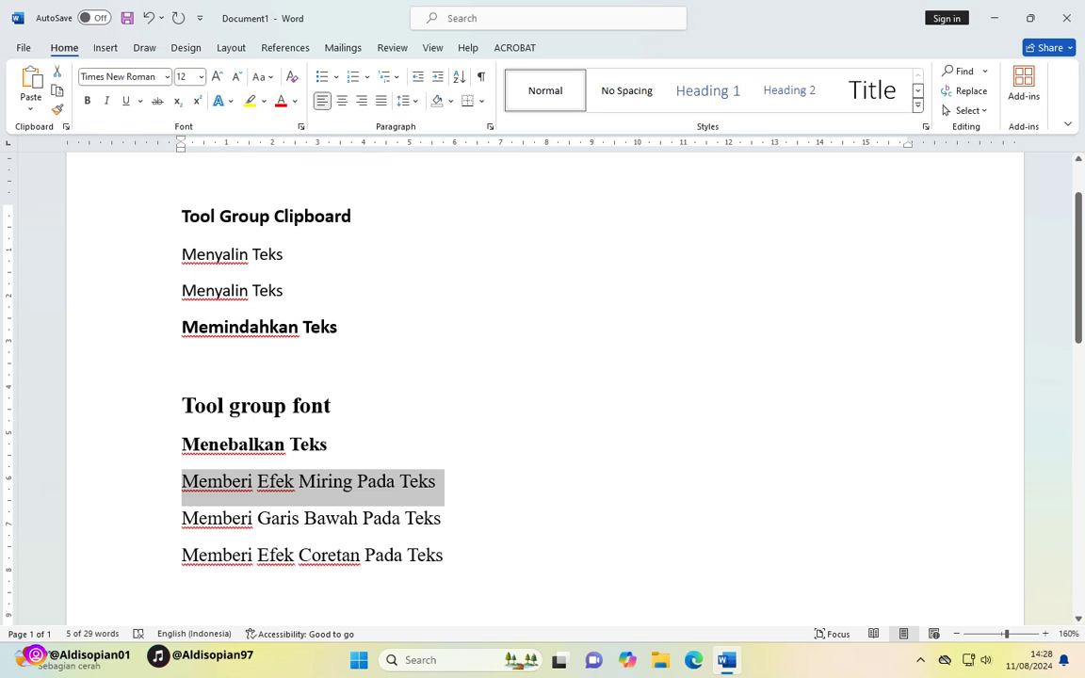
pyautogui.click(106, 101)
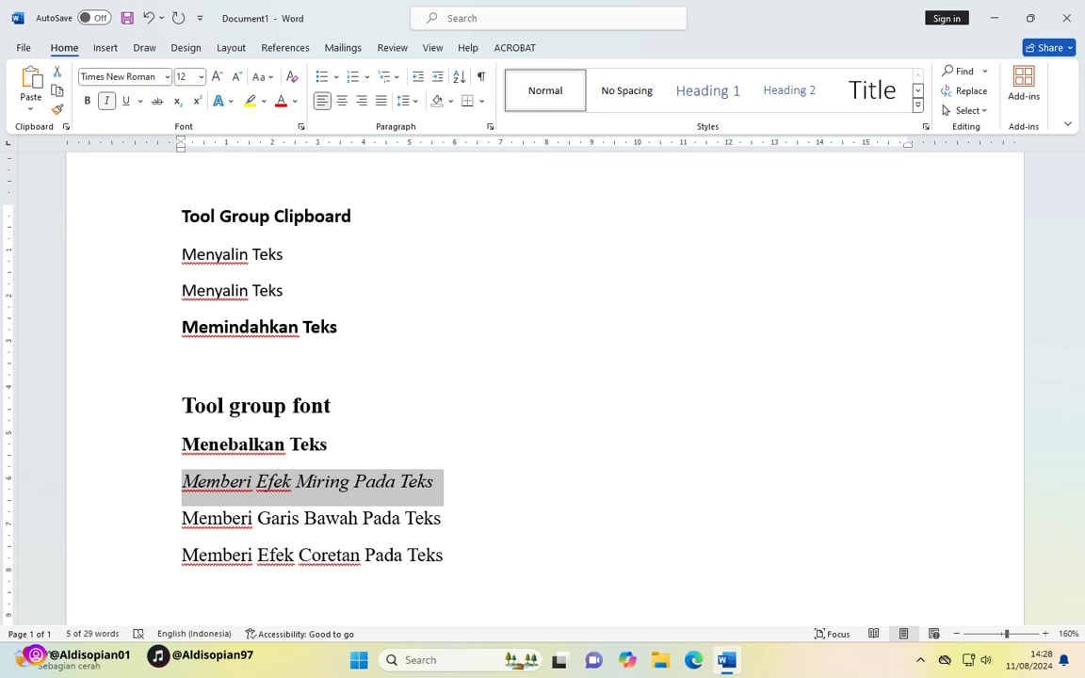
# Underline the "Memberi Garis Bawah Pada Teks" line and strike through the "Memberi Efek Coretan Pada Teks" line.
pyautogui.click(151, 518)
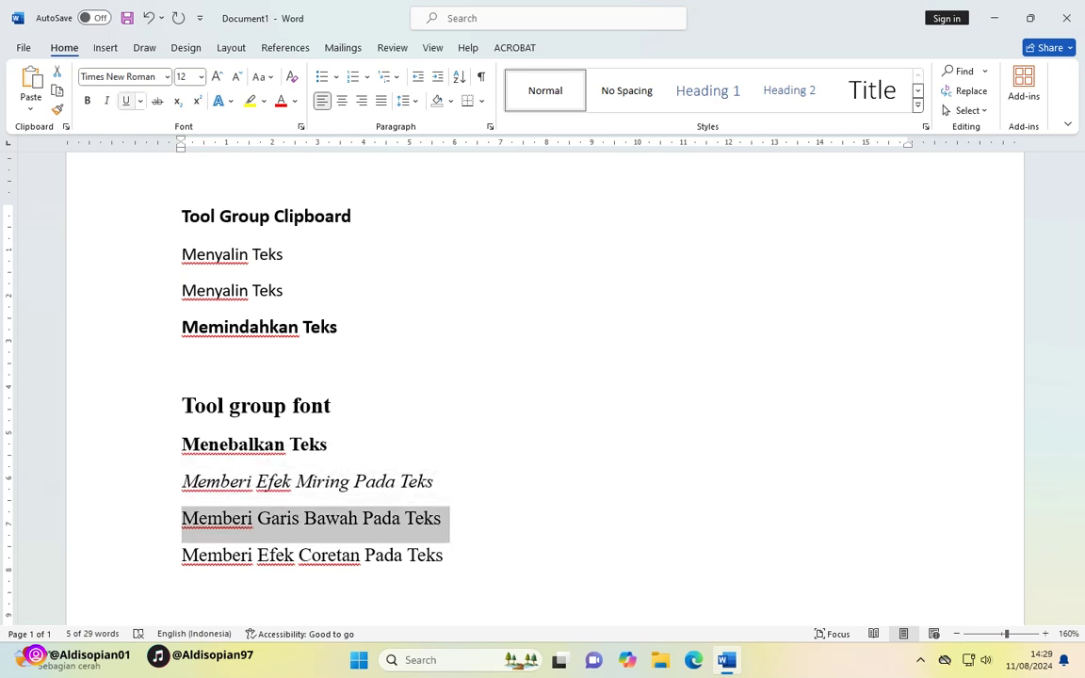
pyautogui.click(126, 100)
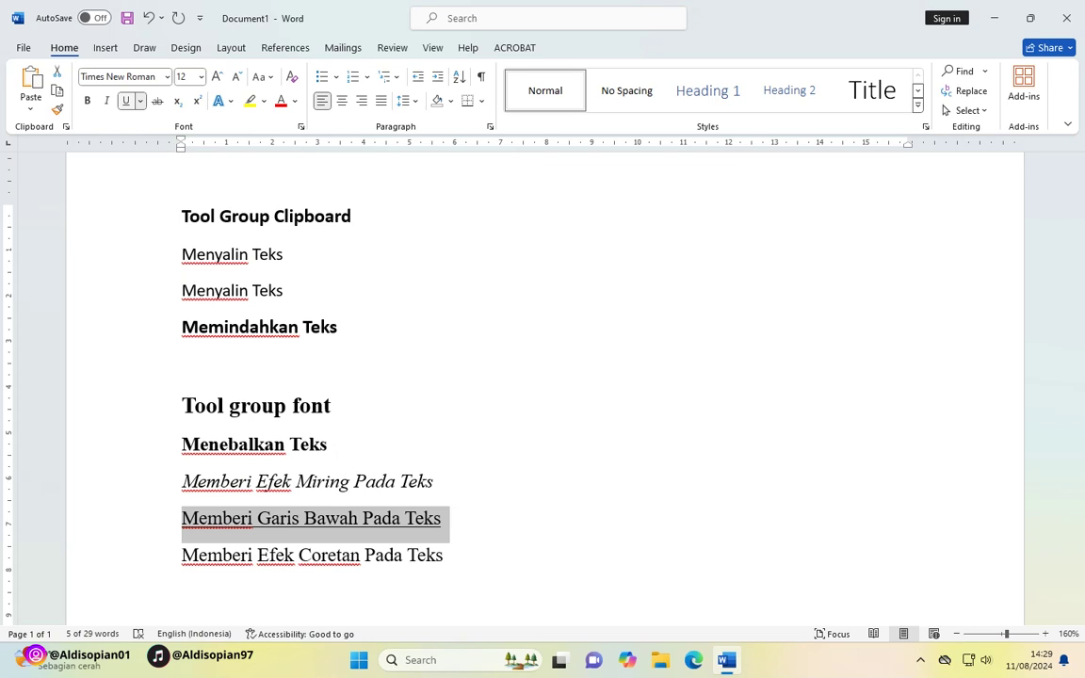
pyautogui.moveTo(181, 554); pyautogui.dragTo(442, 555)
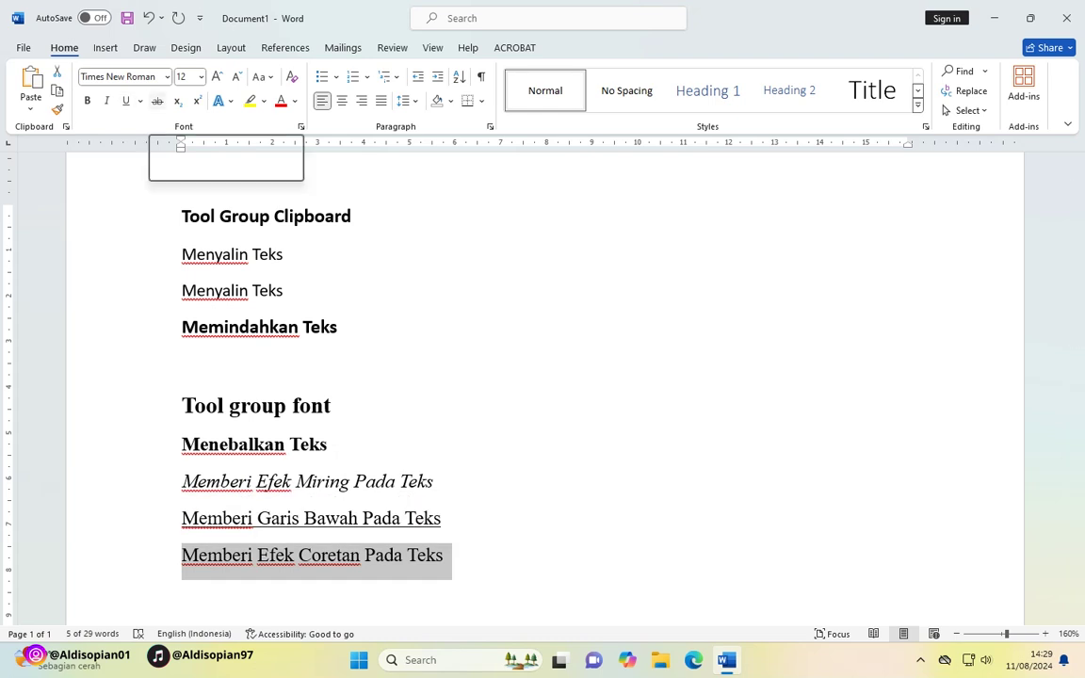
pyautogui.click(157, 101)
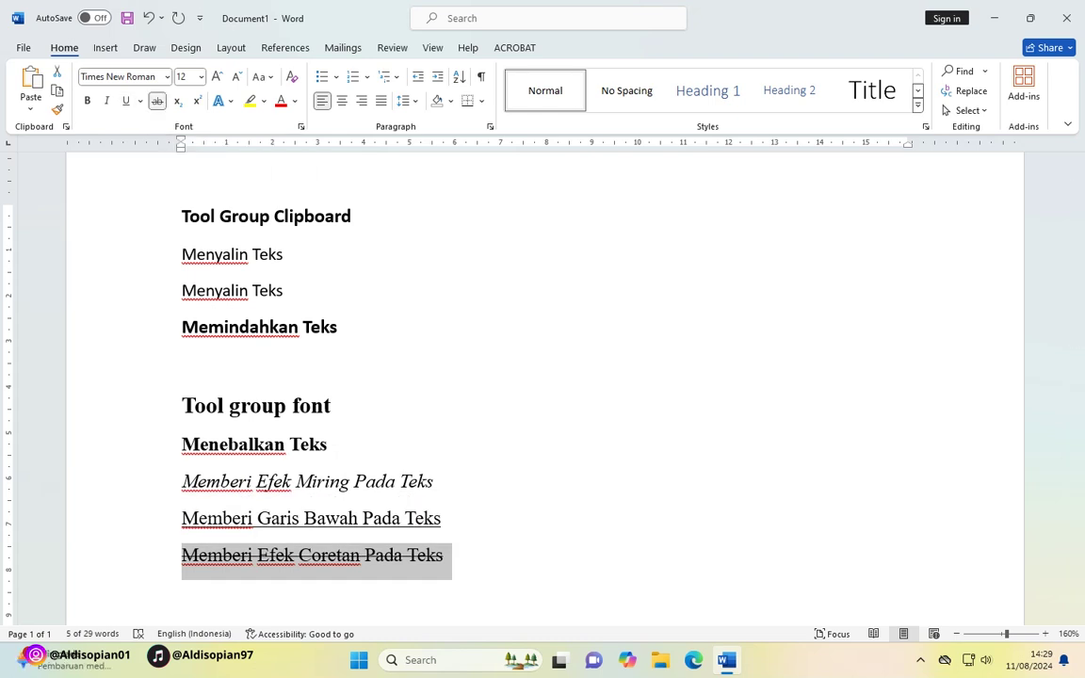
# Add a new line "H2 H3" below the struck-through line and remove its strikethrough.
pyautogui.scroll(-2, 543, 376)
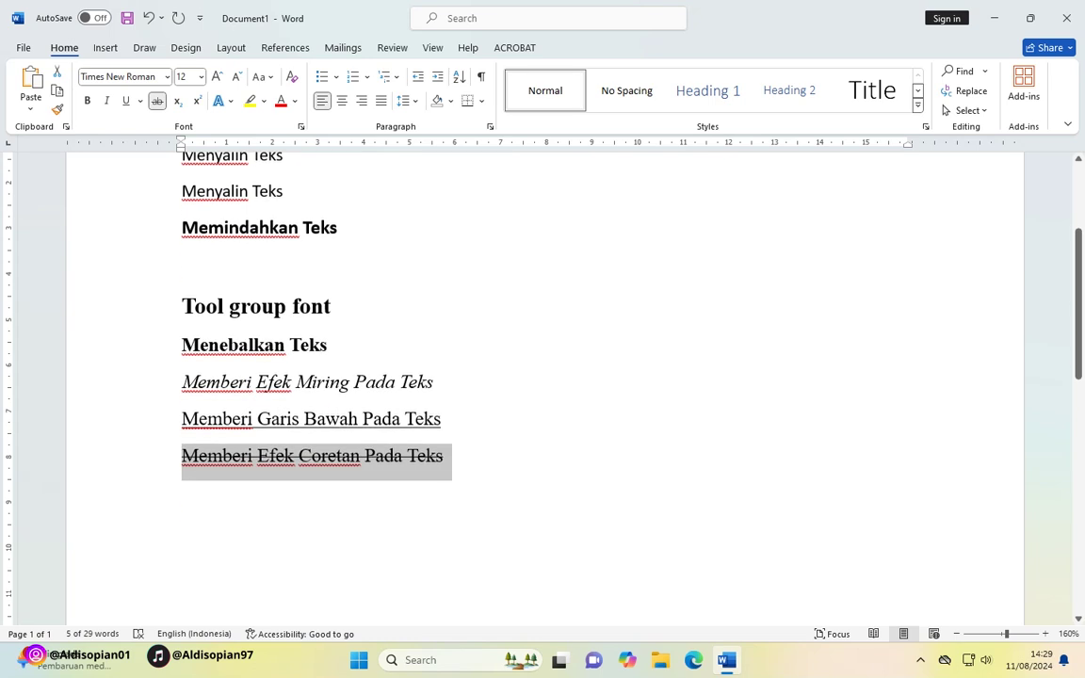
pyautogui.press('End')
pyautogui.press('Return')
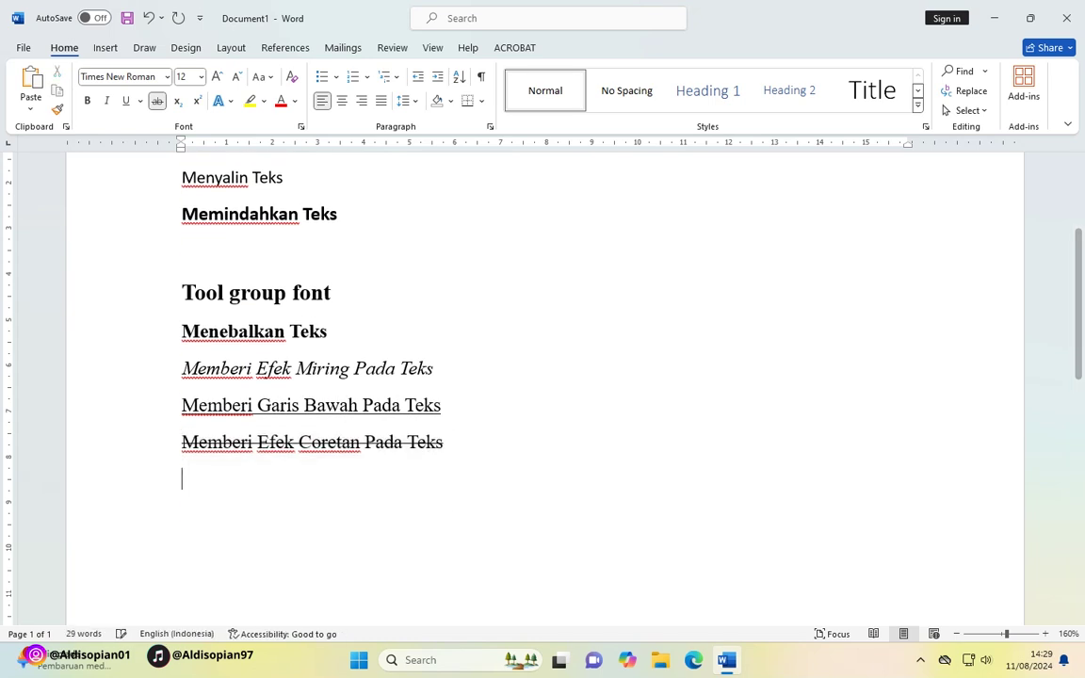
pyautogui.write('H2')
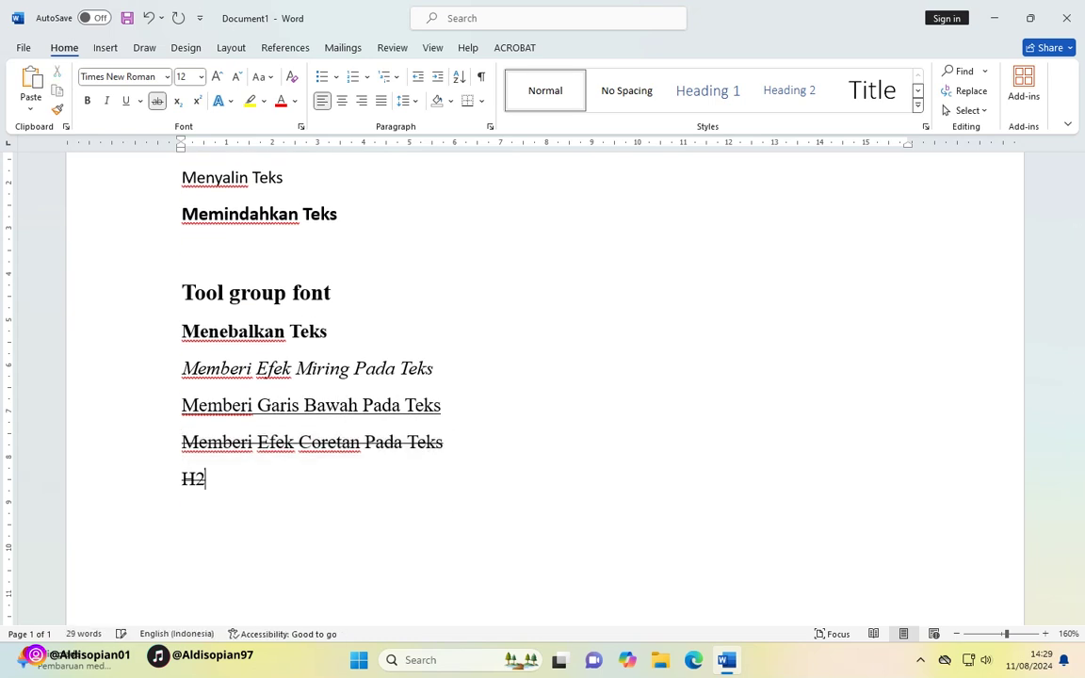
pyautogui.write(' H3')
pyautogui.hotkey('shift', 'Home')
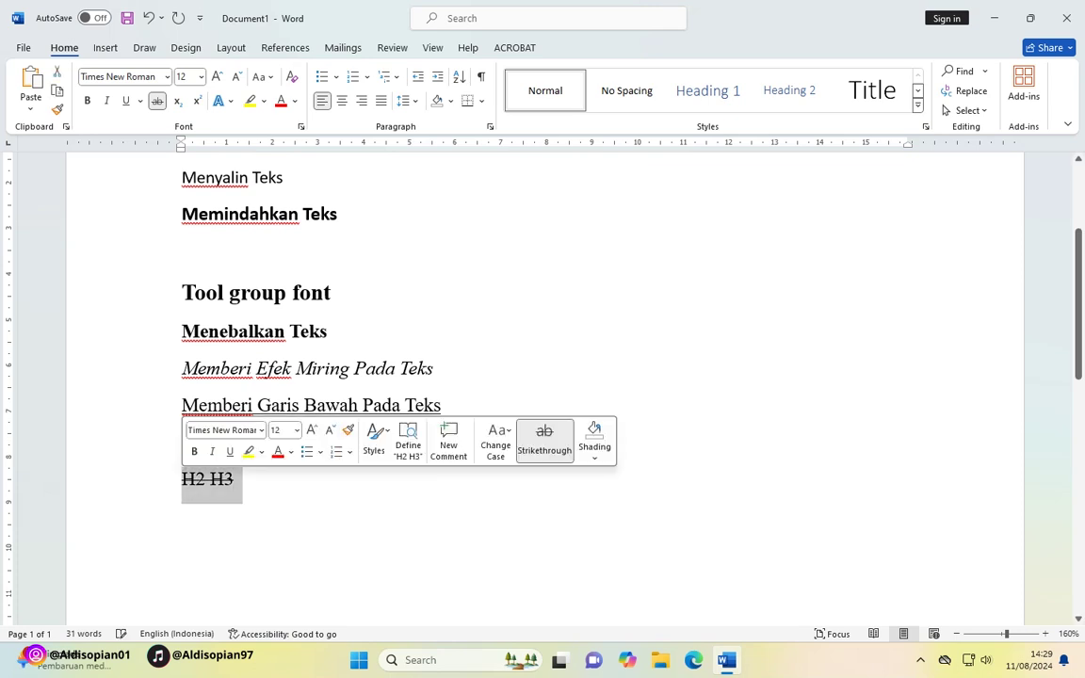
pyautogui.hotkey('ctrl', 'space')
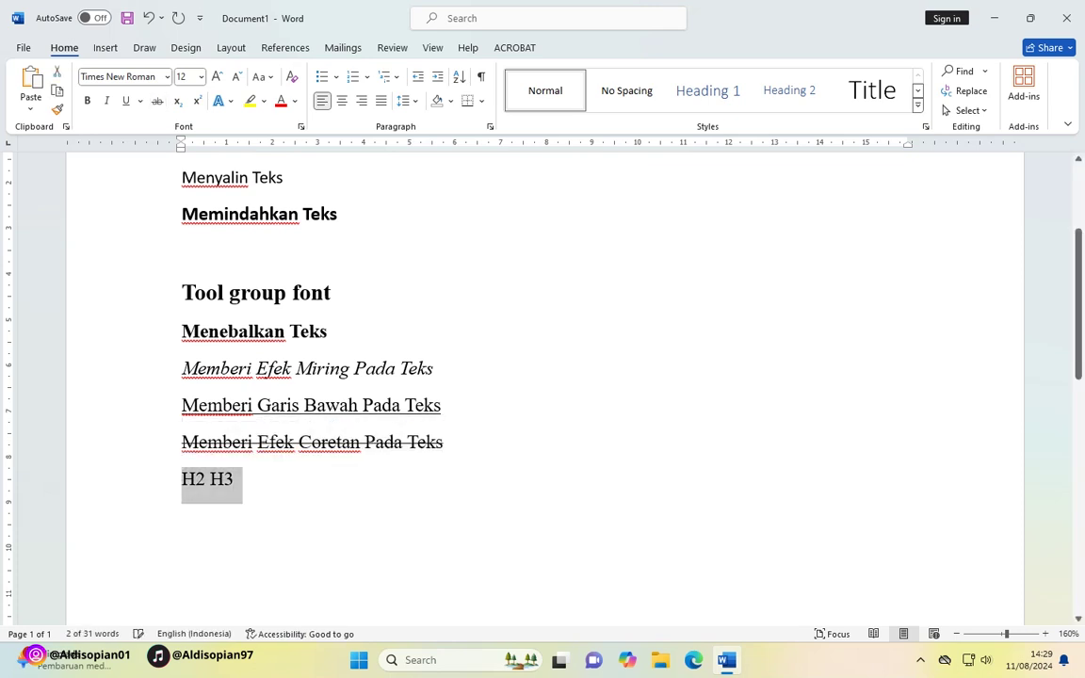
pyautogui.click(233, 479)
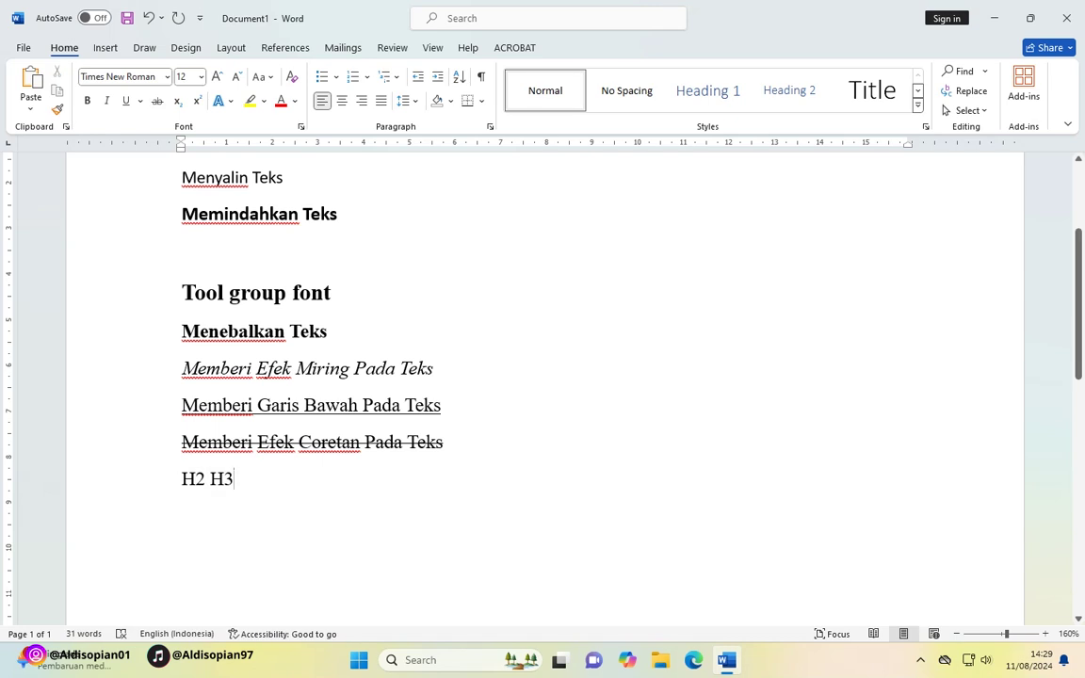
# Format the 2 in "H2" as subscript and the 3 in "H3" as superscript.
pyautogui.moveTo(195, 480); pyautogui.dragTo(204, 480)
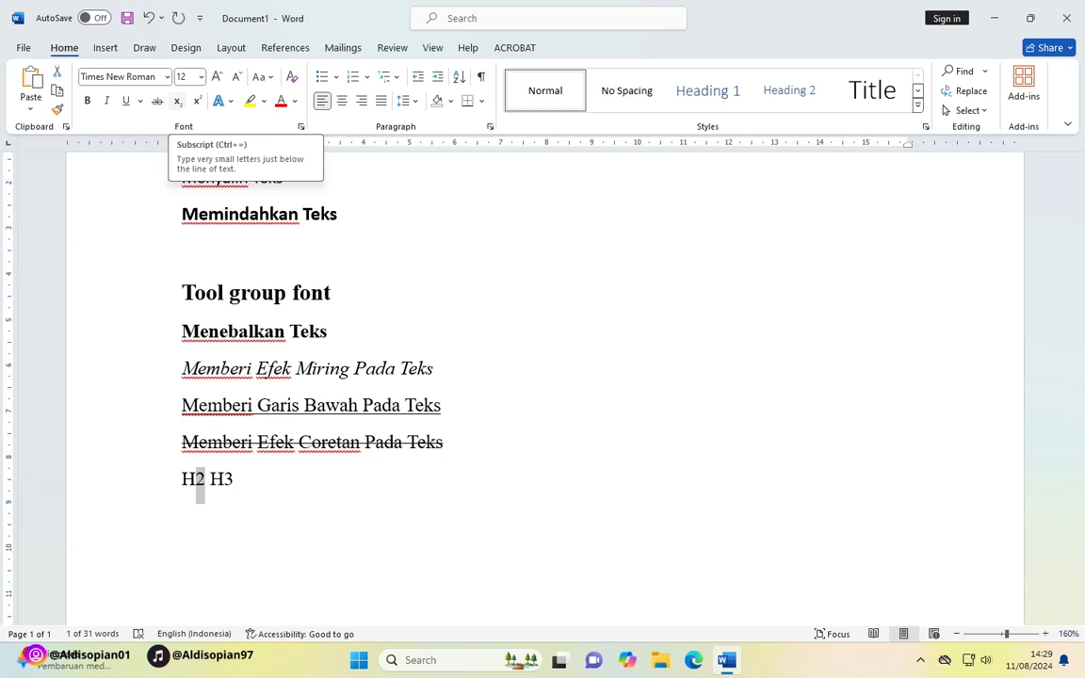
pyautogui.click(177, 101)
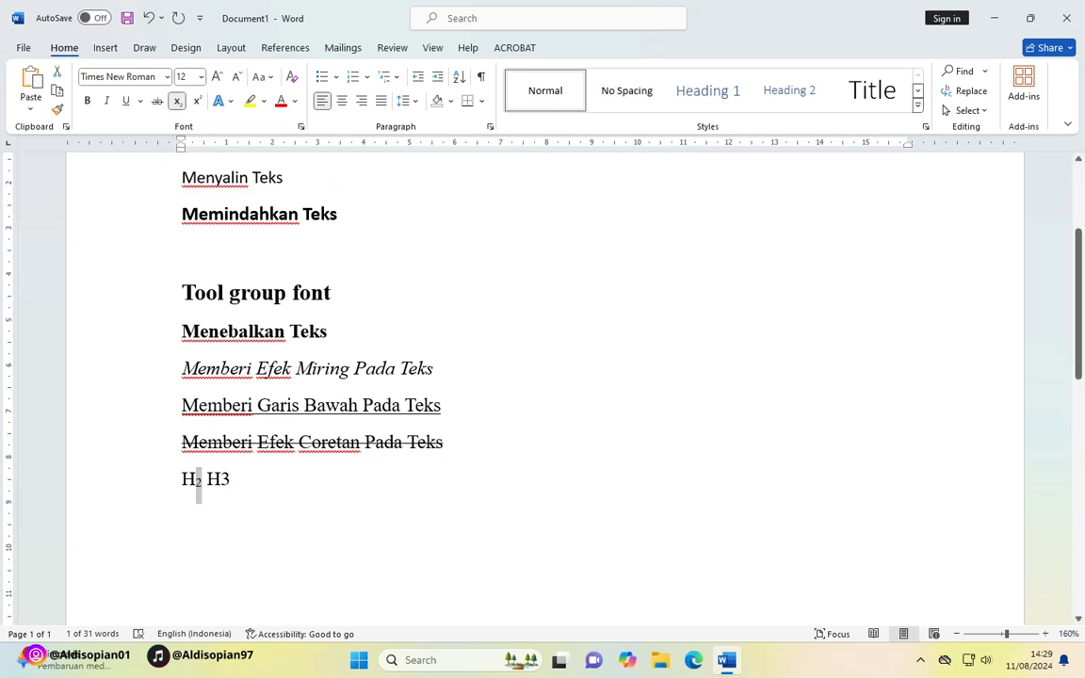
pyautogui.moveTo(231, 480); pyautogui.dragTo(219, 480)
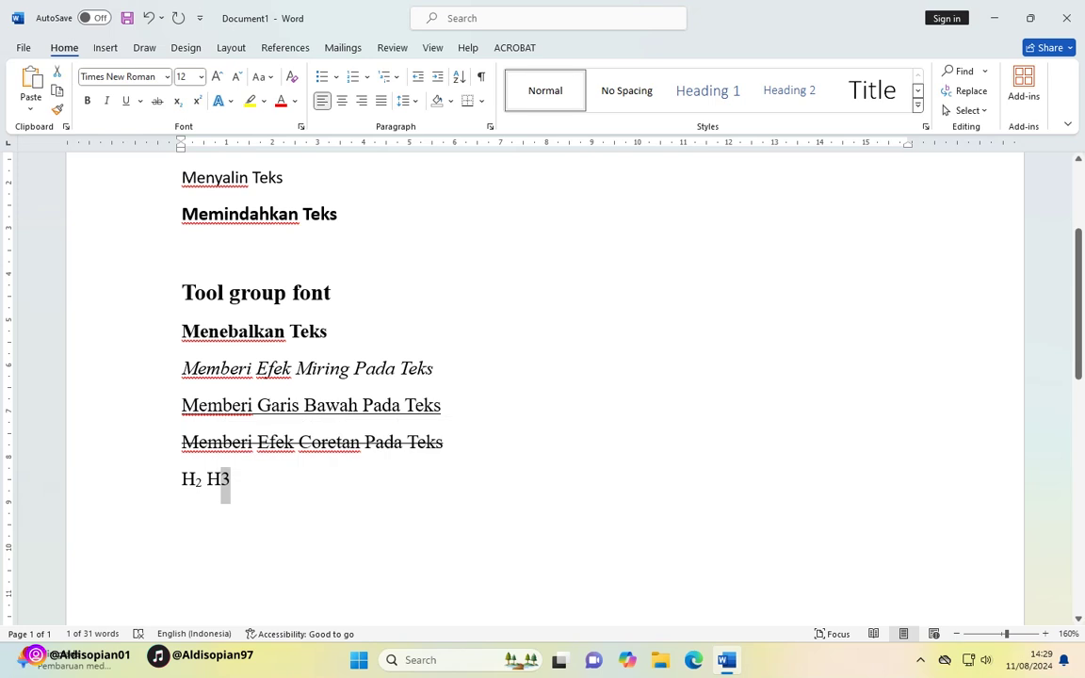
pyautogui.hotkey('ctrl', 'shift', '=')
pyautogui.press('Right')
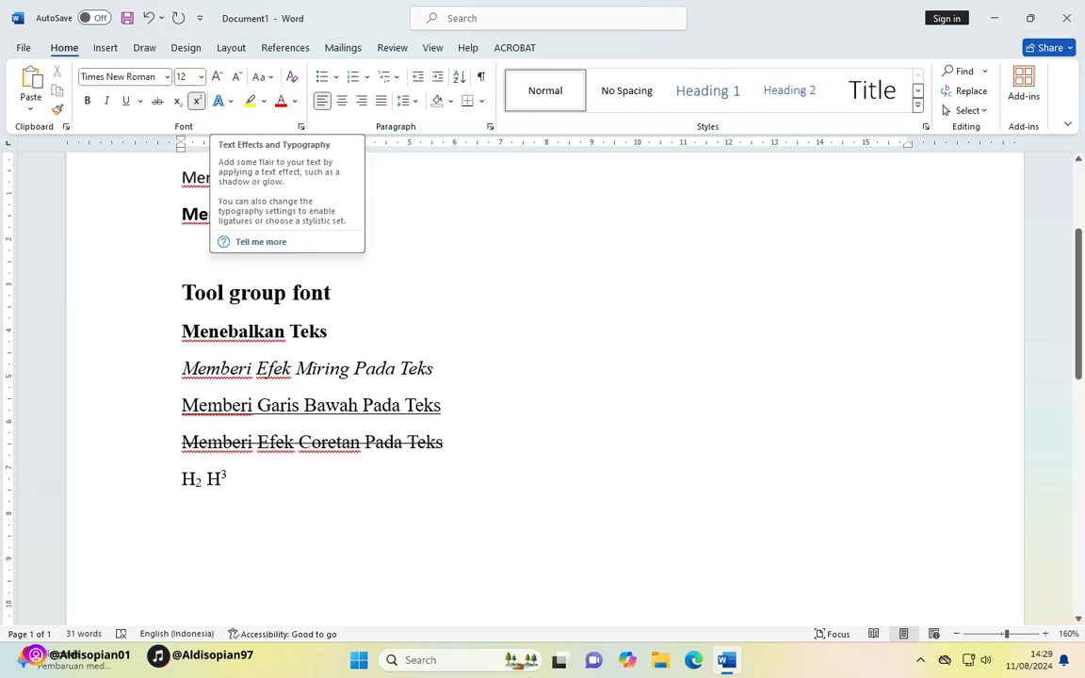
# Apply the text effect "Gradient Fill: Blue, Accent color 5; Reflection" to the "Tool group font" heading.
pyautogui.scroll(3, 310, 377)
pyautogui.click(311, 327)
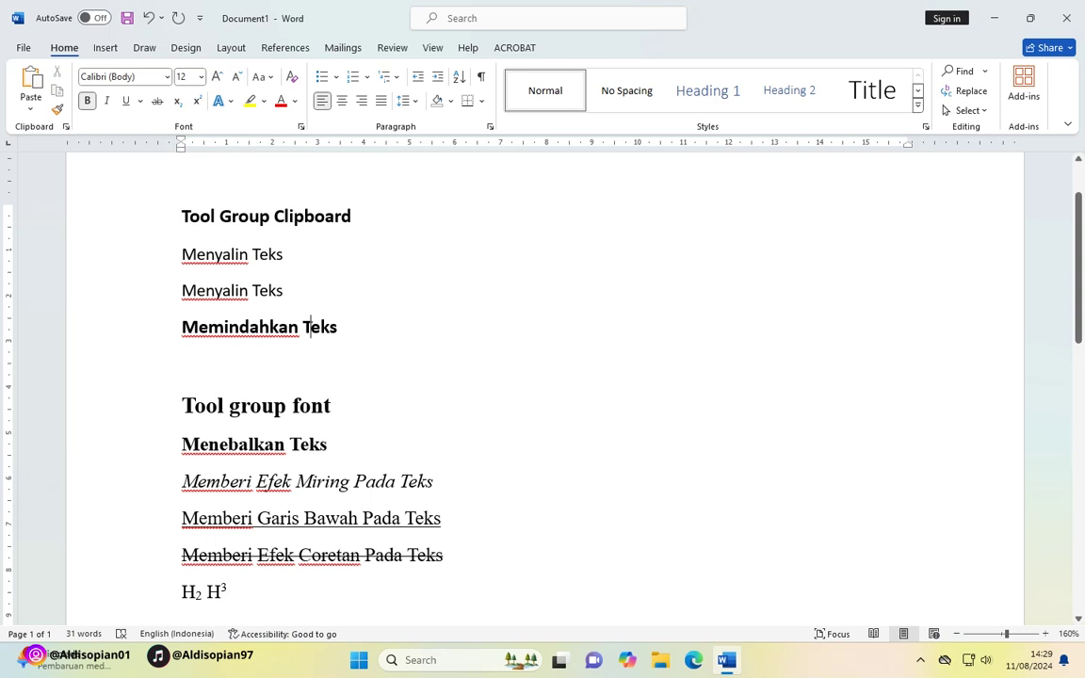
pyautogui.moveTo(182, 406); pyautogui.dragTo(339, 406)
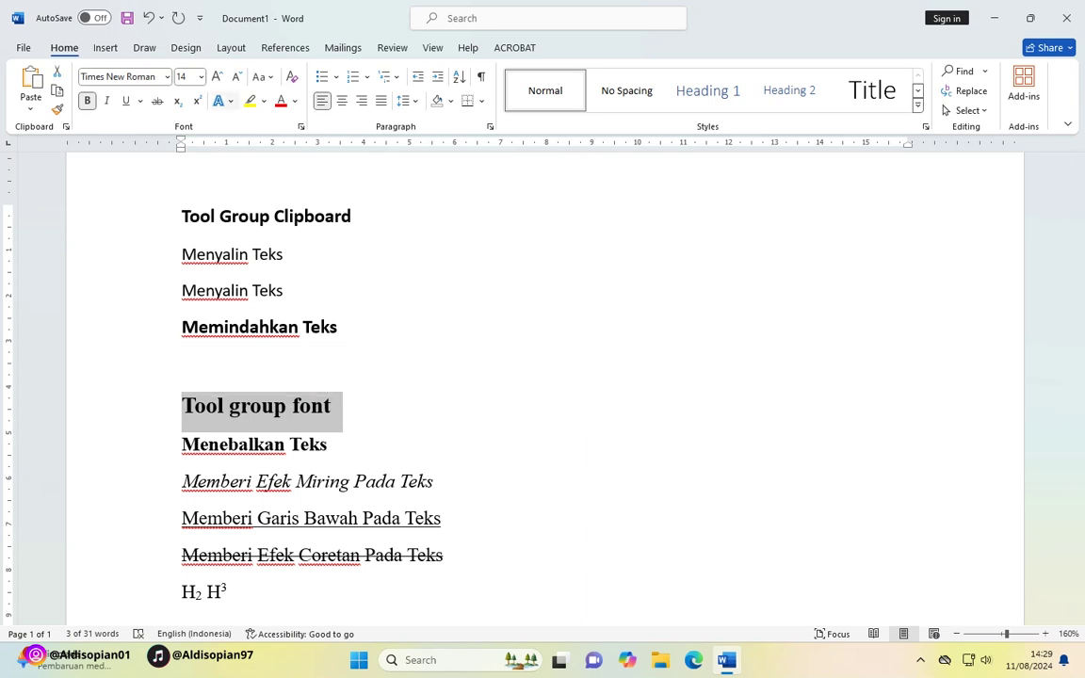
pyautogui.click(224, 101)
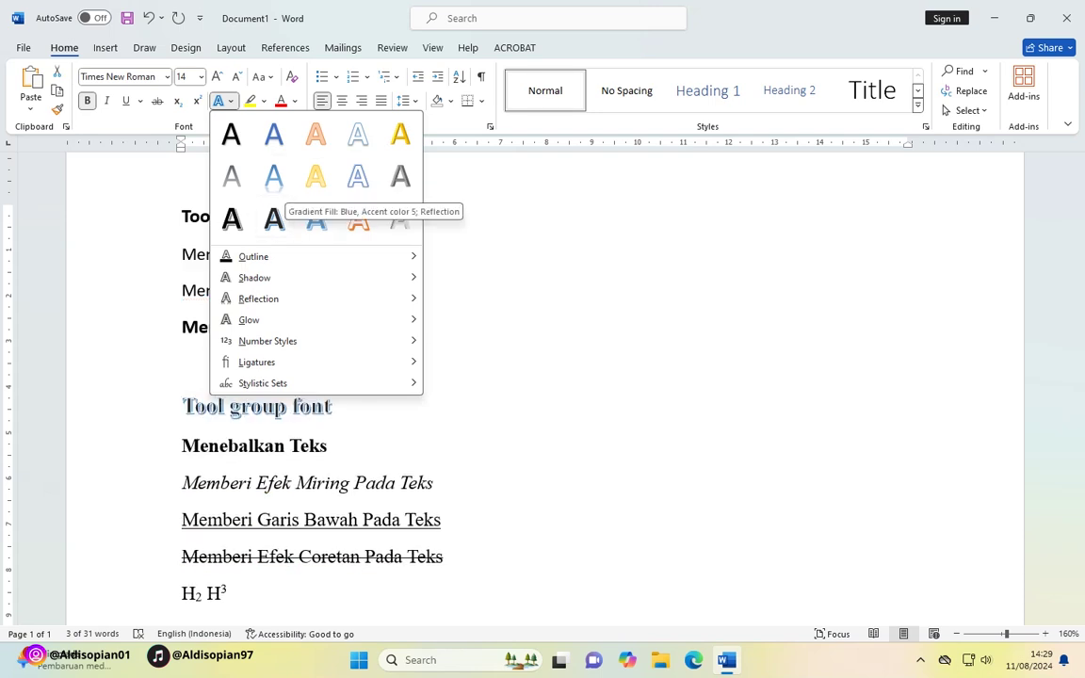
pyautogui.moveTo(254, 256)
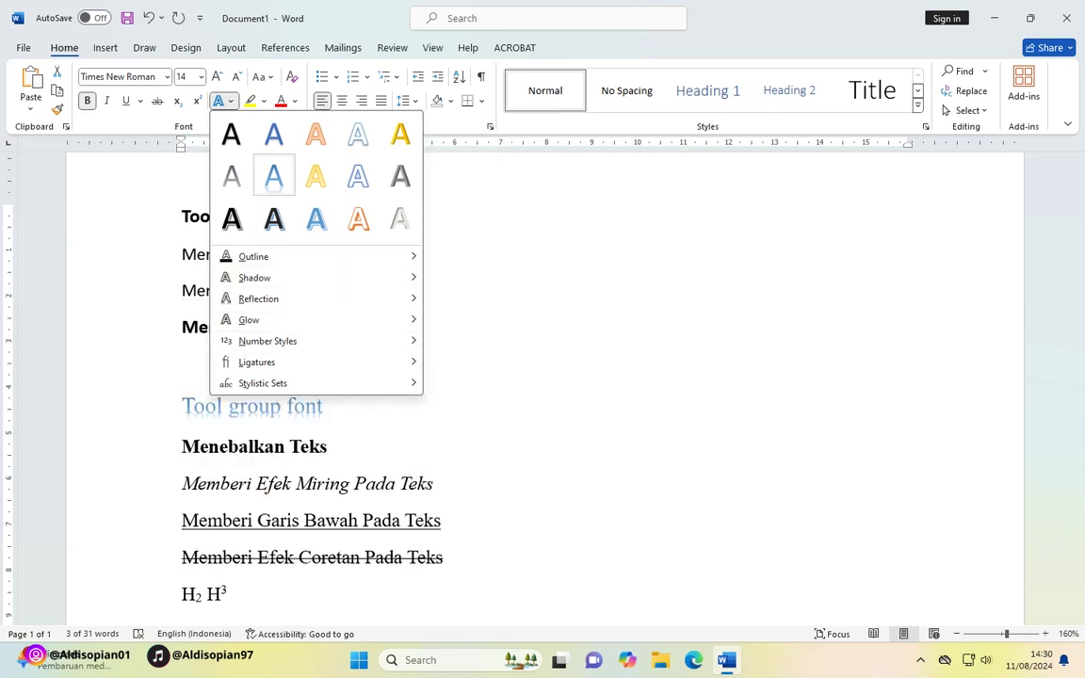
pyautogui.click(273, 176)
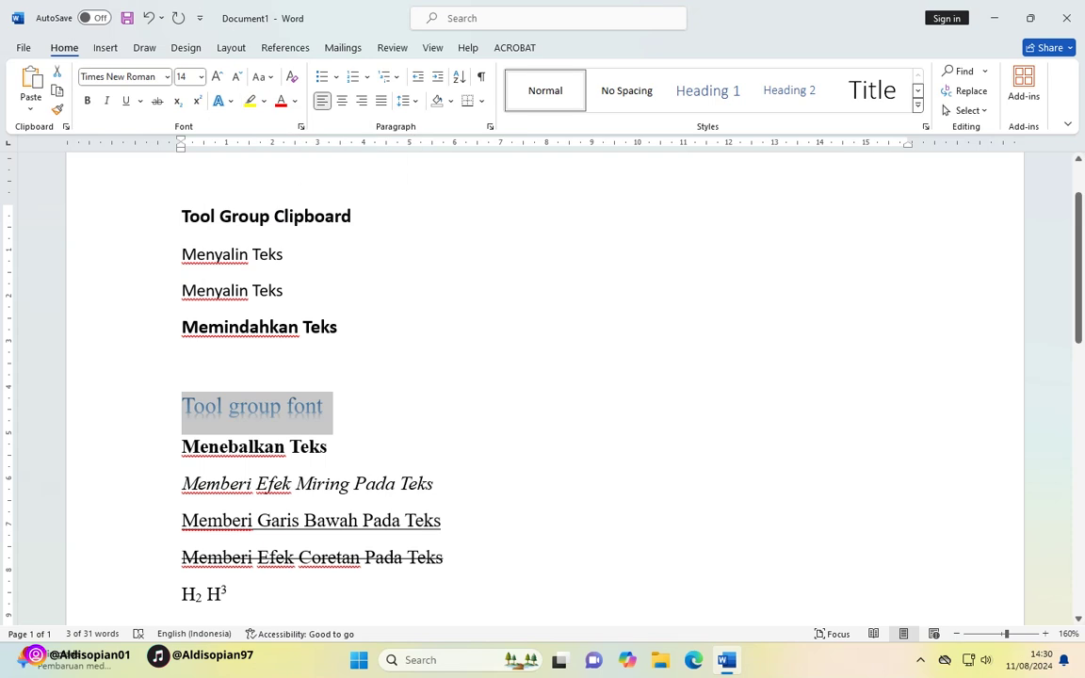
pyautogui.click(183, 406)
pyautogui.moveTo(183, 407); pyautogui.dragTo(322, 407)
# Highlight the word "Menebalkan" in yellow.
pyautogui.click(239, 446)
pyautogui.moveTo(182, 447); pyautogui.dragTo(285, 446)
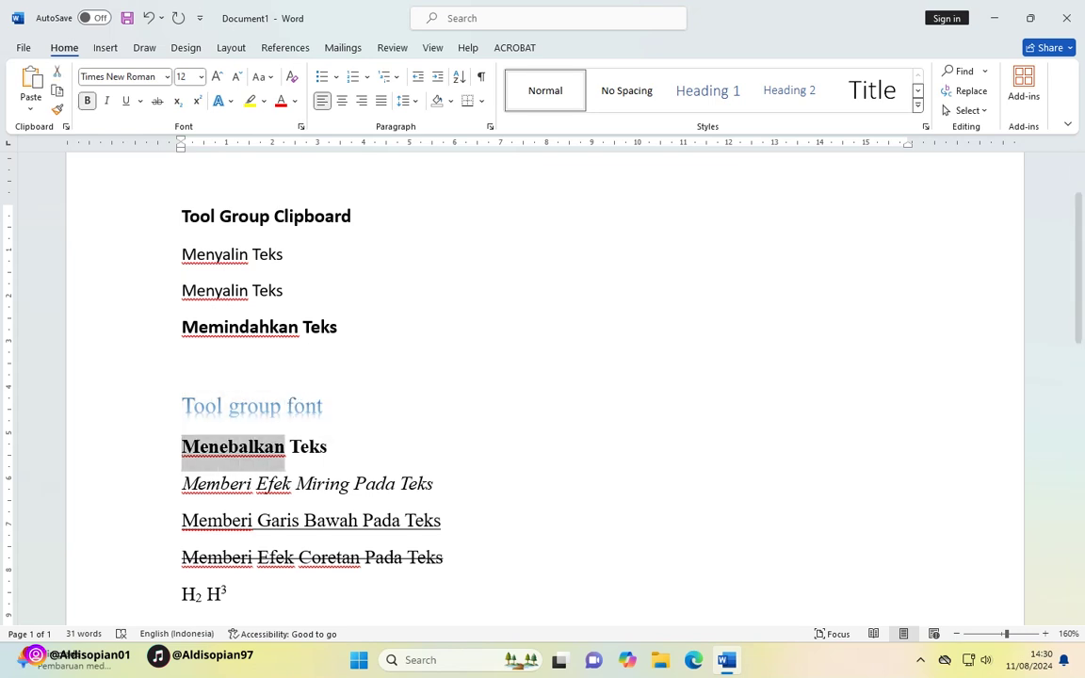
pyautogui.click(263, 101)
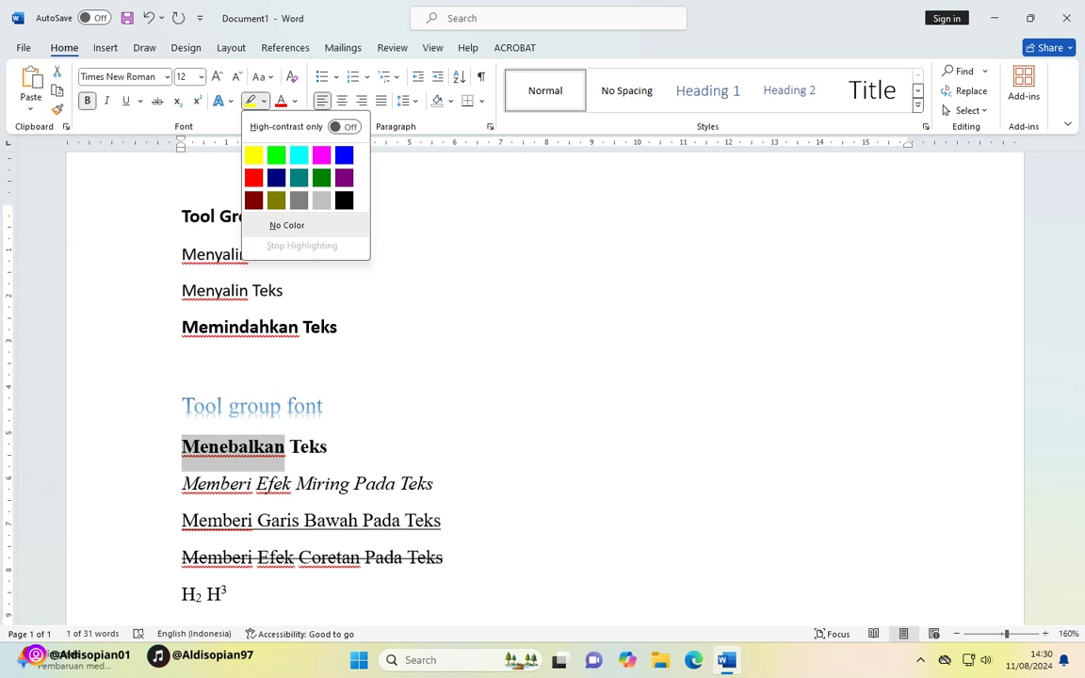
pyautogui.click(253, 154)
pyautogui.click(327, 446)
pyautogui.moveTo(326, 447); pyautogui.dragTo(179, 447)
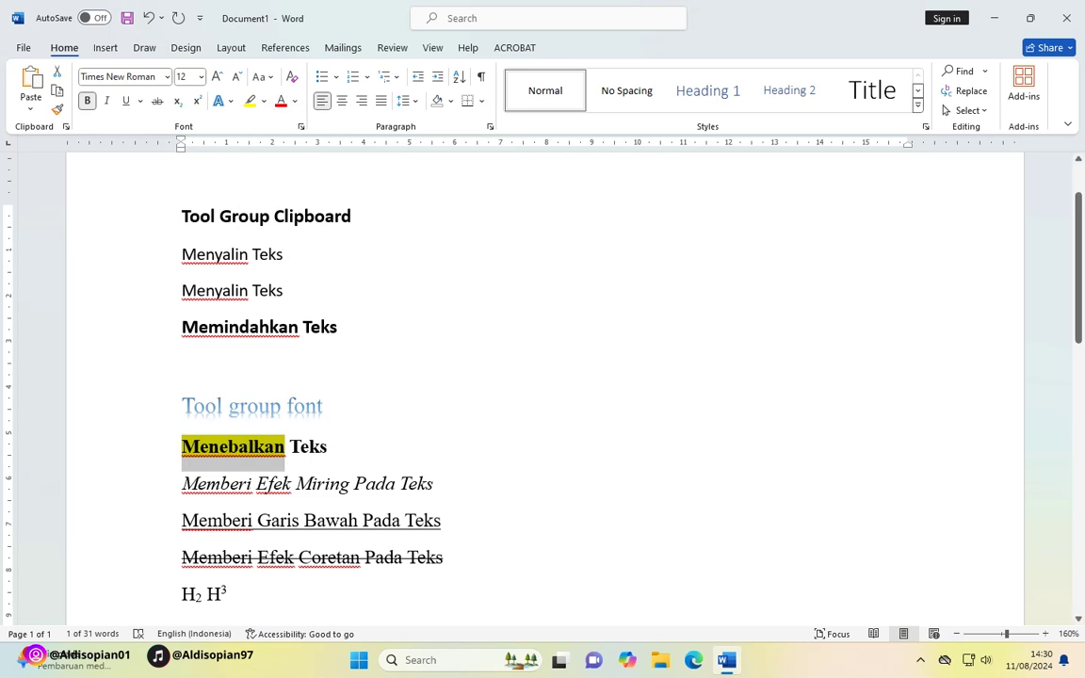
pyautogui.click(389, 483)
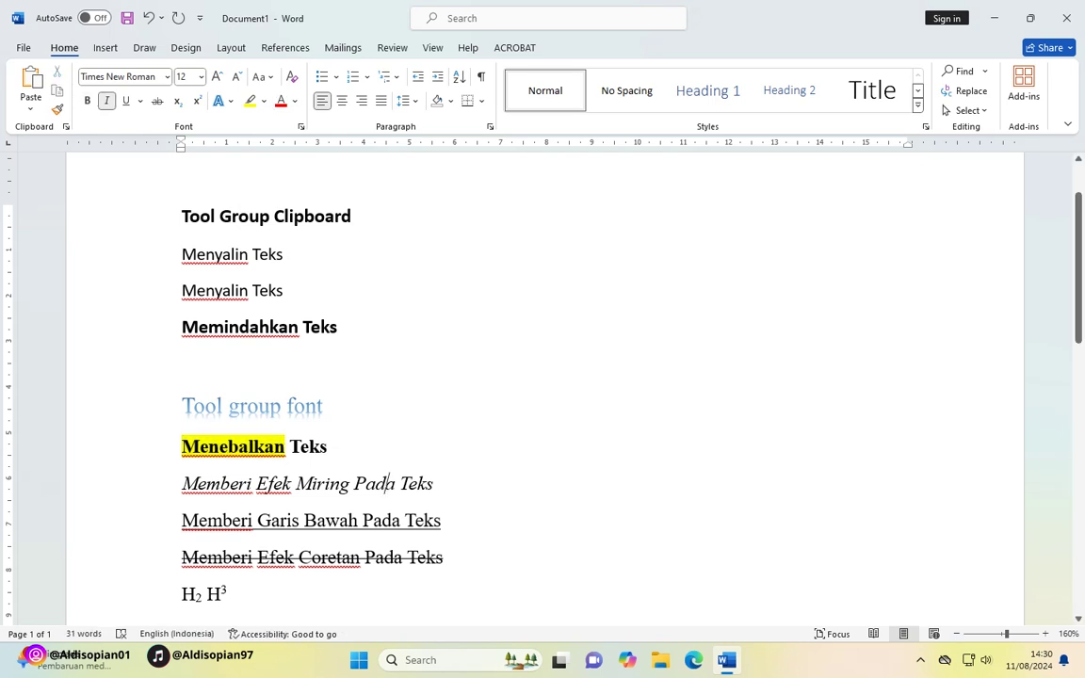
# Set the font color to red from the "Memberi Efek Miring Pada Teks" line through the H2 H3 line.
pyautogui.scroll(-1, 544, 386)
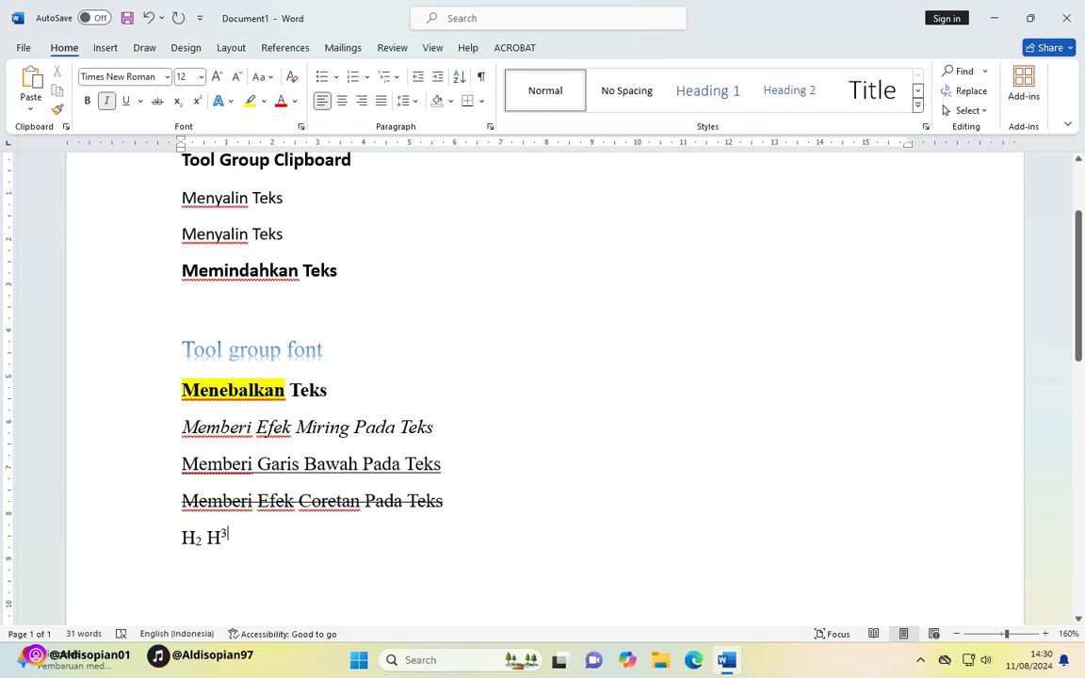
pyautogui.moveTo(230, 542); pyautogui.dragTo(182, 426)
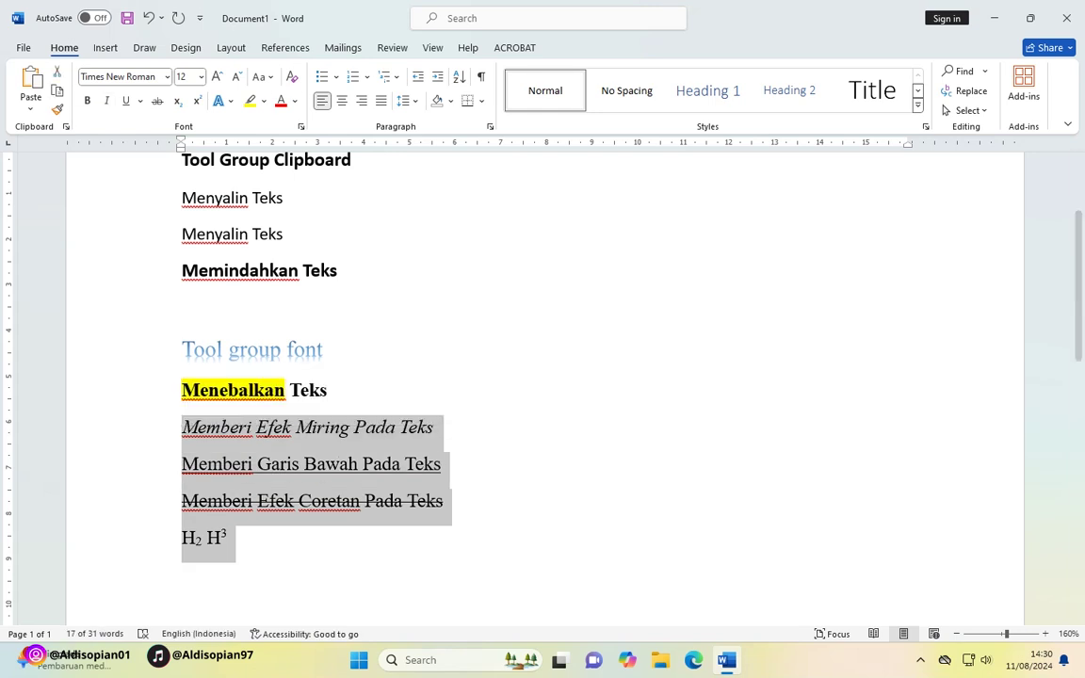
pyautogui.click(295, 101)
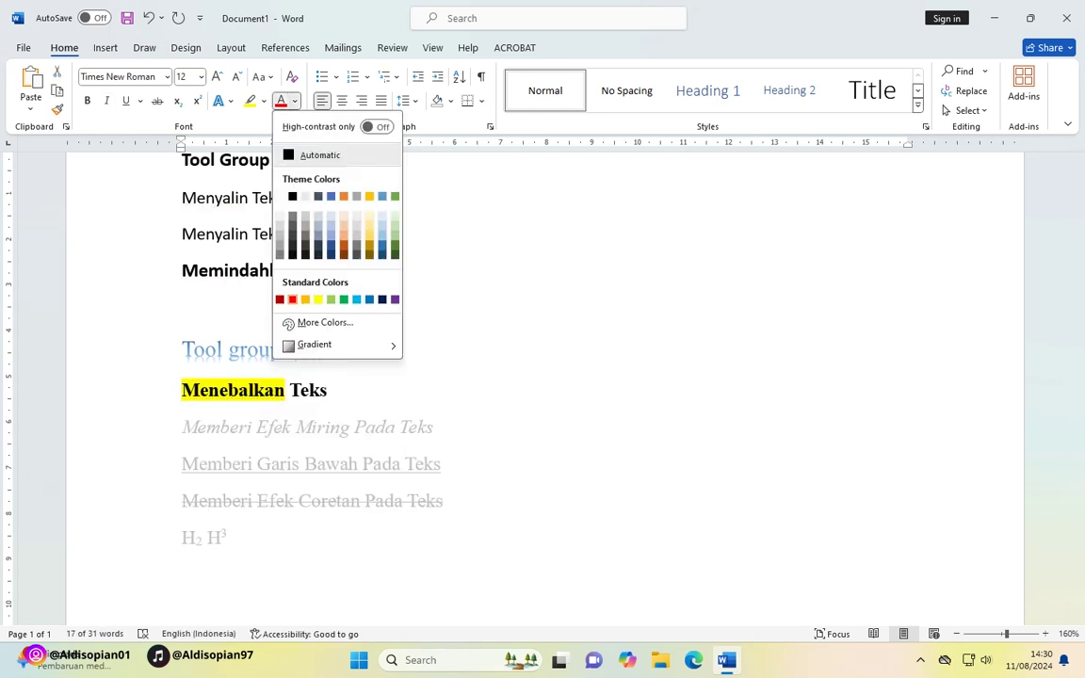
pyautogui.click(292, 299)
pyautogui.click(362, 463)
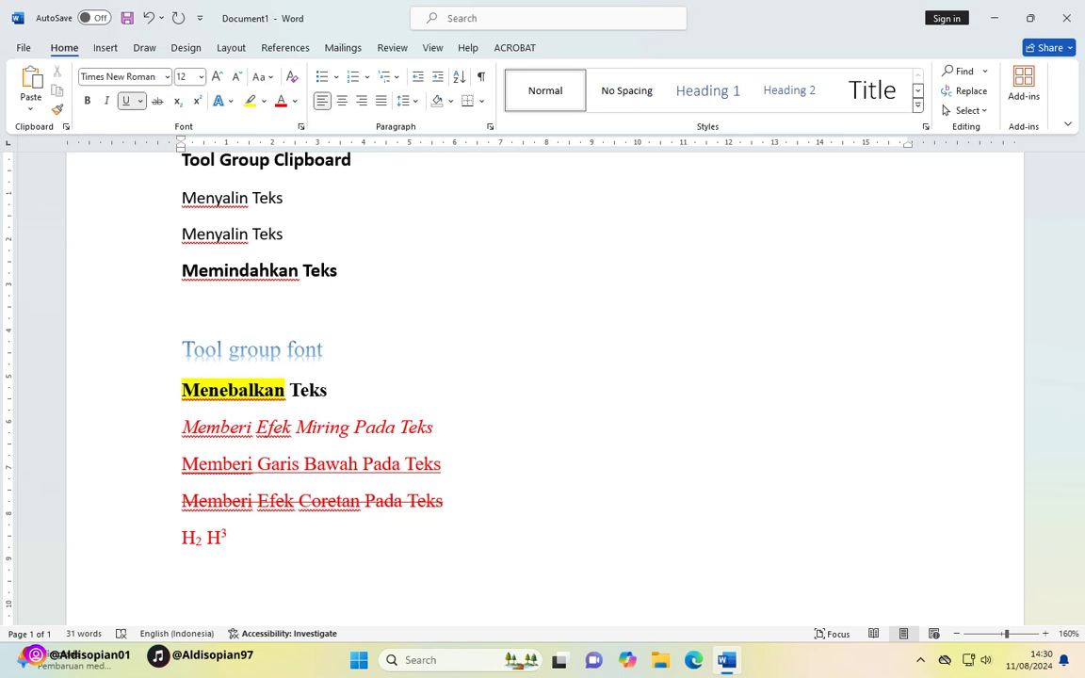
pyautogui.click(361, 463)
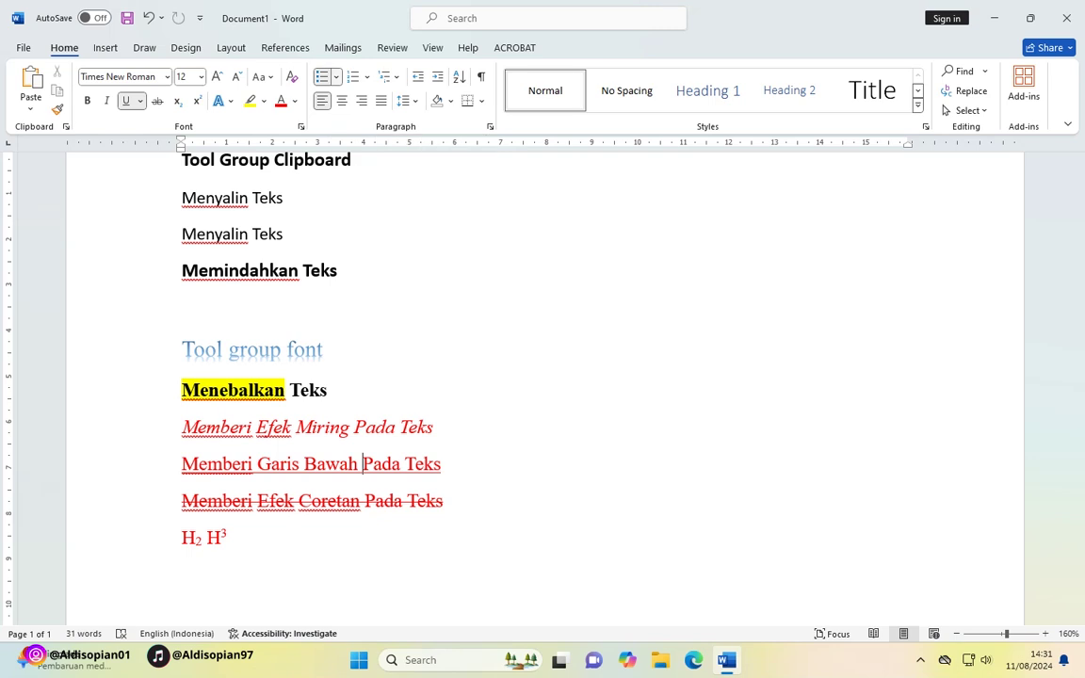
pyautogui.click(336, 76)
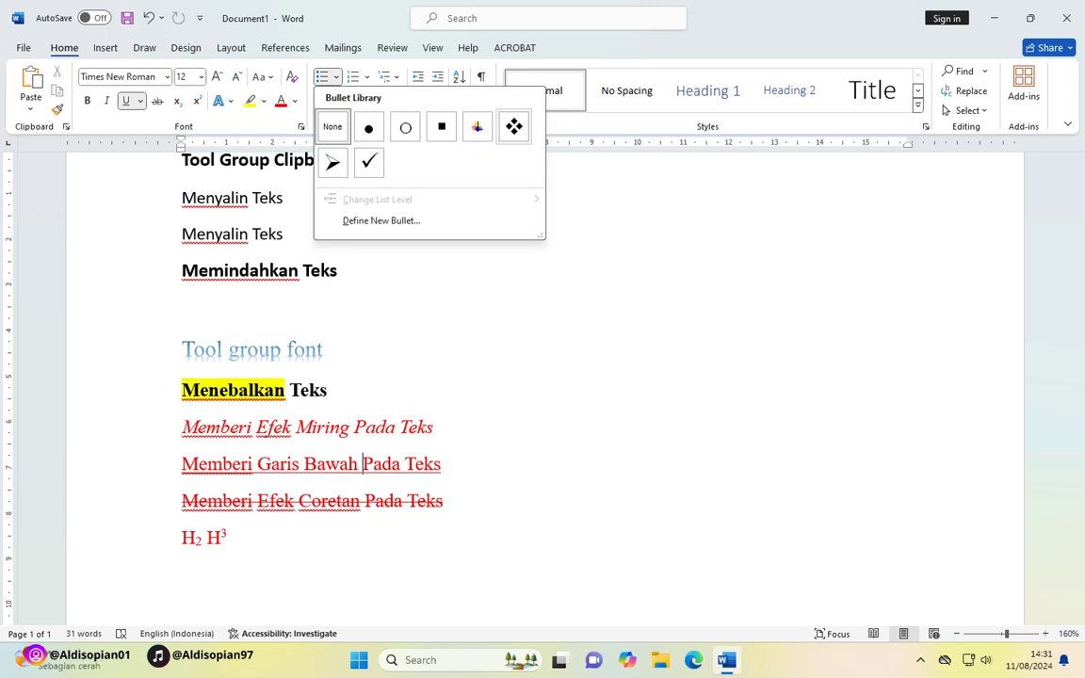
pyautogui.press('Escape')
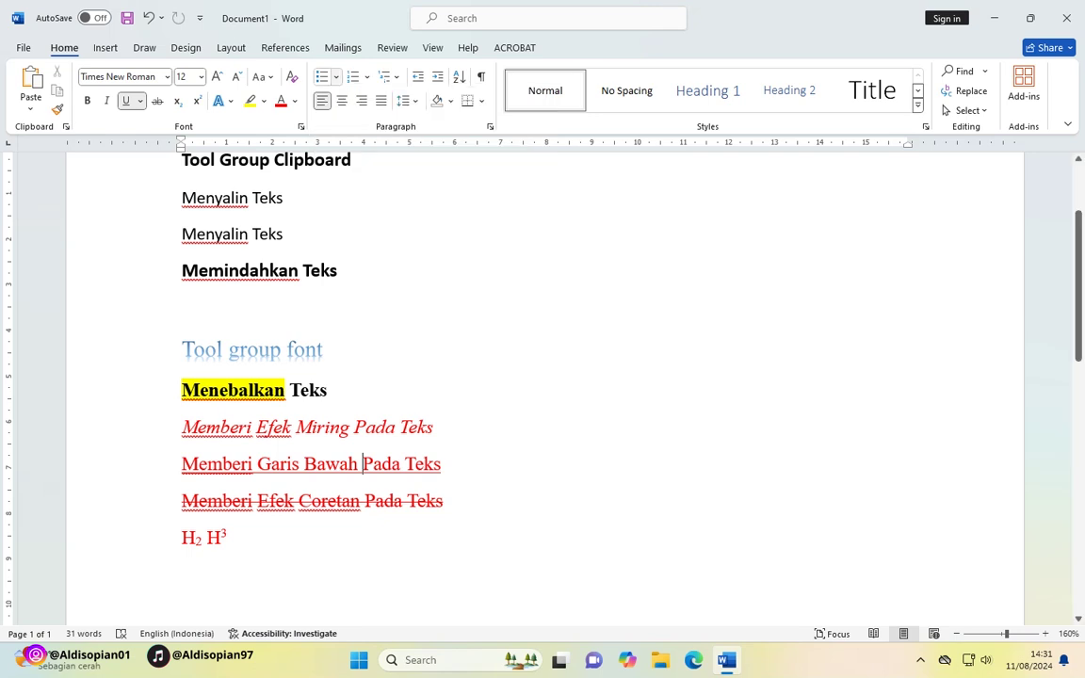
pyautogui.click(366, 77)
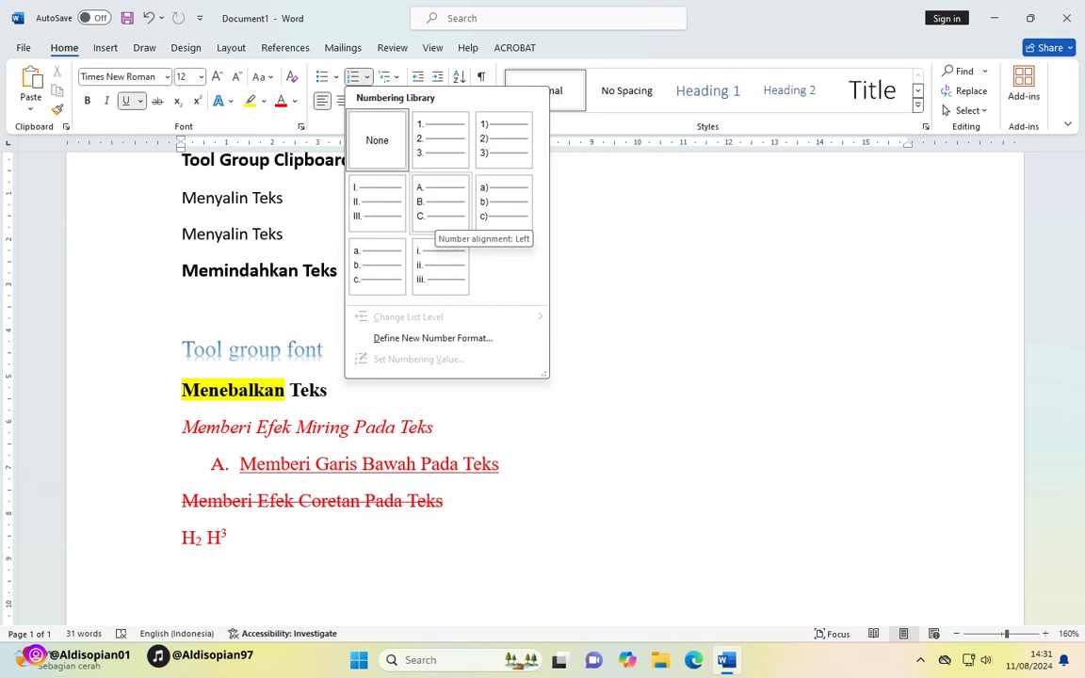
pyautogui.click(389, 77)
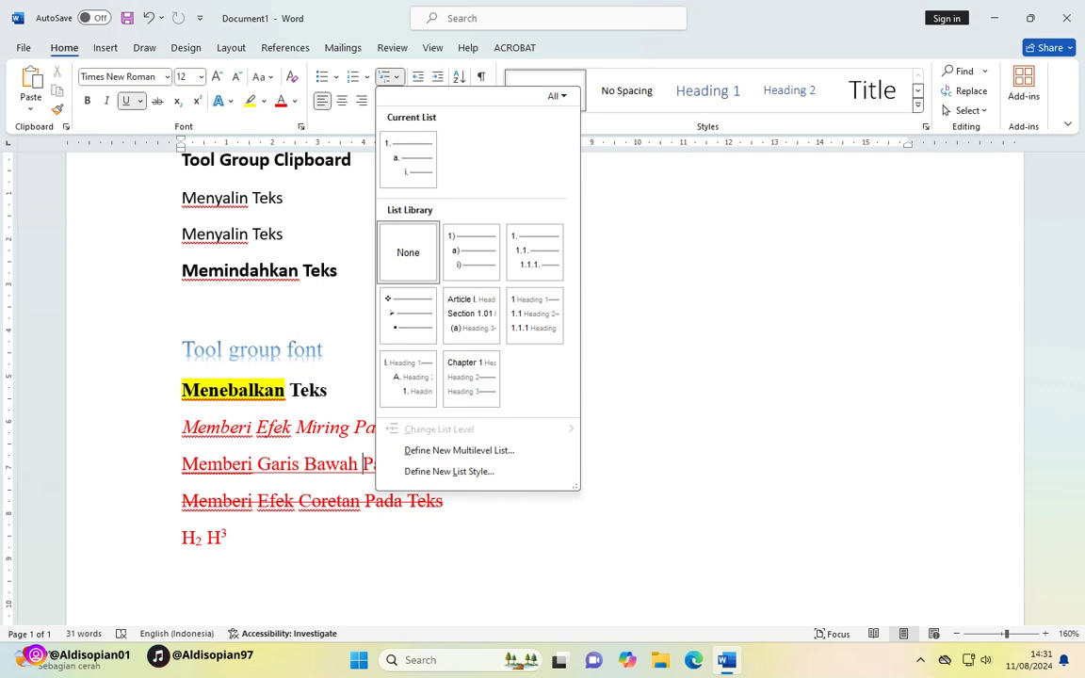
pyautogui.press('Escape')
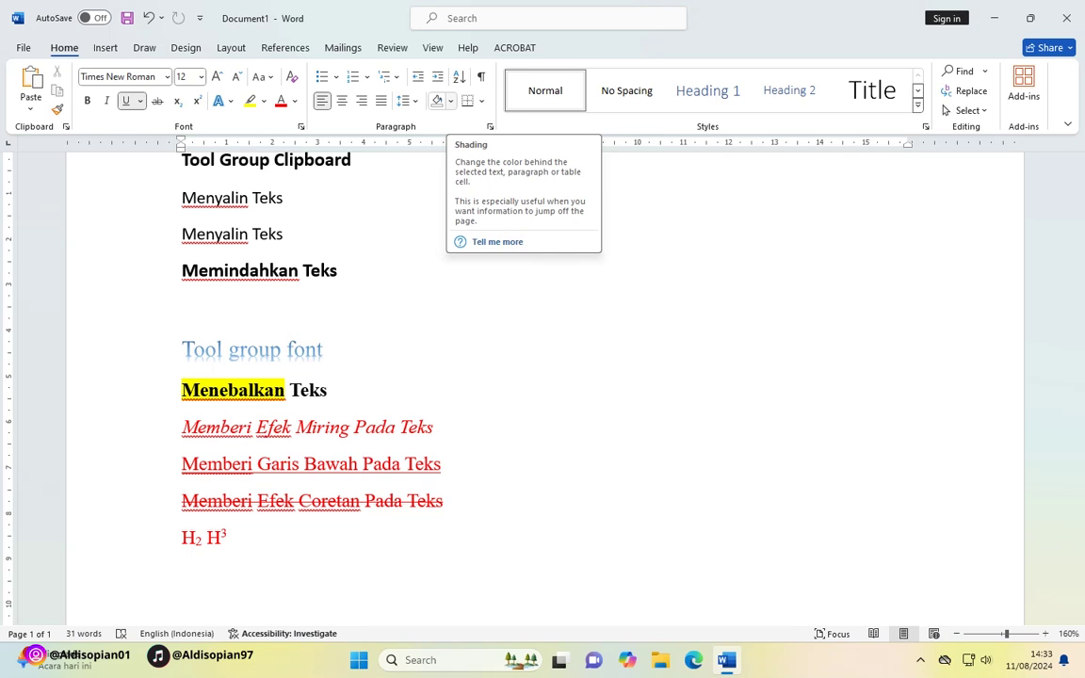
# Add the line "Tool Group Paragraph" below the H2 H3 line, in normal rather than superscript text.
pyautogui.click(228, 390)
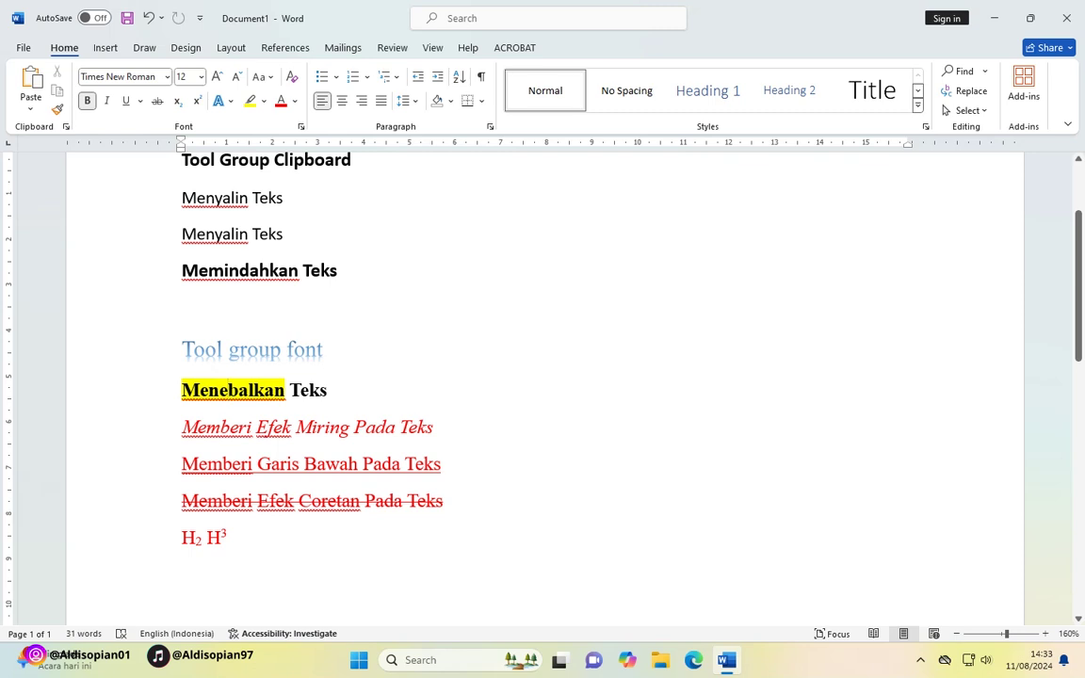
pyautogui.scroll(-10, 546, 377)
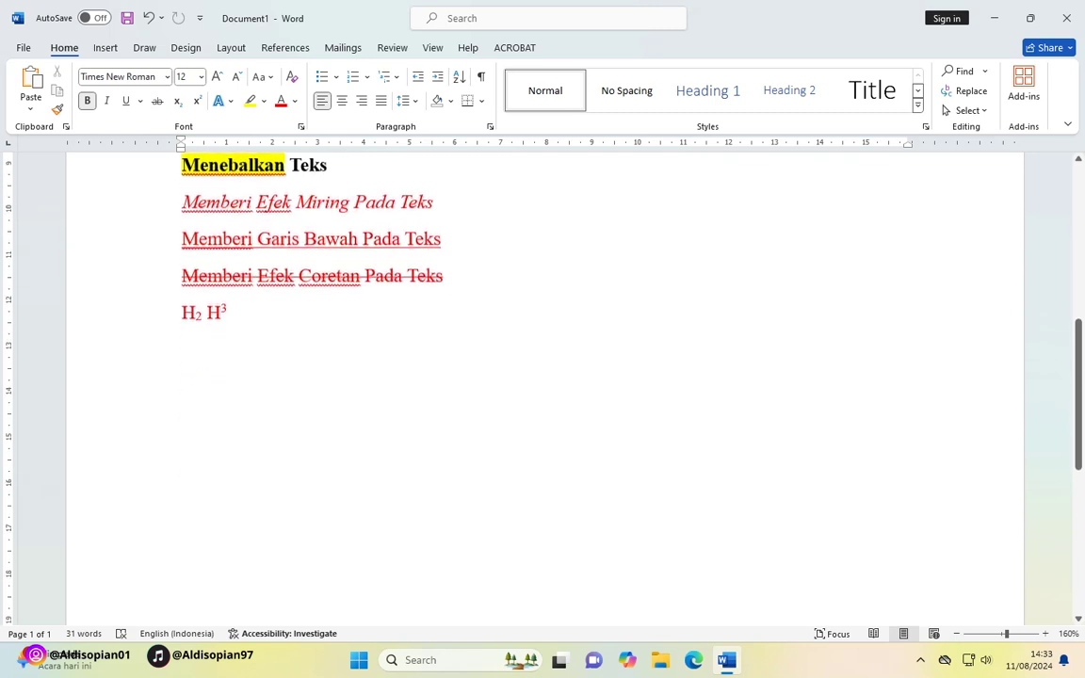
pyautogui.scroll(8, 546, 376)
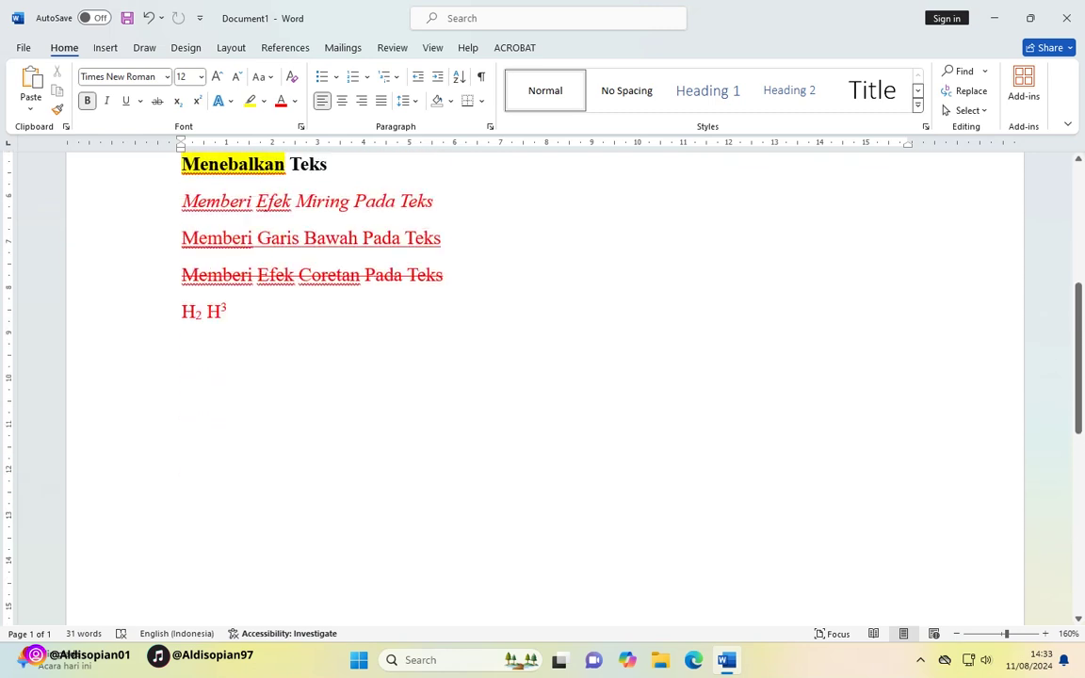
pyautogui.click(181, 380)
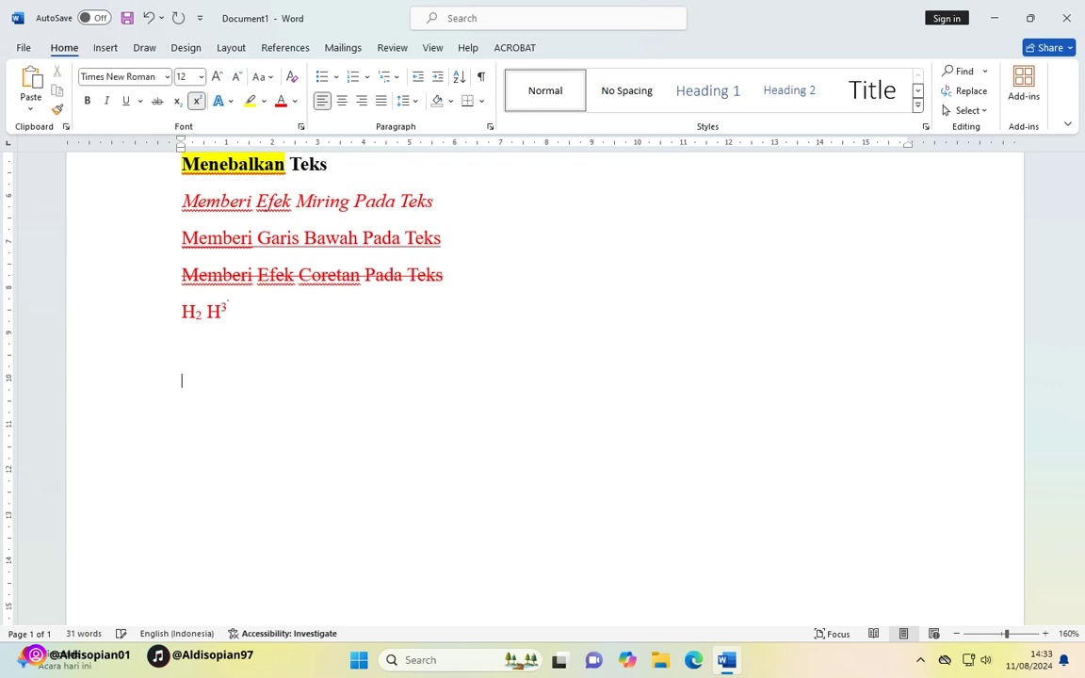
pyautogui.hotkey('ctrl', 'shift', '=')
pyautogui.write('T')
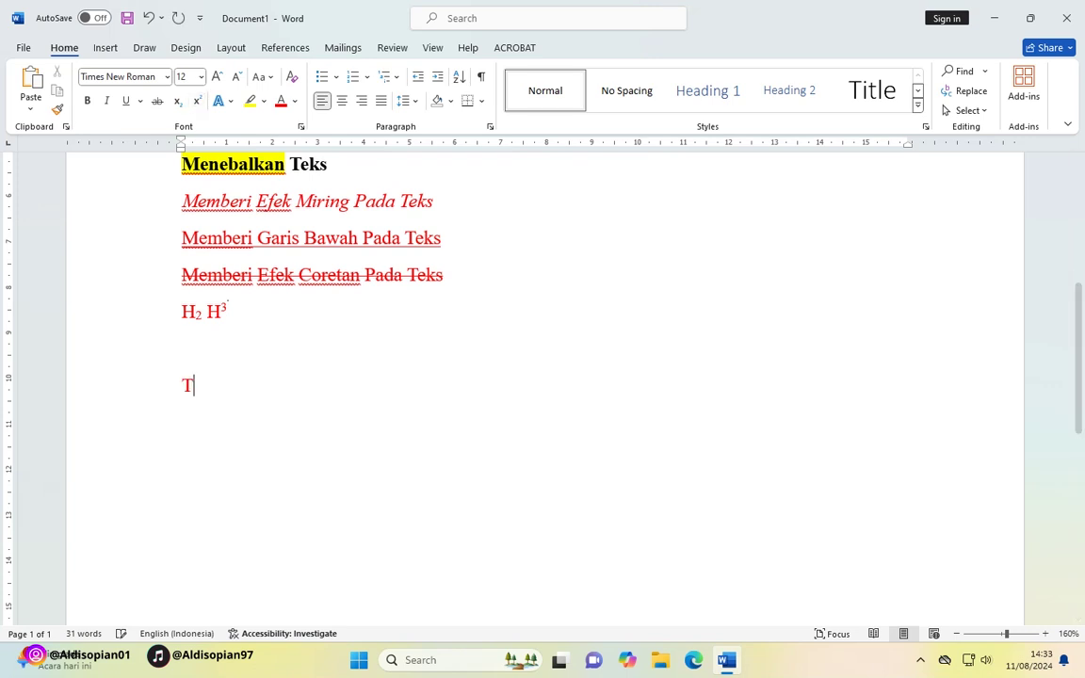
pyautogui.write('ool G')
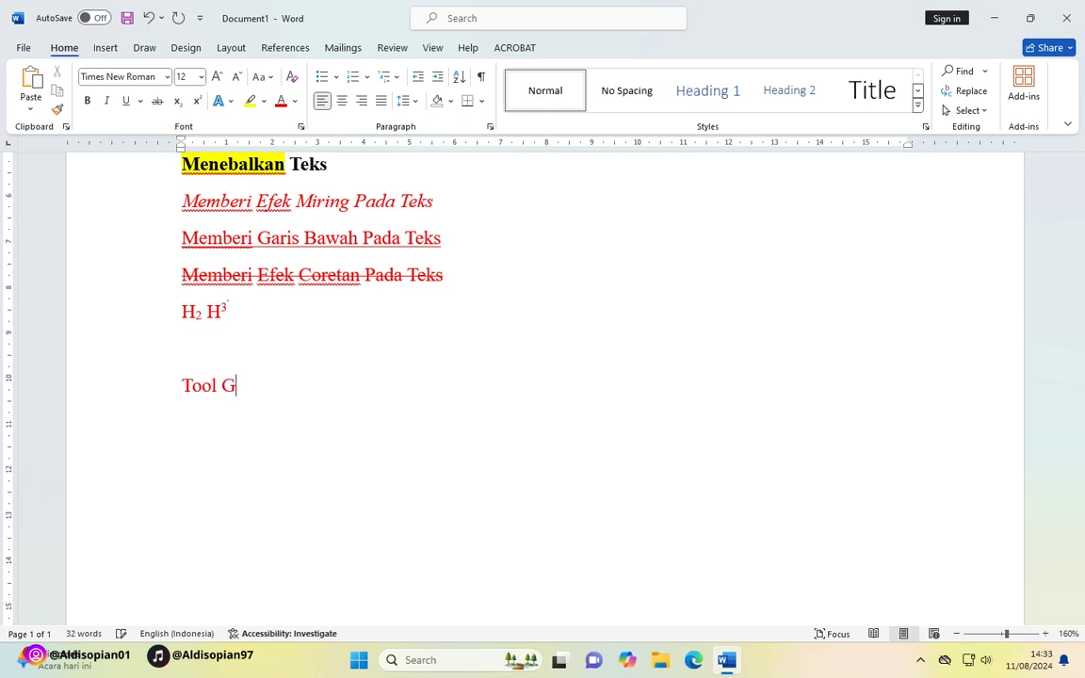
pyautogui.write('roup Par')
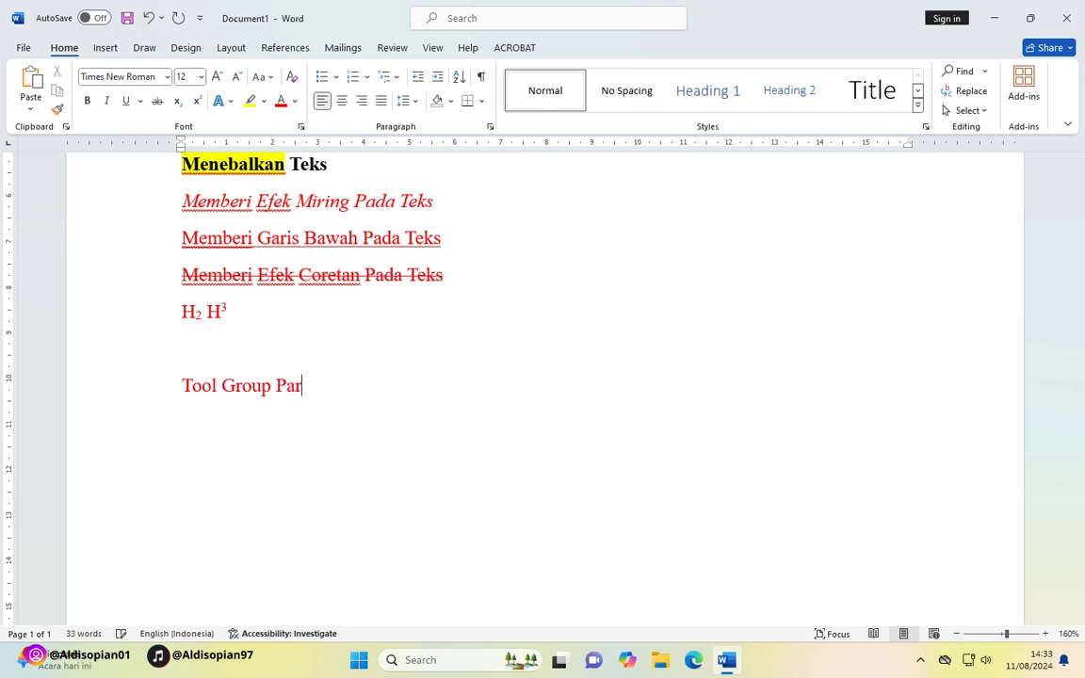
pyautogui.write('agraph')
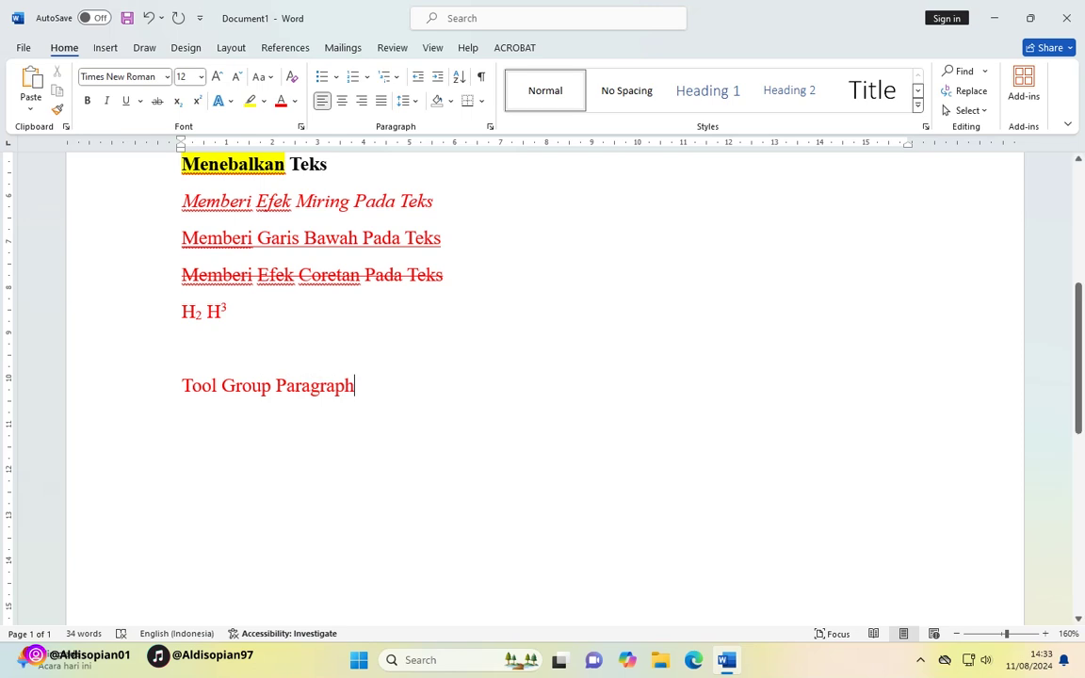
# Set the font color of the "Tool Group Paragraph" line to black.
pyautogui.hotkey('ctrl', 'shift', 'Left')
pyautogui.tripleClick(236, 385)
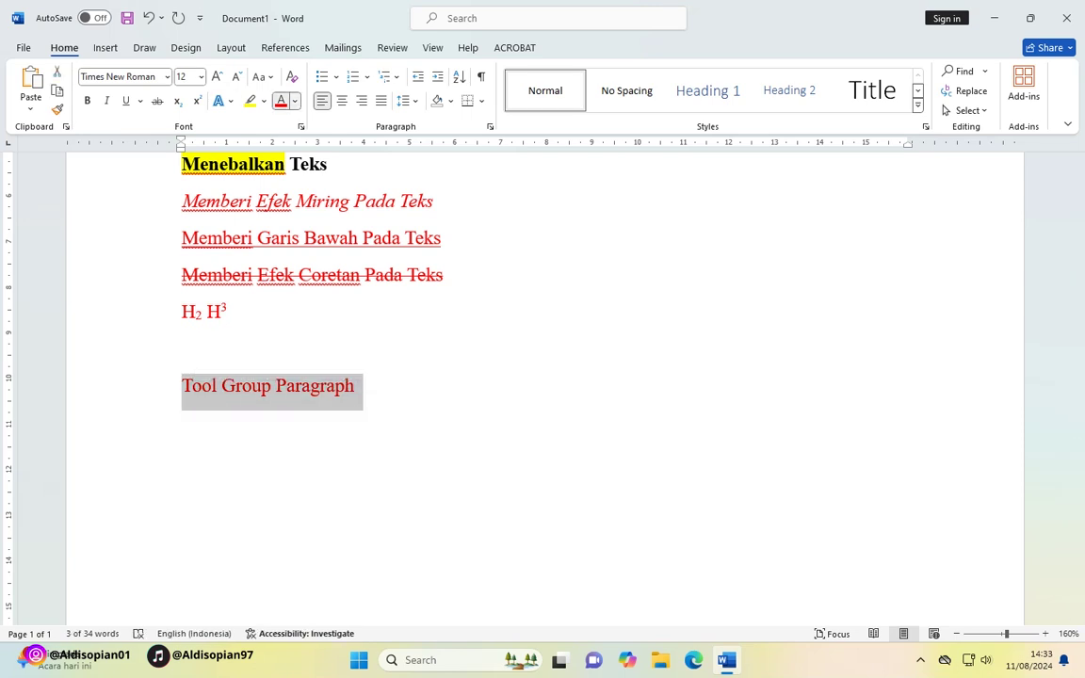
pyautogui.click(294, 101)
pyautogui.click(319, 155)
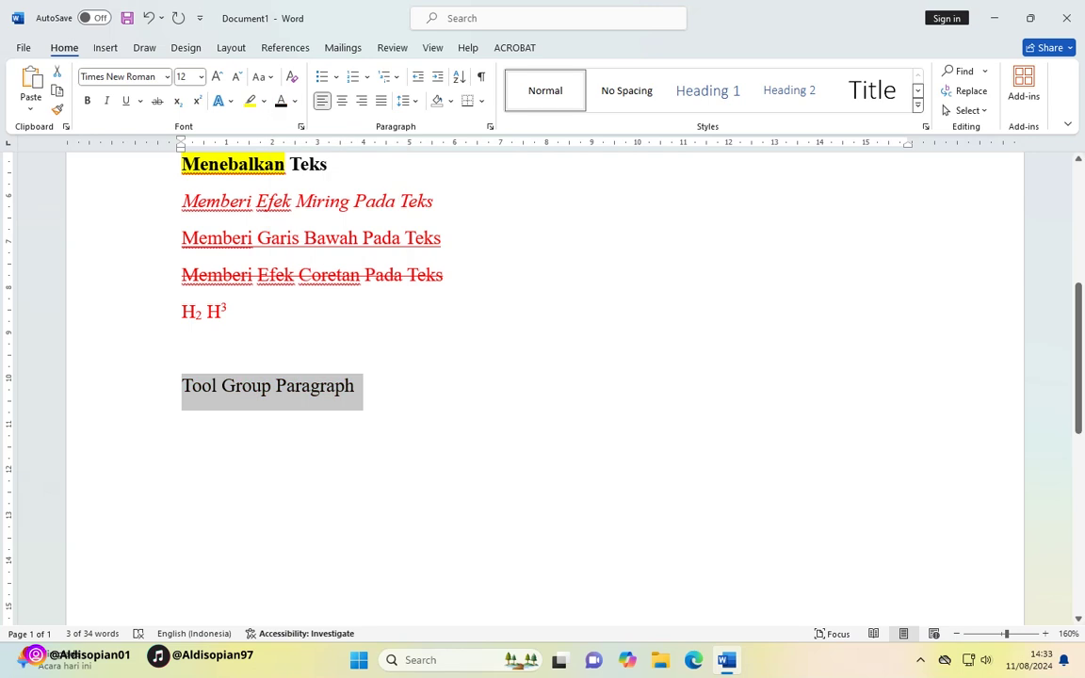
# Below "Tool Group Paragraph", enter "Nama Buah :" followed by Apel, Melon and Semangka on separate lines.
pyautogui.click(355, 385)
pyautogui.press('Return')
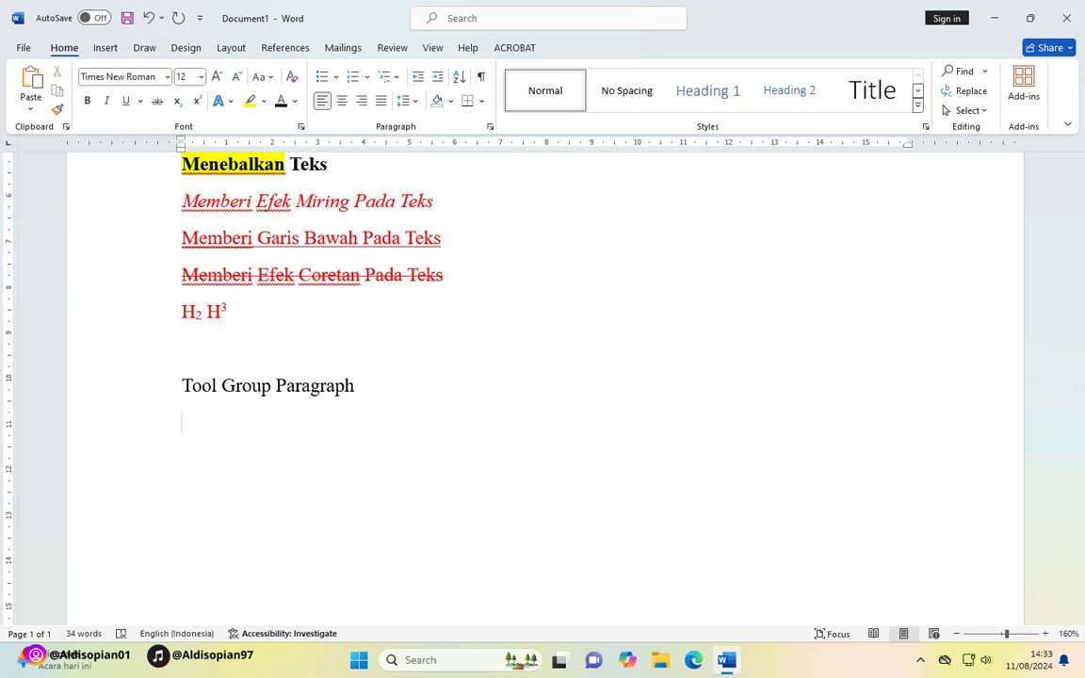
pyautogui.write('Nama Buah')
pyautogui.press('Return')
pyautogui.press('BackSpace')
pyautogui.press('BackSpace')
pyautogui.write(':')
pyautogui.press('Return')
pyautogui.write('Apel')
pyautogui.press('Return')
pyautogui.write('Melon')
pyautogui.press('Return')
pyautogui.write('S')
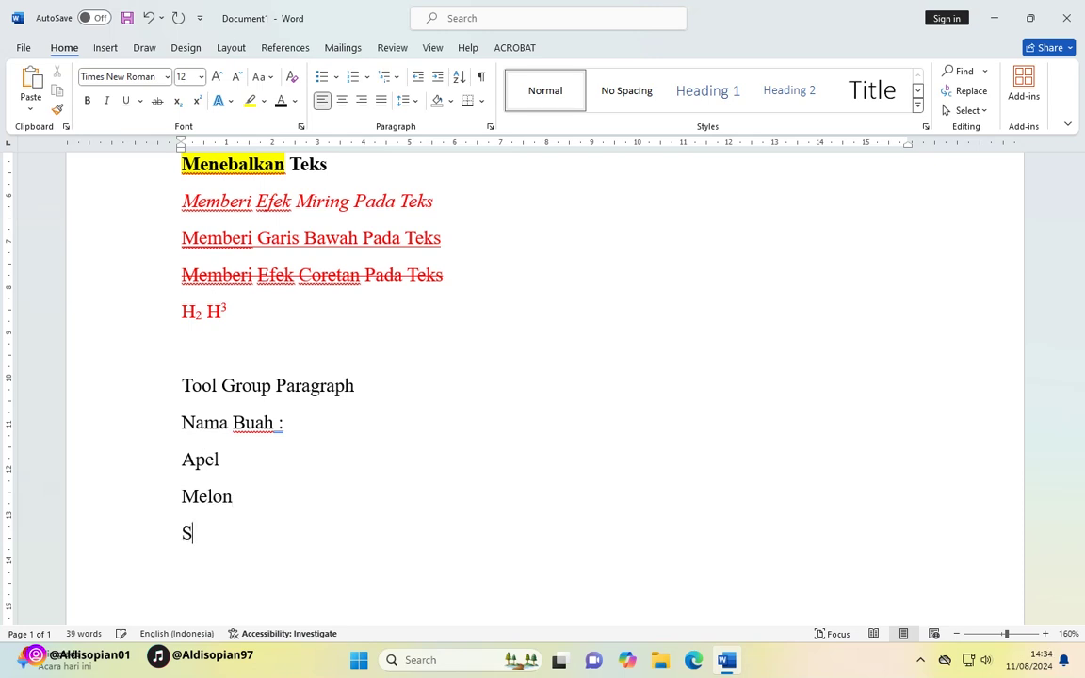
pyautogui.write('emangka')
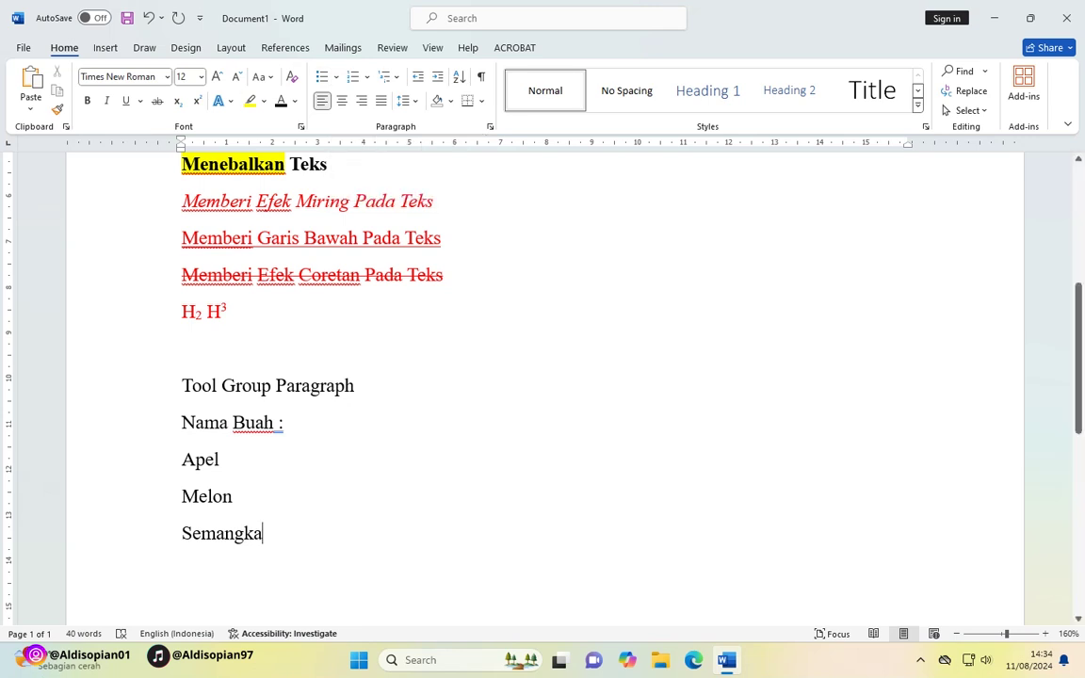
# Format the Apel, Melon and Semangka lines as a bulleted list with the multicolored picture bullet.
pyautogui.moveTo(182, 496); pyautogui.dragTo(182, 459)
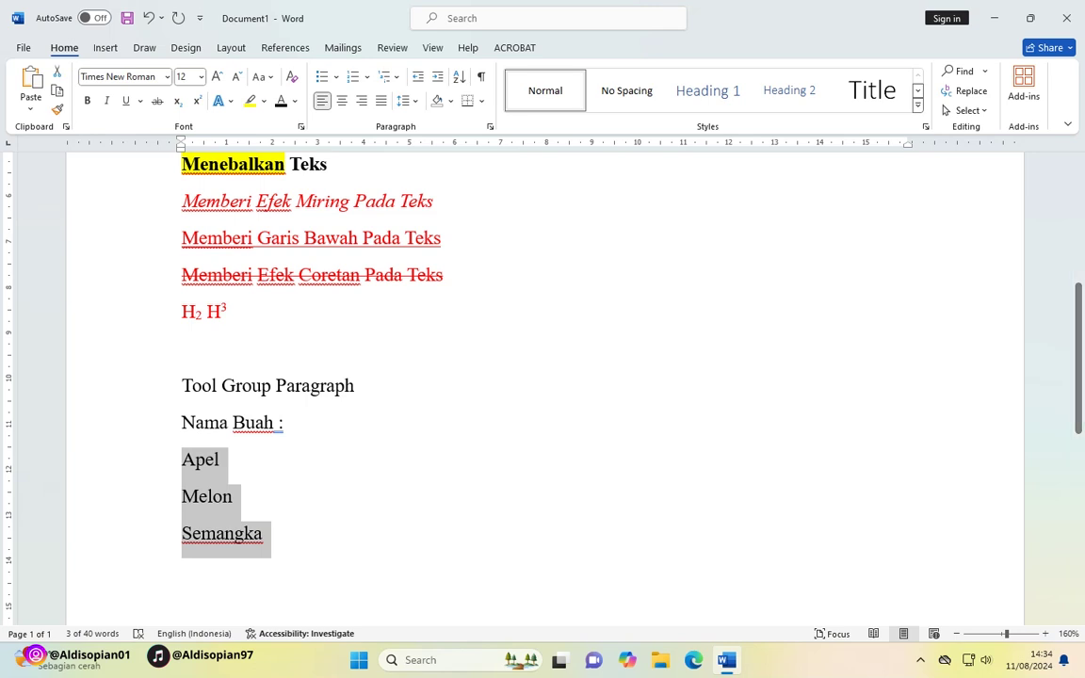
pyautogui.click(335, 76)
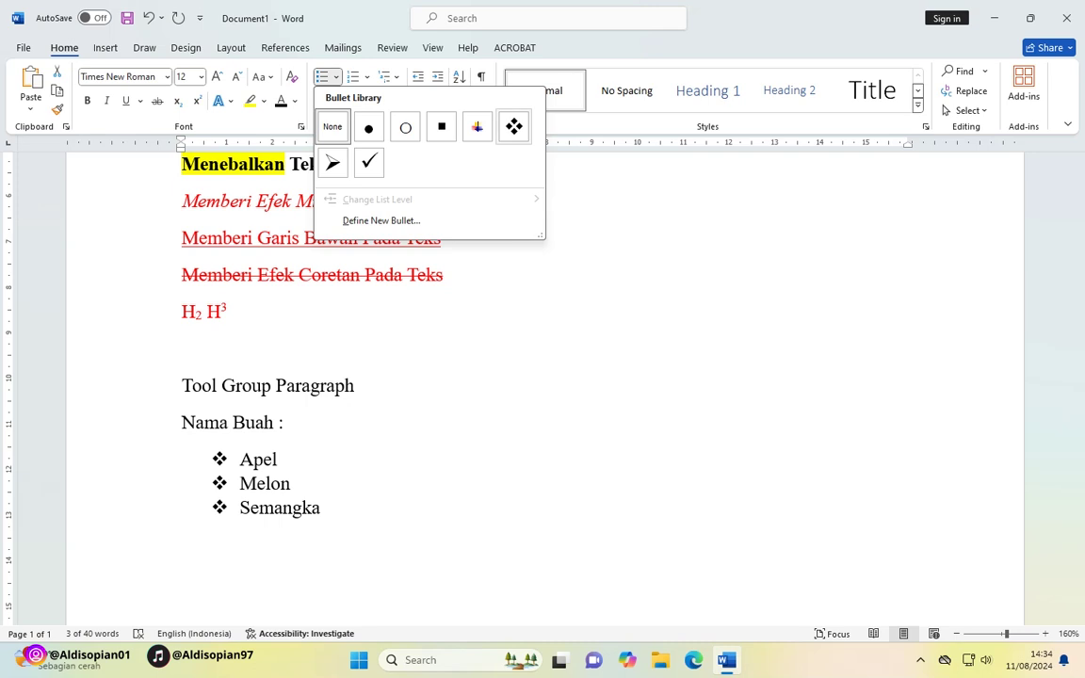
pyautogui.click(476, 126)
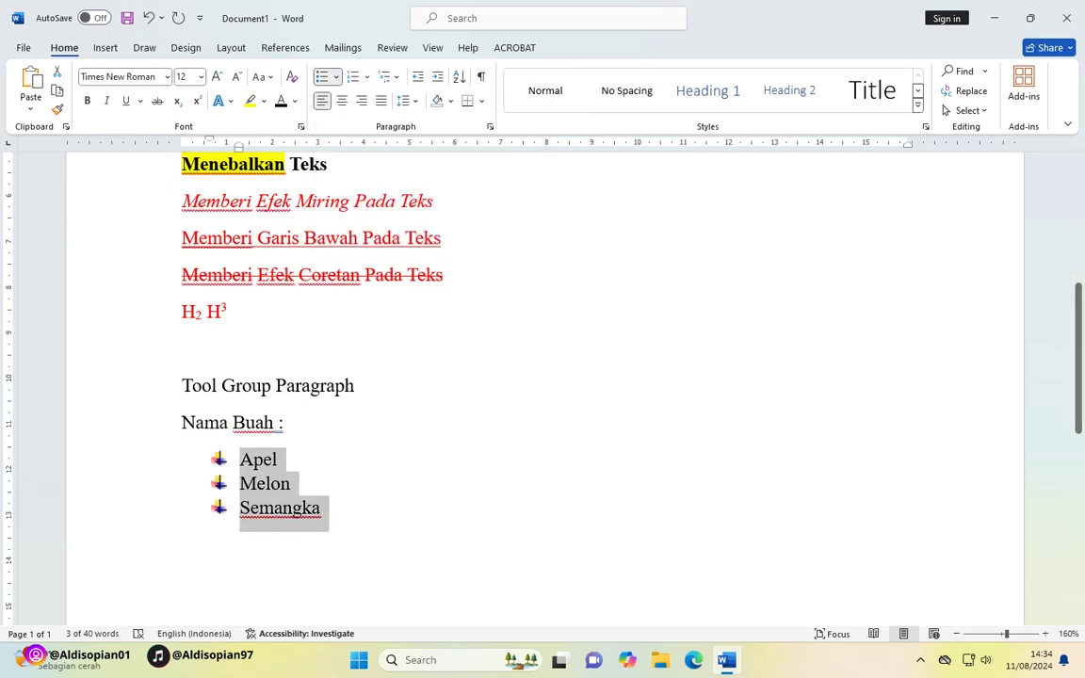
# Number the three fruit lines 1., 2., 3. and apply the 1., 1.1., 1.1.1. multilevel list format to them.
pyautogui.click(366, 77)
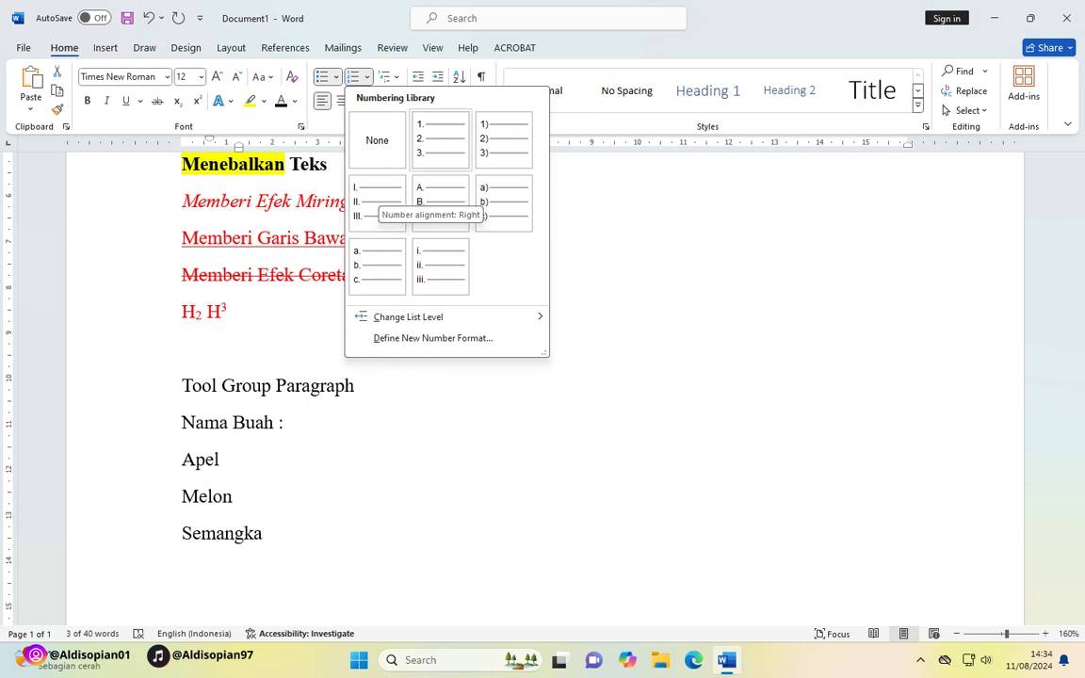
pyautogui.moveTo(239, 459); pyautogui.dragTo(325, 513)
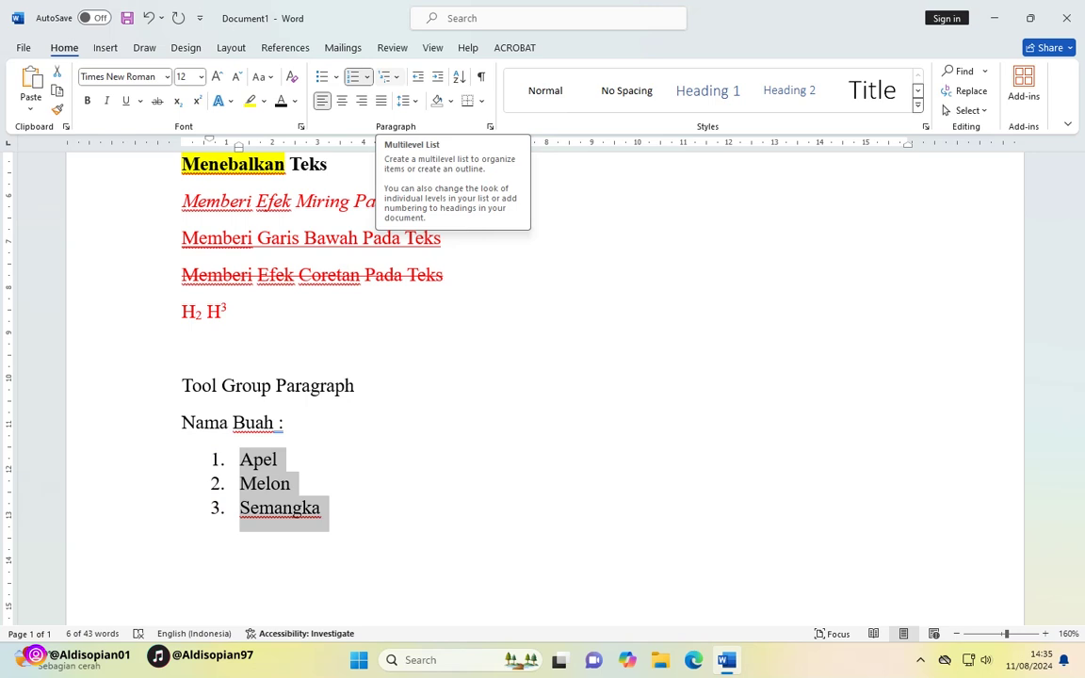
pyautogui.click(387, 76)
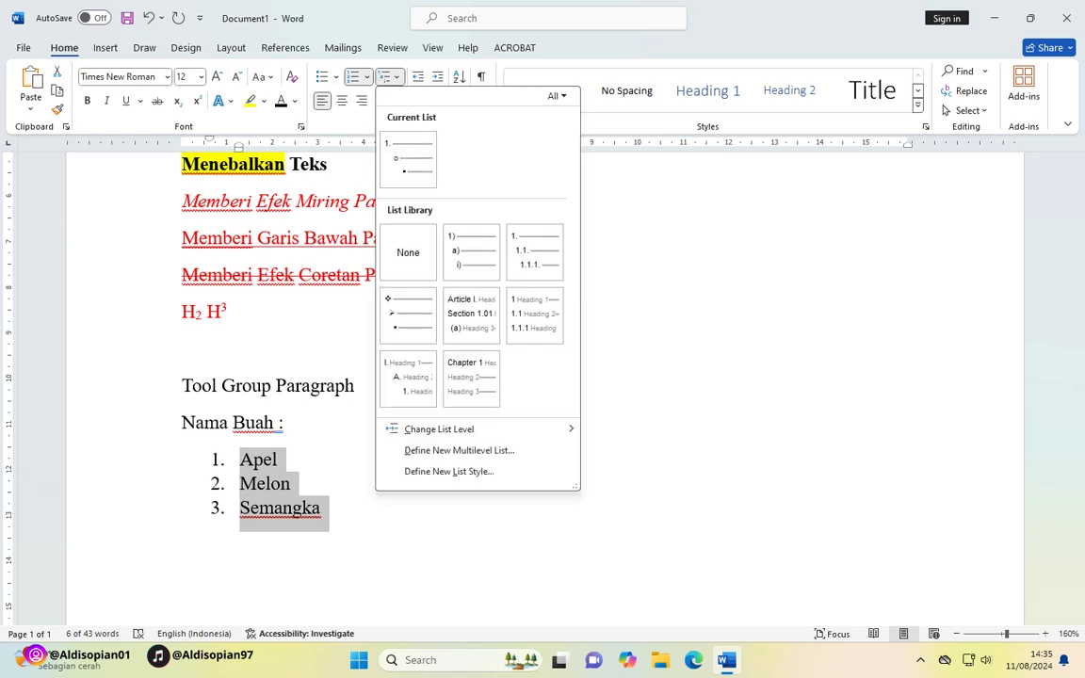
pyautogui.moveTo(534, 252)
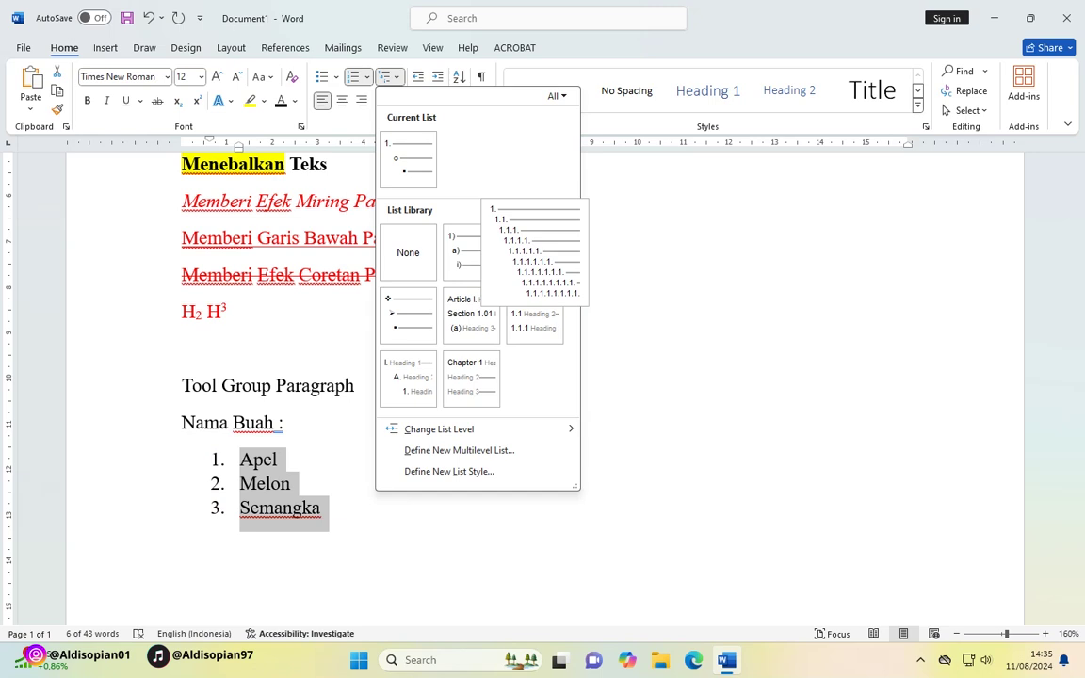
pyautogui.click(534, 252)
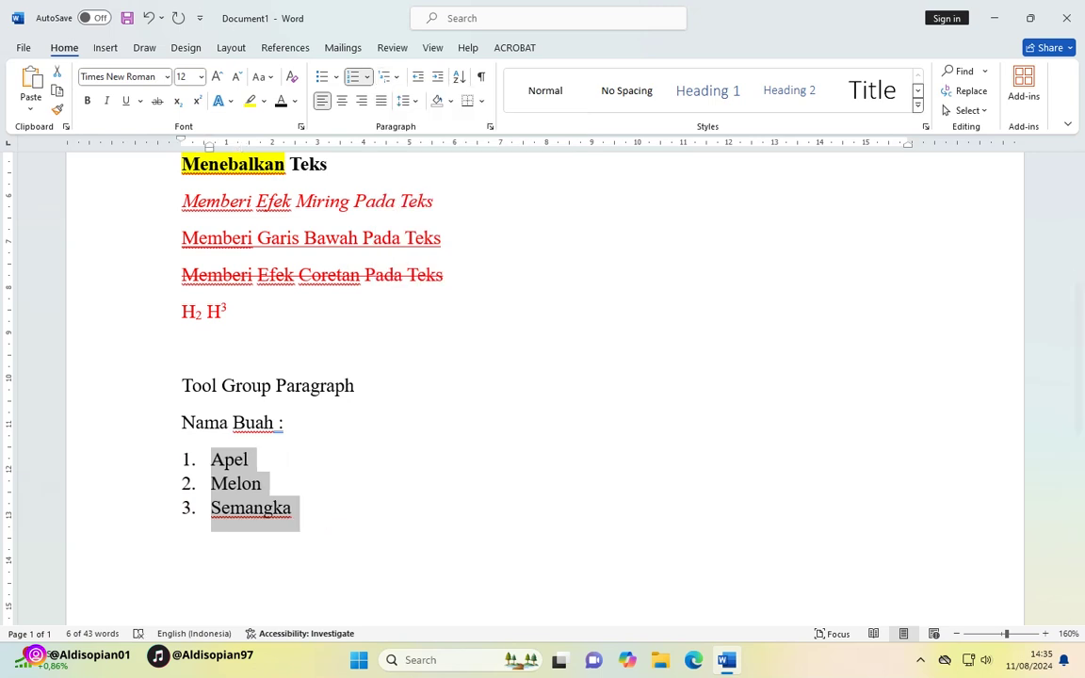
# Change the list level of the three fruit items to the second level, 1.1.
pyautogui.click(388, 76)
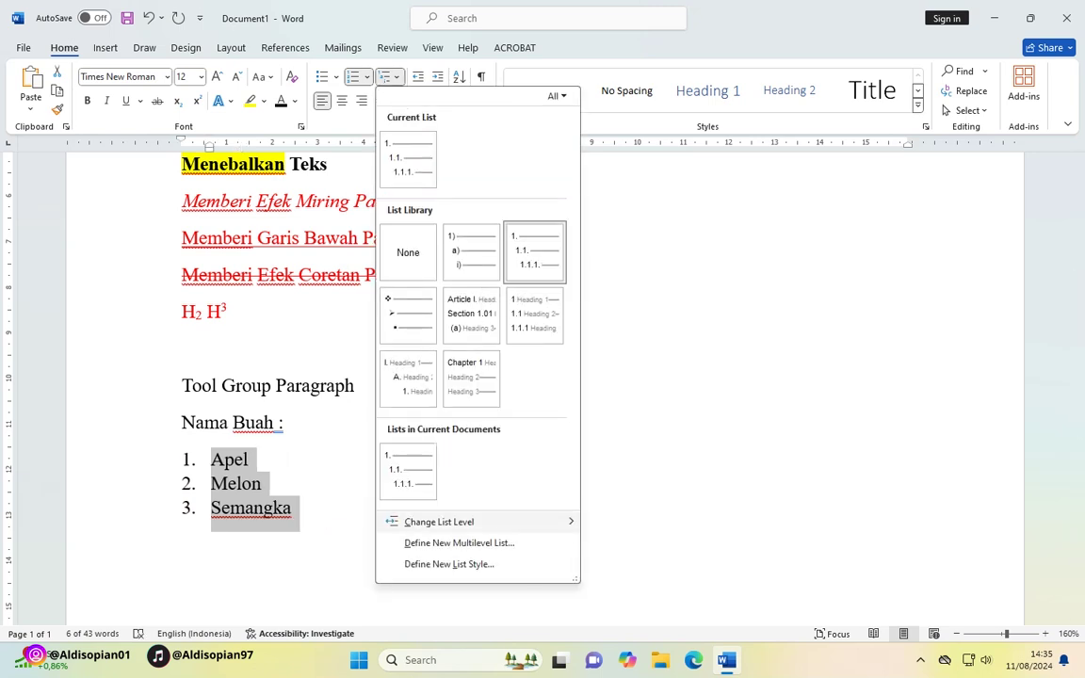
pyautogui.moveTo(490, 521)
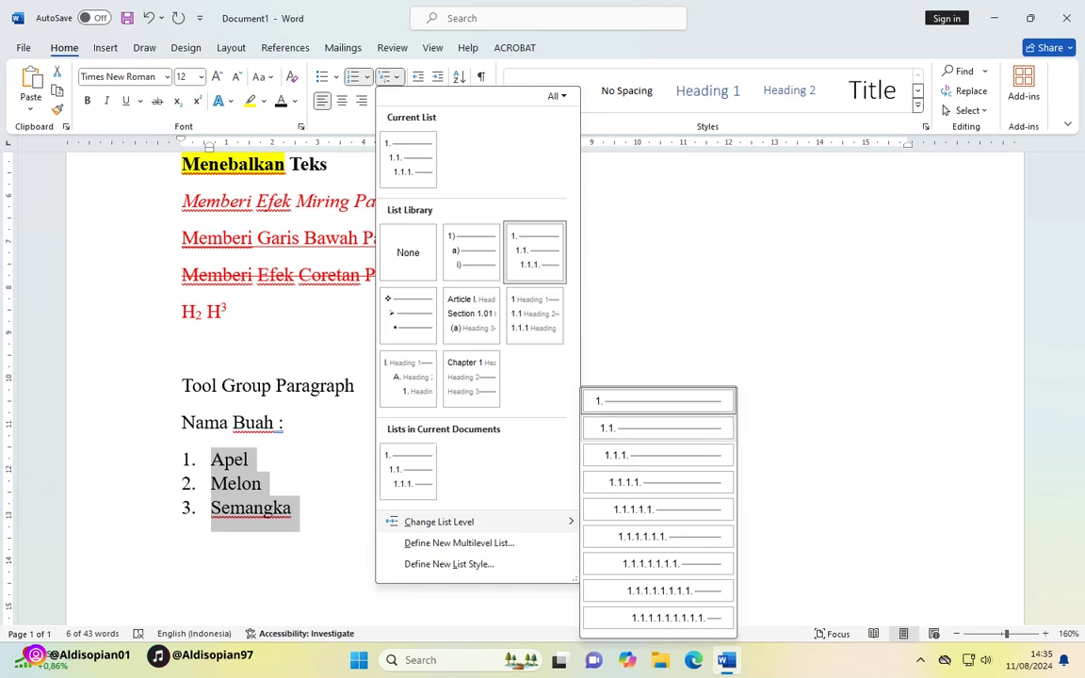
pyautogui.click(622, 427)
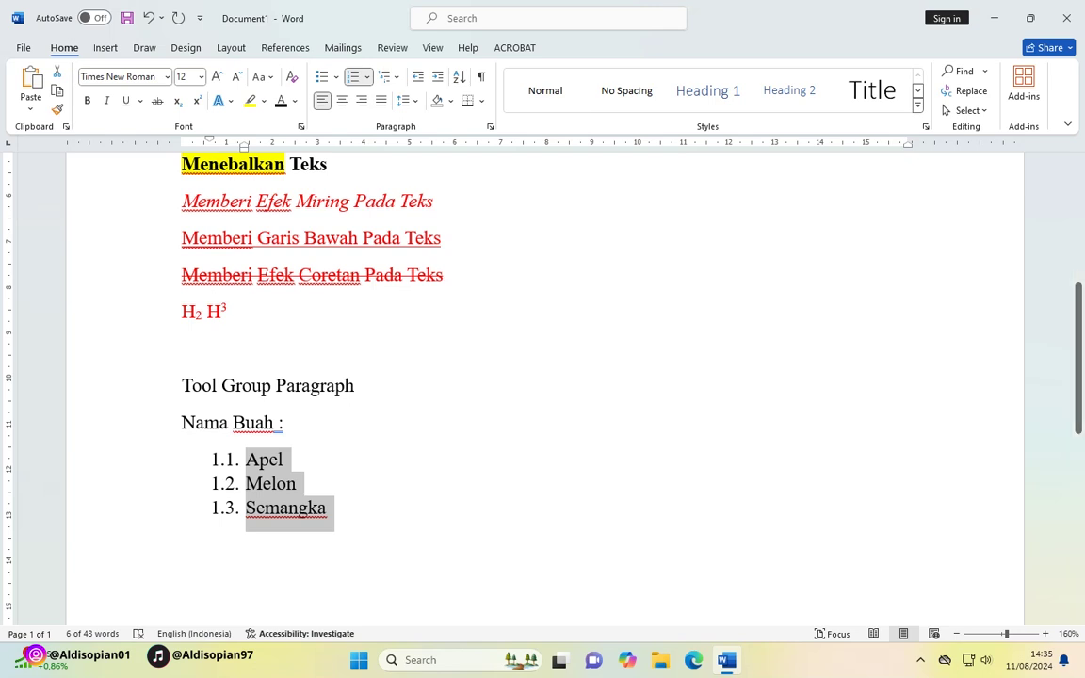
# Define a new multilevel list whose level 2 number format starts with 2, giving 2.1. for the fruit items.
pyautogui.click(395, 76)
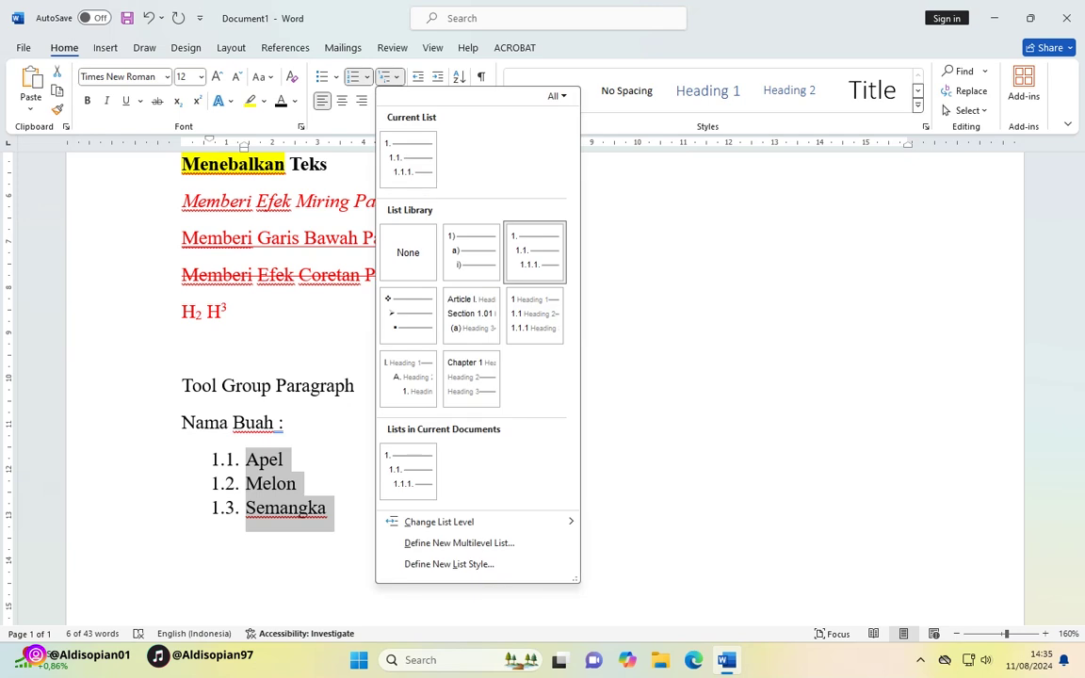
pyautogui.click(459, 542)
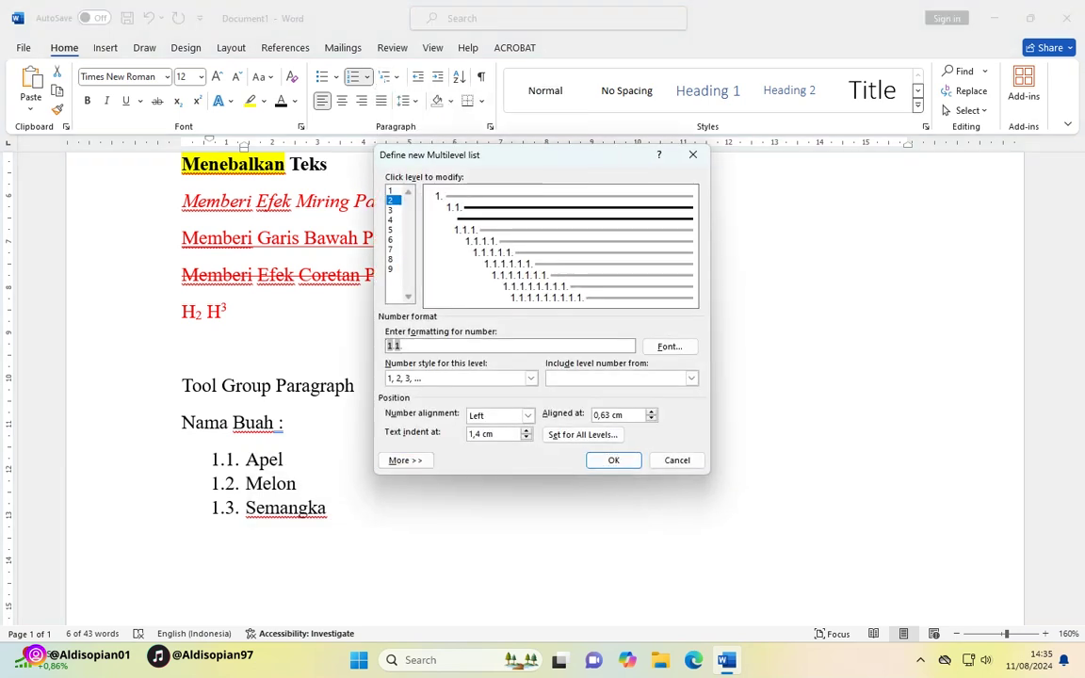
pyautogui.write('2')
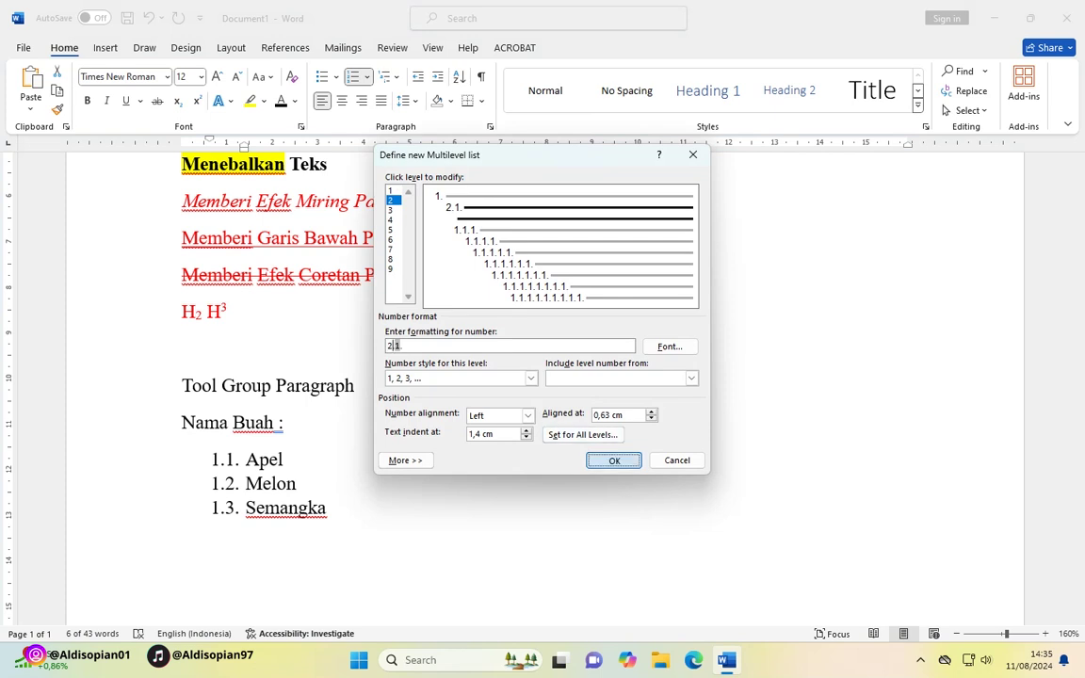
pyautogui.click(613, 460)
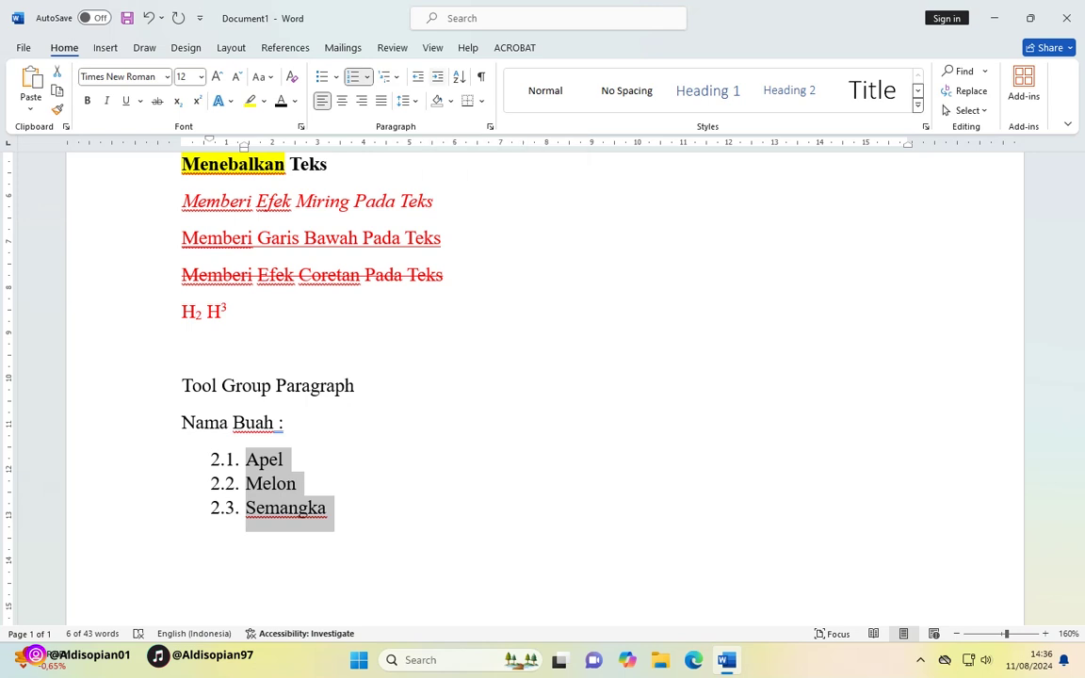
# Increase the indent of the fruit list by two levels, and decrease it by two levels again.
pyautogui.click(436, 76)
pyautogui.click(437, 76)
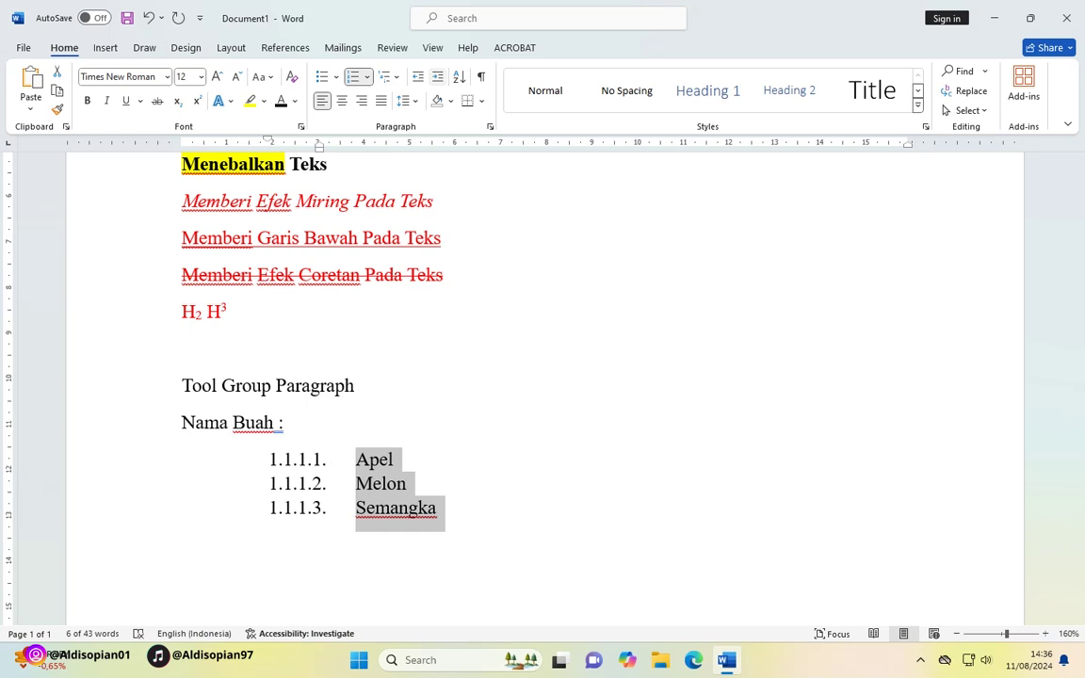
pyautogui.click(417, 77)
pyautogui.click(417, 76)
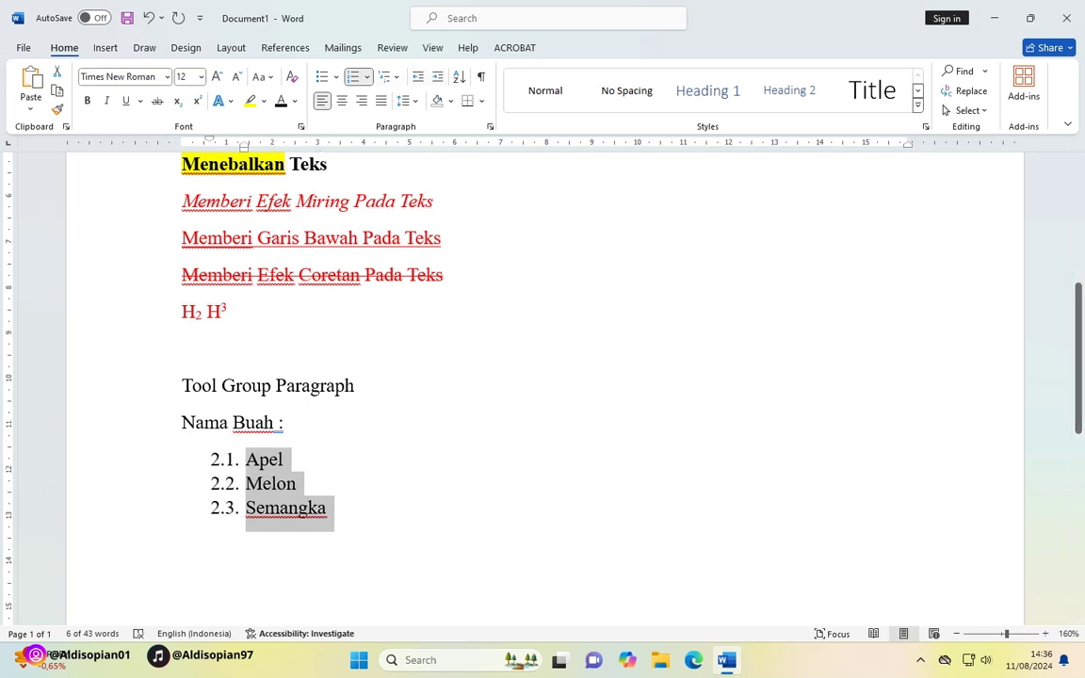
# Increase the indent of the fruit list by one level and undo it.
pyautogui.click(437, 77)
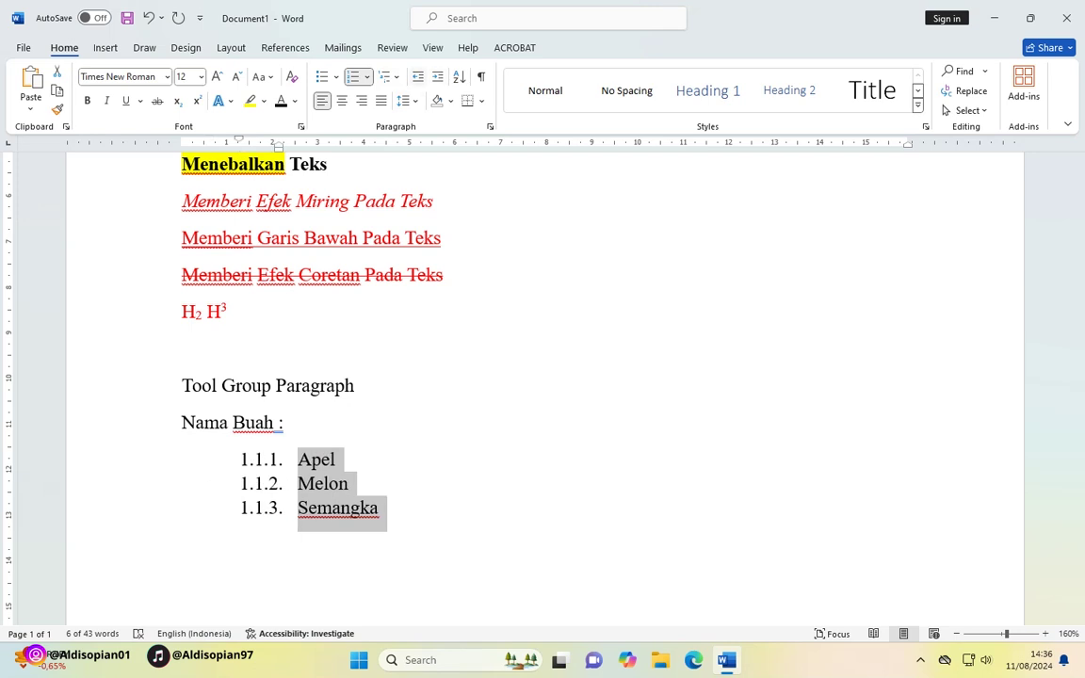
pyautogui.hotkey('ctrl', 'z')
pyautogui.click(241, 385)
pyautogui.scroll(3, 241, 385)
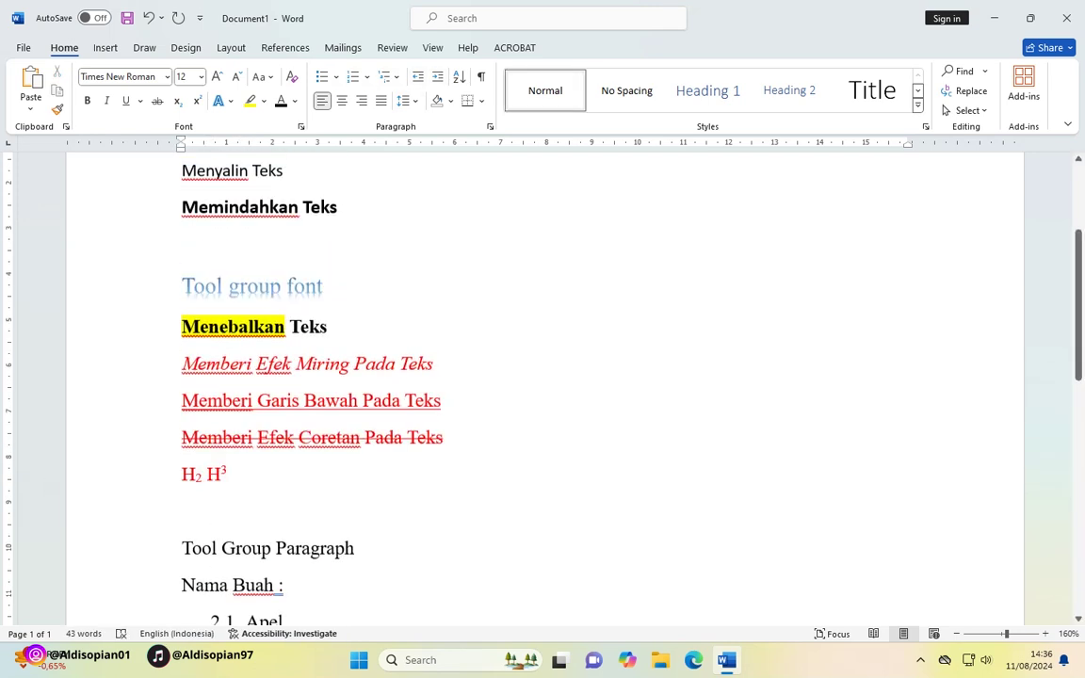
pyautogui.scroll(-2, 471, 376)
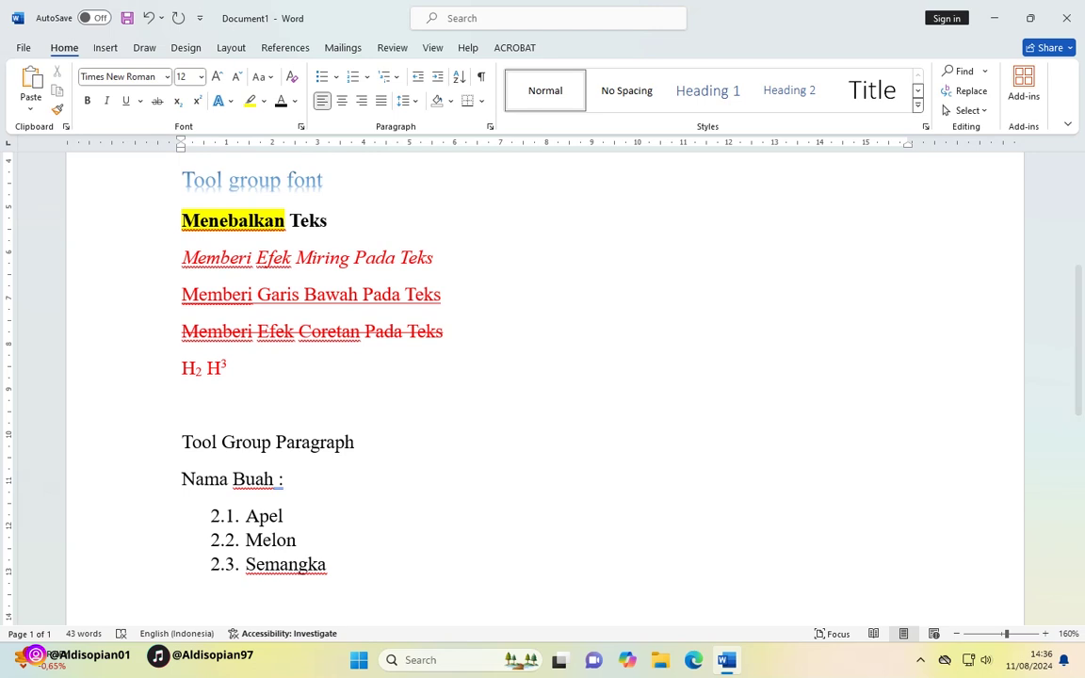
# Open the "07 BAB II" report from the recent documents and go to section A, Pengertian Mengarsipkan.
pyautogui.click(23, 47)
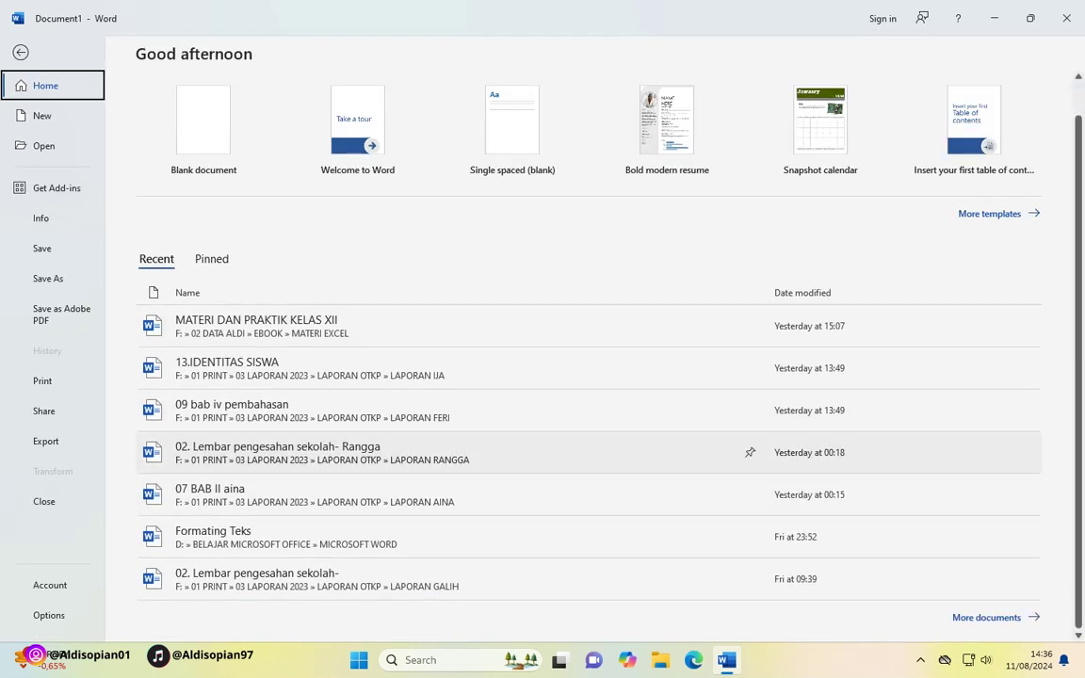
pyautogui.press('Escape')
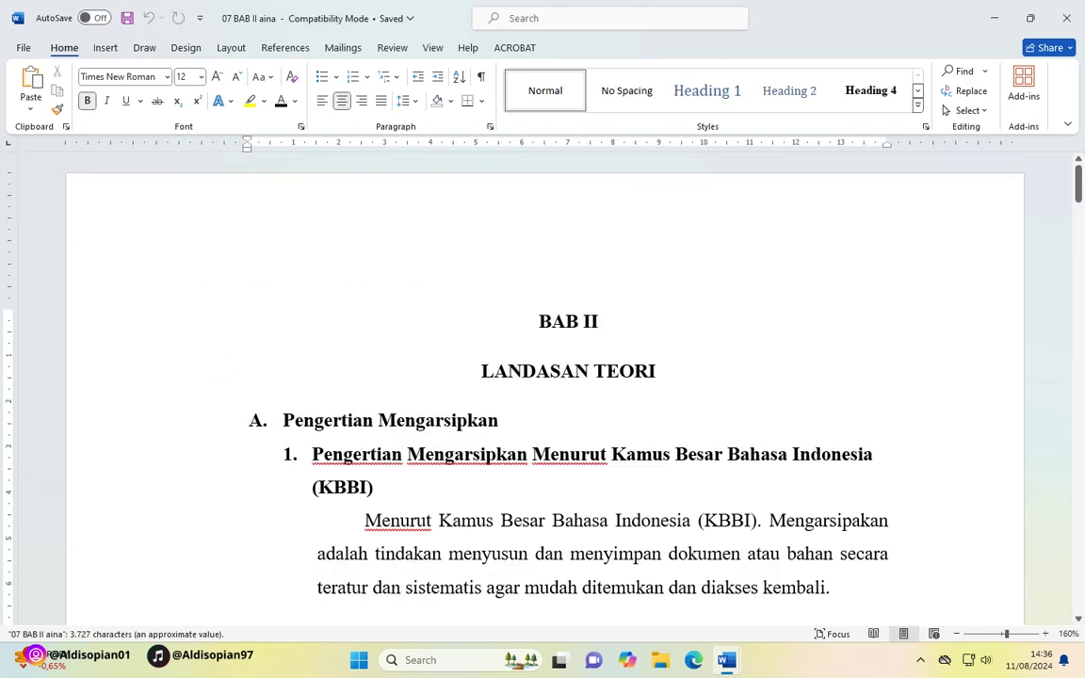
pyautogui.scroll(-1, 542, 376)
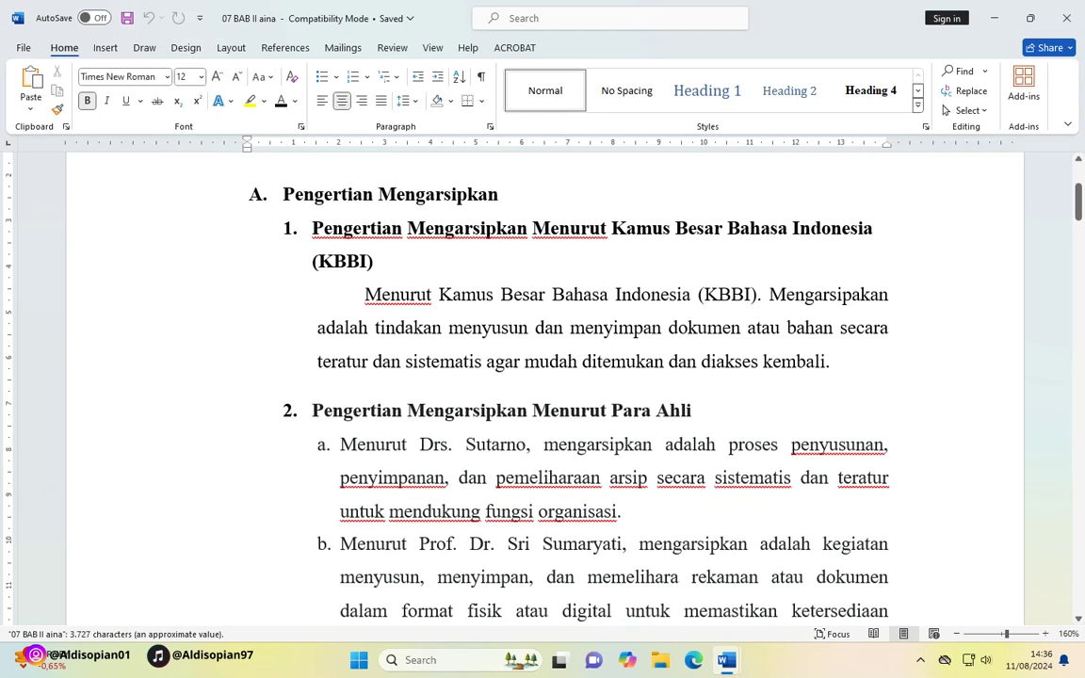
# Examine the indents of heading A, subheading 1 and the KBBI paragraph beneath it by selecting each in turn.
pyautogui.moveTo(829, 361); pyautogui.dragTo(365, 287)
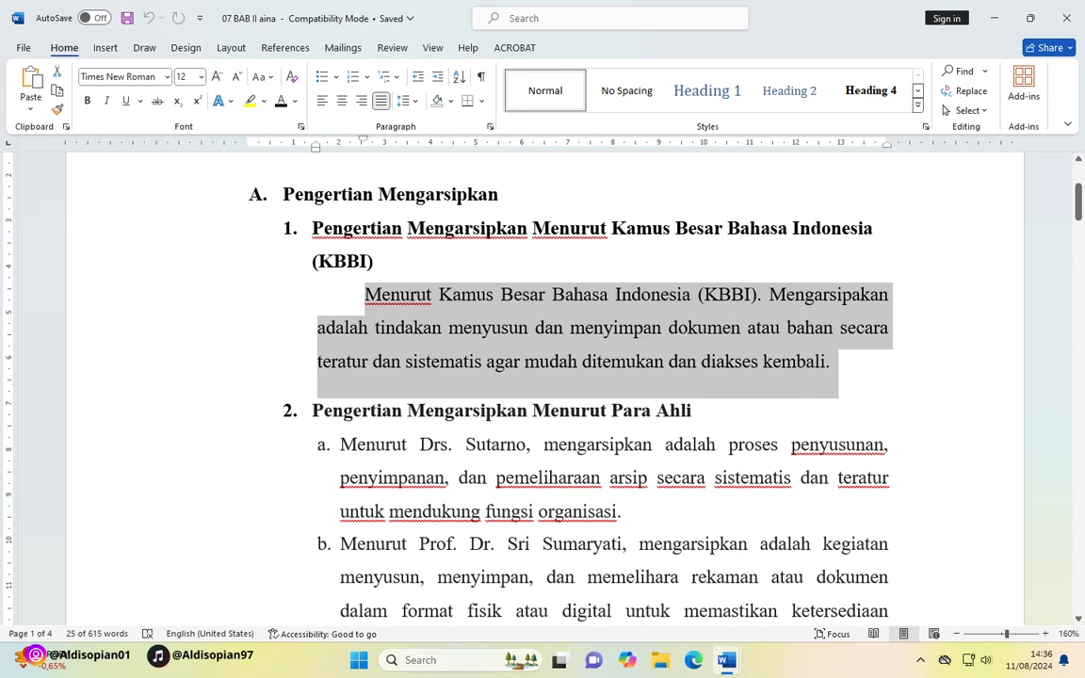
pyautogui.tripleClick(390, 194)
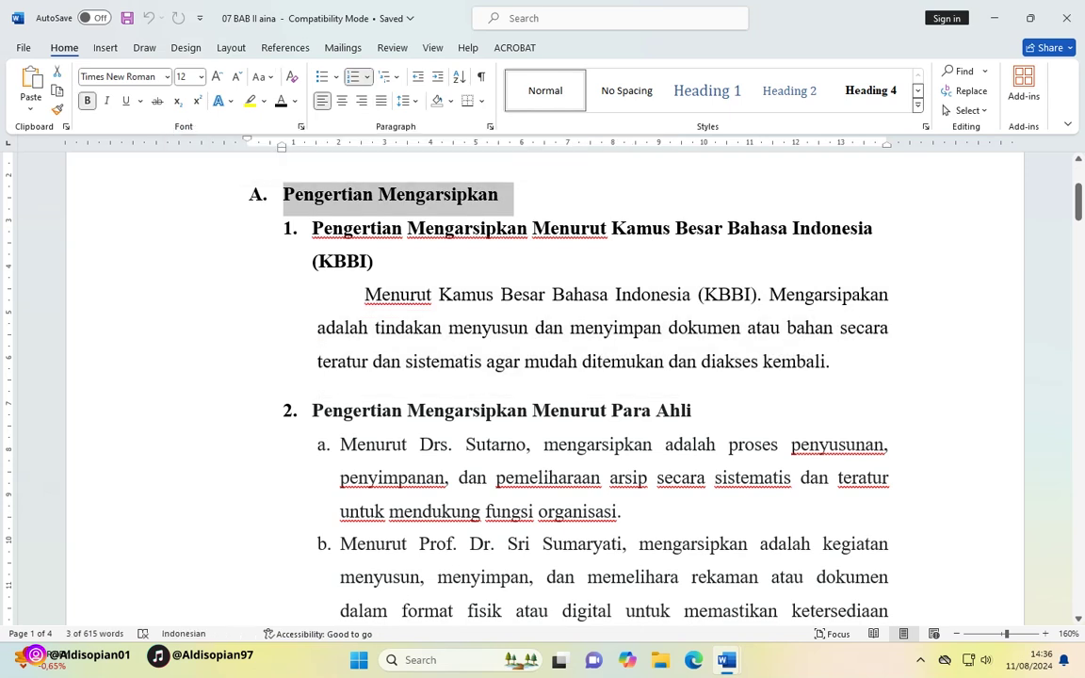
pyautogui.click(290, 228)
pyautogui.moveTo(364, 294); pyautogui.dragTo(833, 367)
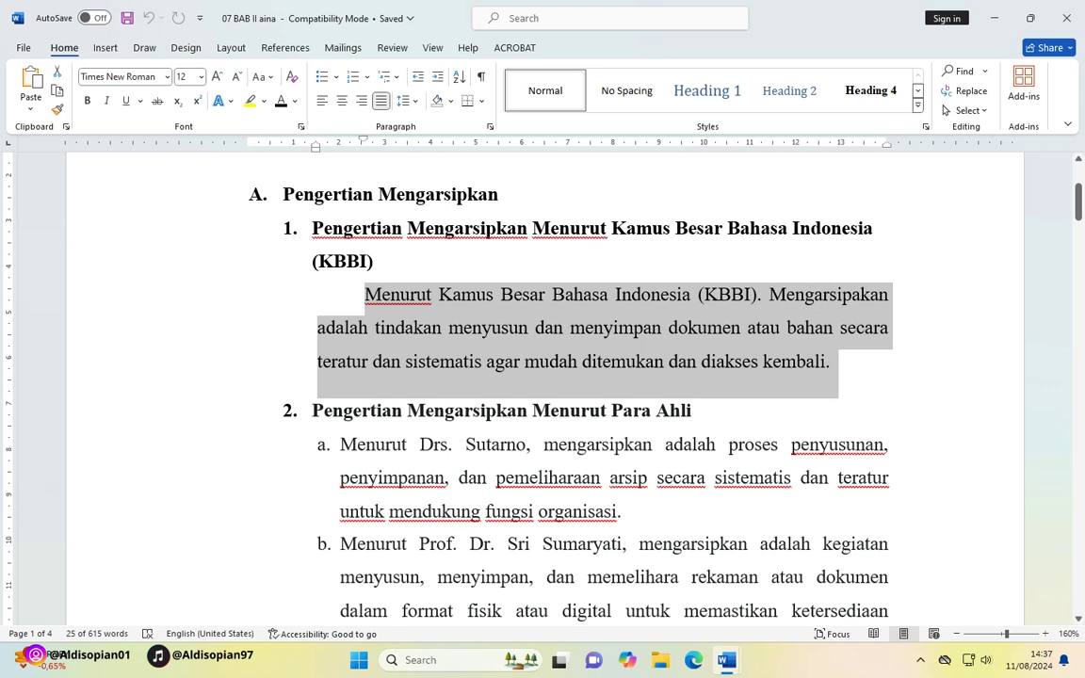
pyautogui.moveTo(312, 228); pyautogui.dragTo(374, 262)
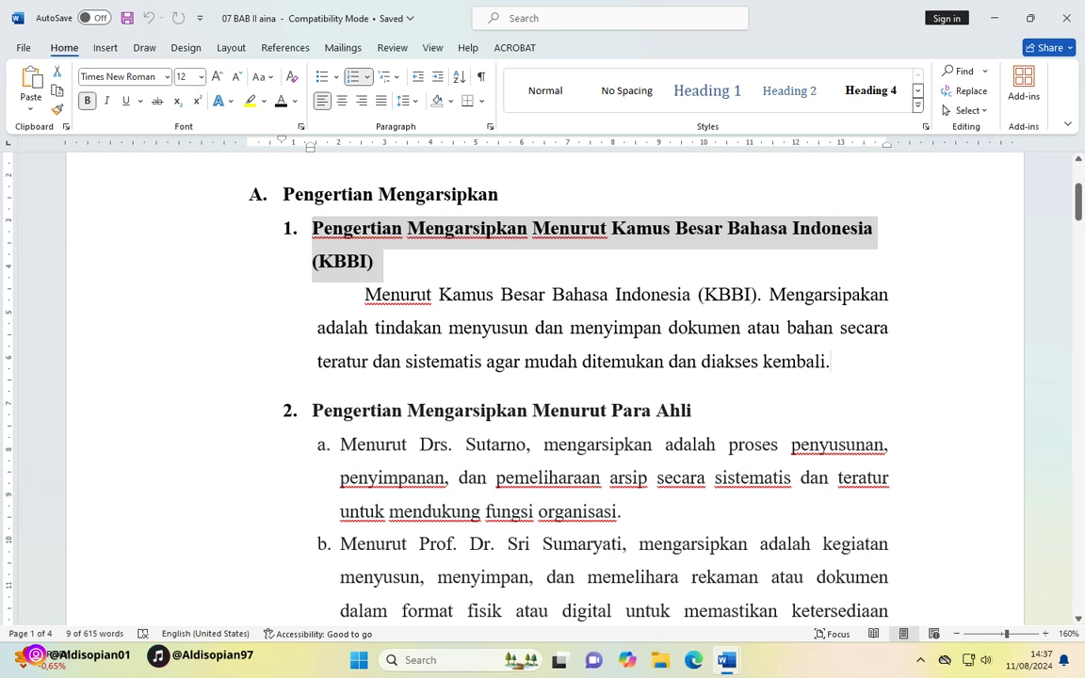
# Decrease the indent of the KBBI paragraph under subheading 1 until its body lines reach the left margin.
pyautogui.tripleClick(747, 327)
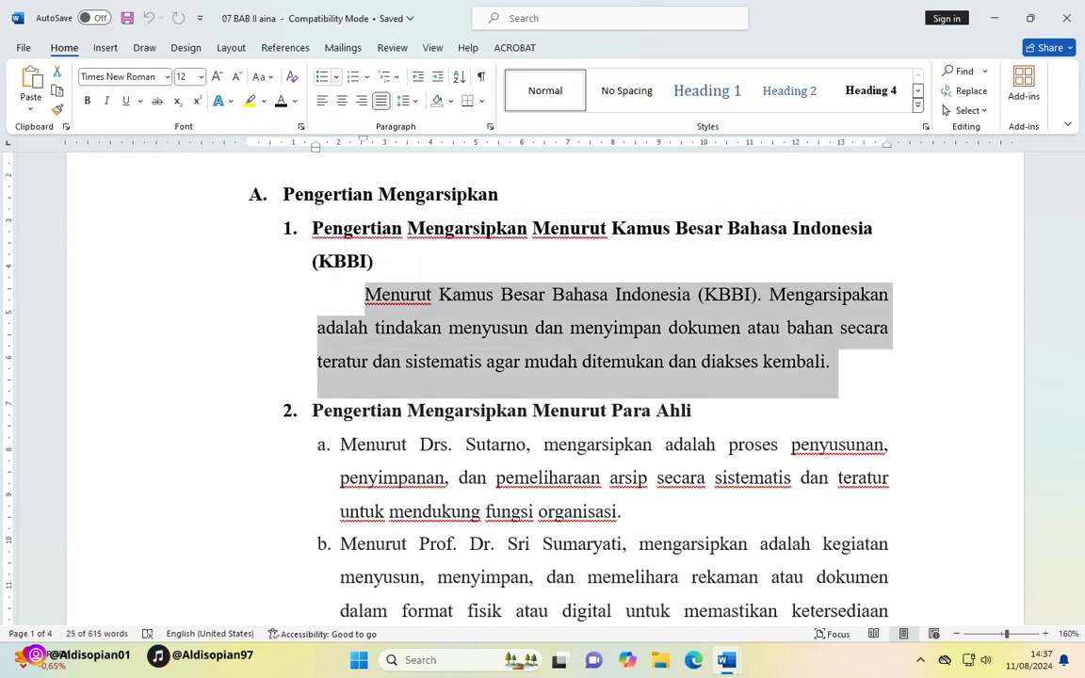
pyautogui.hotkey('ctrl', 'shift', 'm')
pyautogui.hotkey('ctrl', 'shift', 'm')
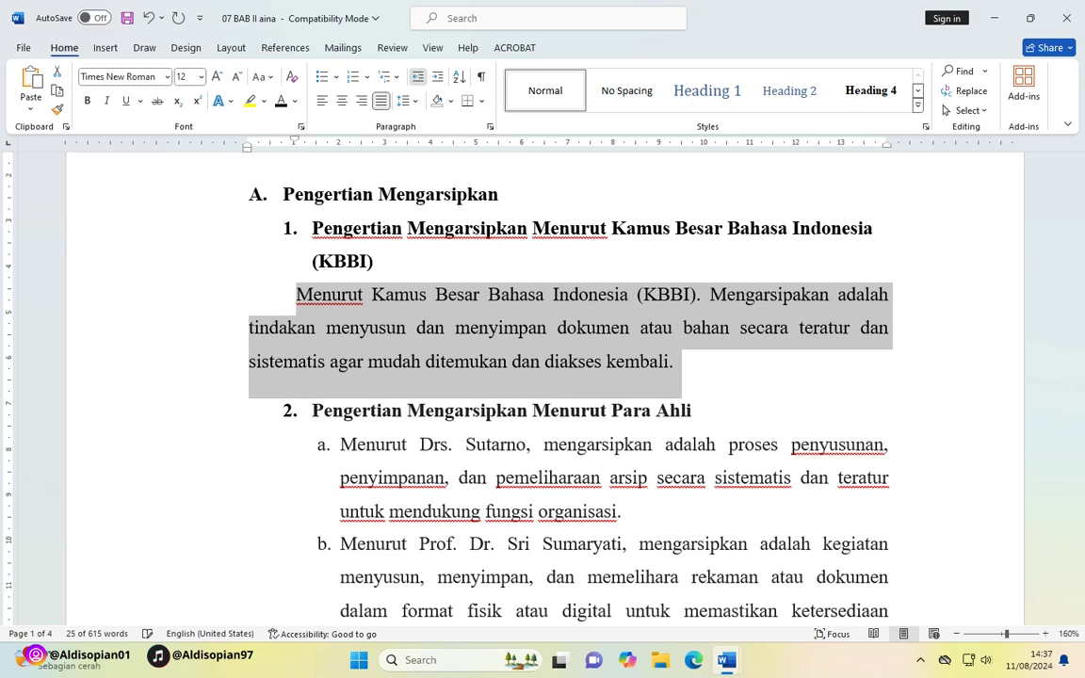
# Try to shift the KBBI paragraph's indent from the start of its first line, and undo those changes.
pyautogui.press('Left')
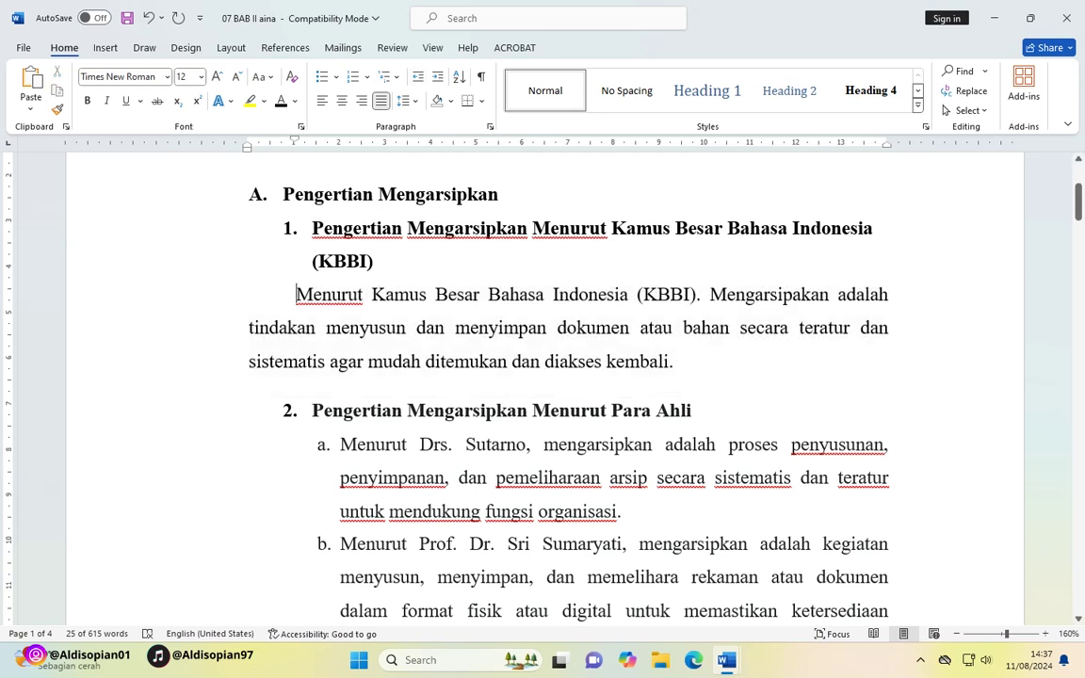
pyautogui.press('BackSpace')
pyautogui.press('Tab')
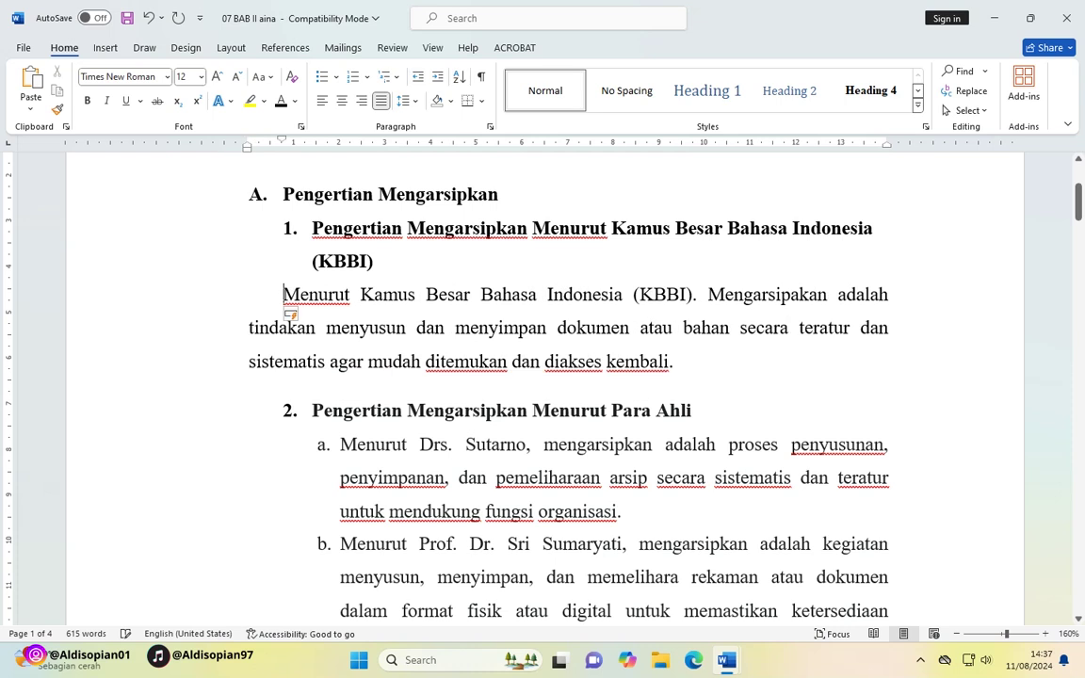
pyautogui.press('Tab')
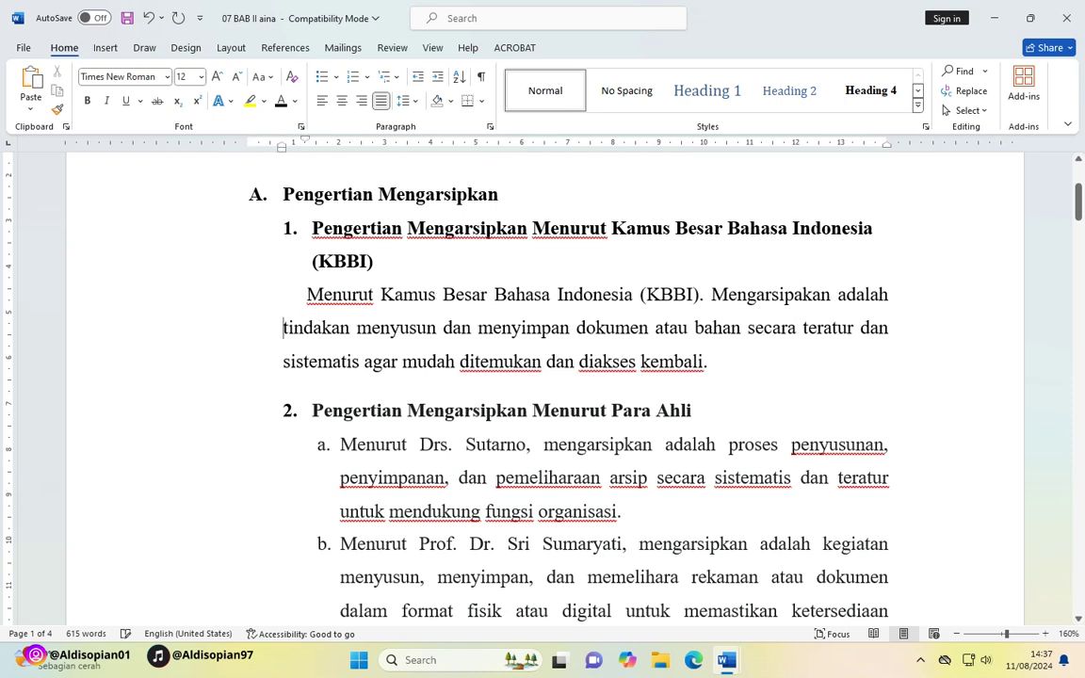
pyautogui.hotkey('ctrl', 'z')
pyautogui.hotkey('ctrl', 'z')
pyautogui.hotkey('ctrl', 'z')
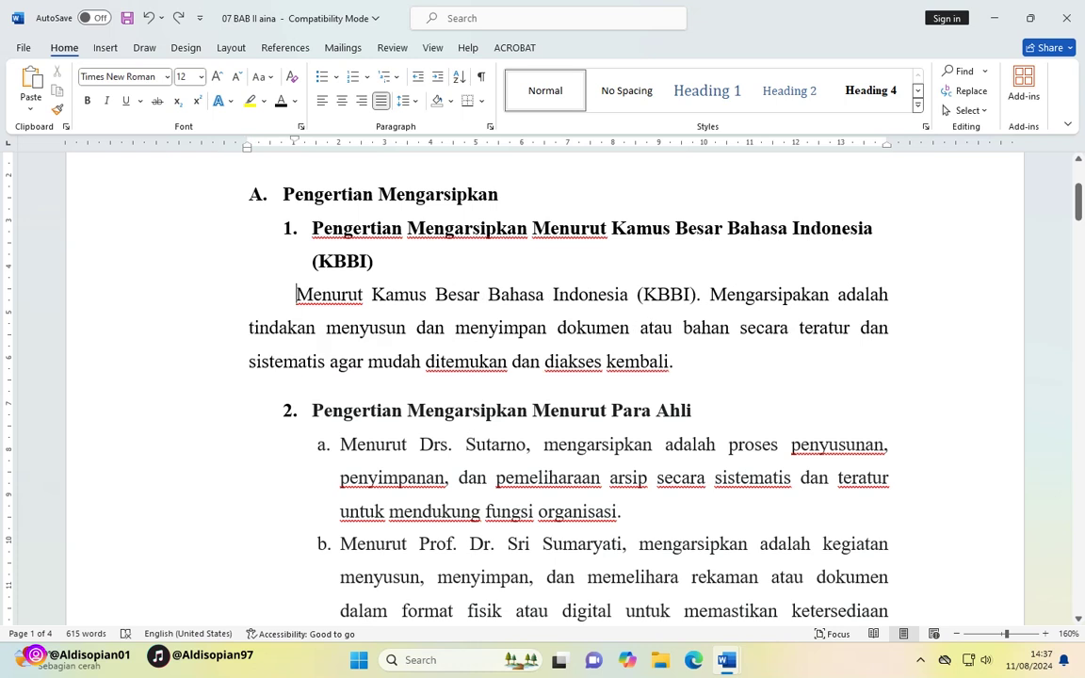
# Increase the indent of the KBBI paragraph to sit under subheading 1, and decrease and restore the subheading's own indent.
pyautogui.moveTo(678, 361); pyautogui.dragTo(296, 293)
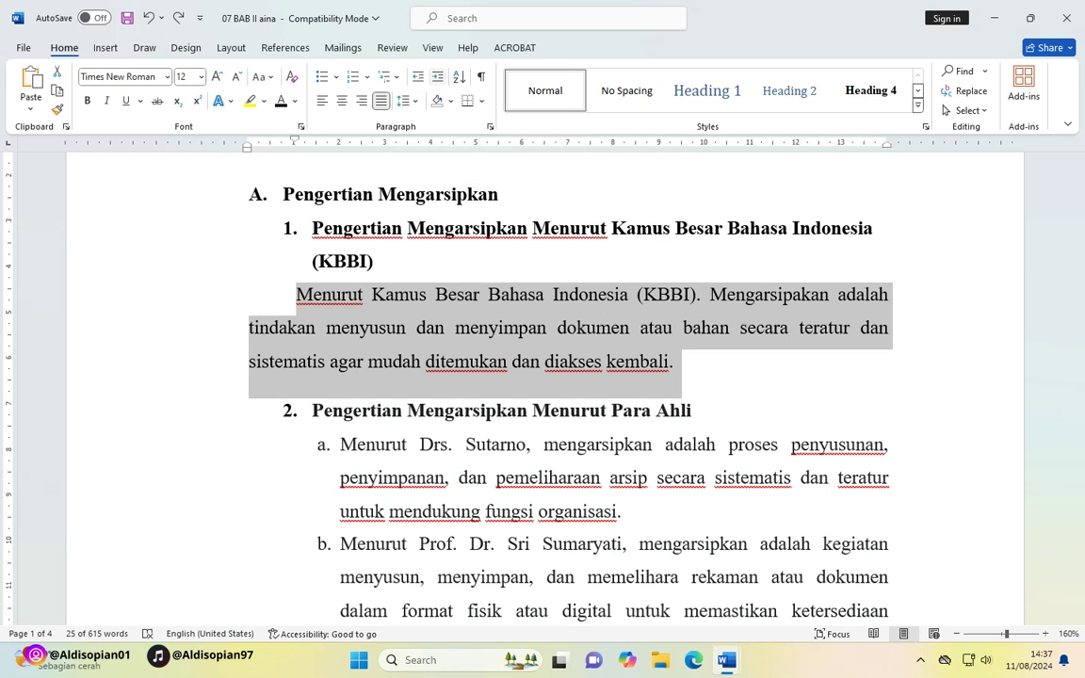
pyautogui.click(437, 76)
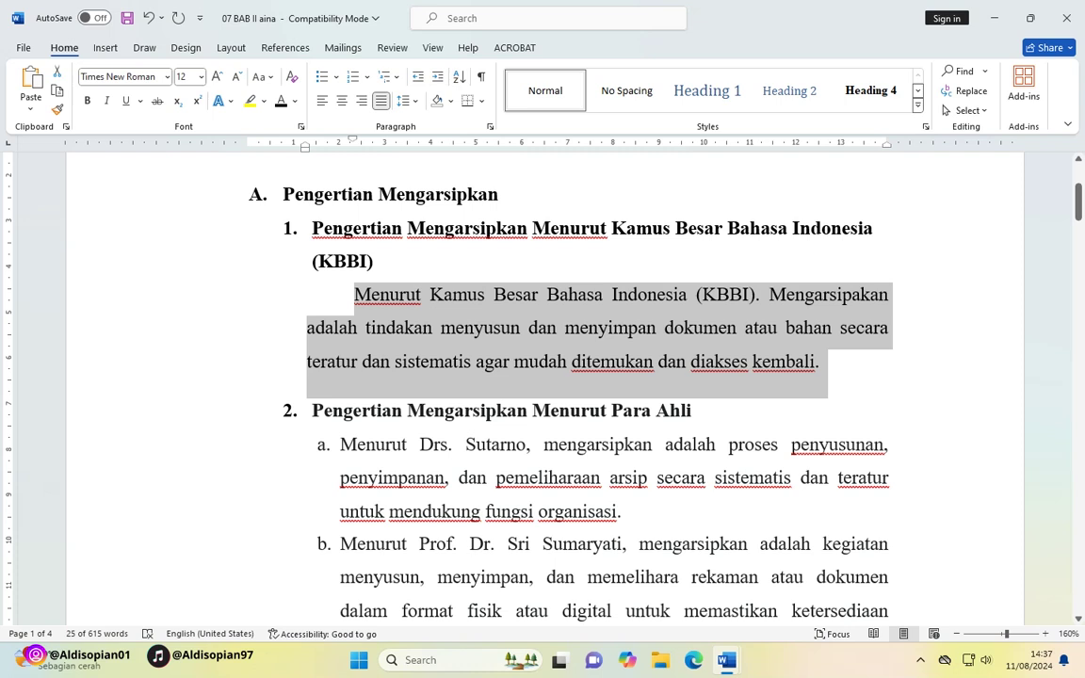
pyautogui.tripleClick(316, 228)
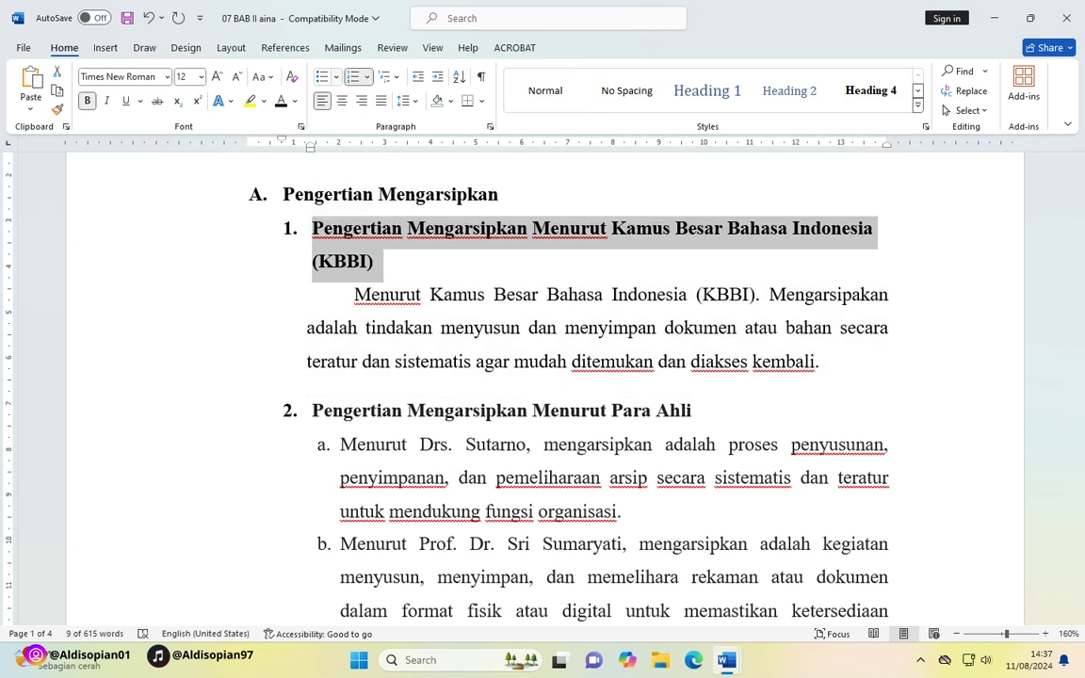
pyautogui.hotkey('shift', 'Tab')
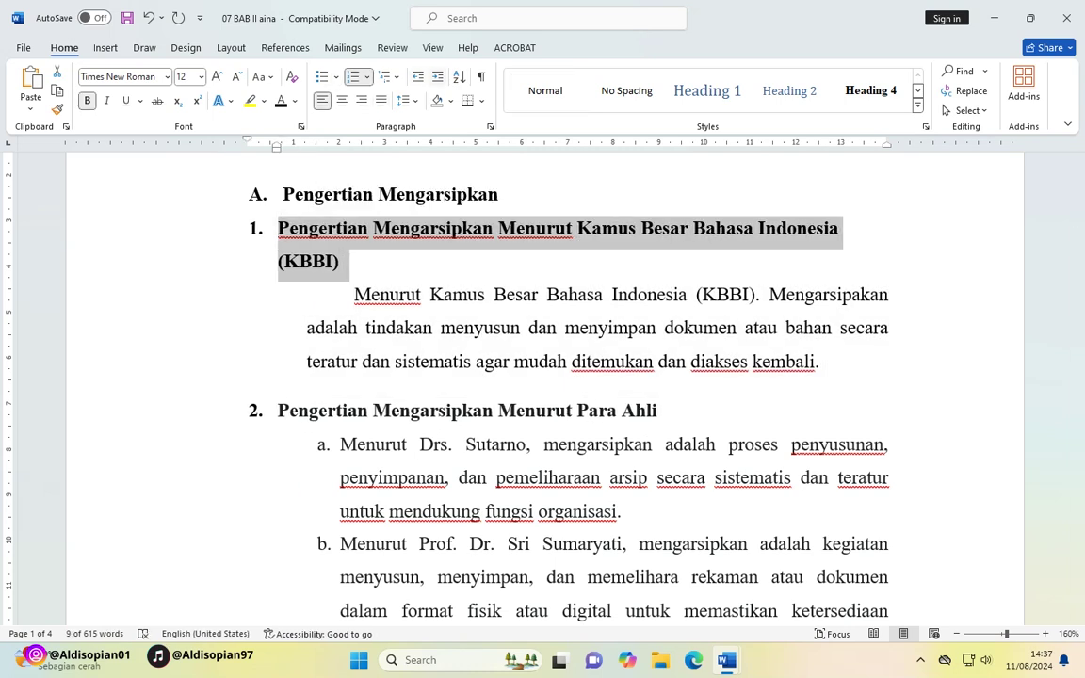
pyautogui.press('Tab')
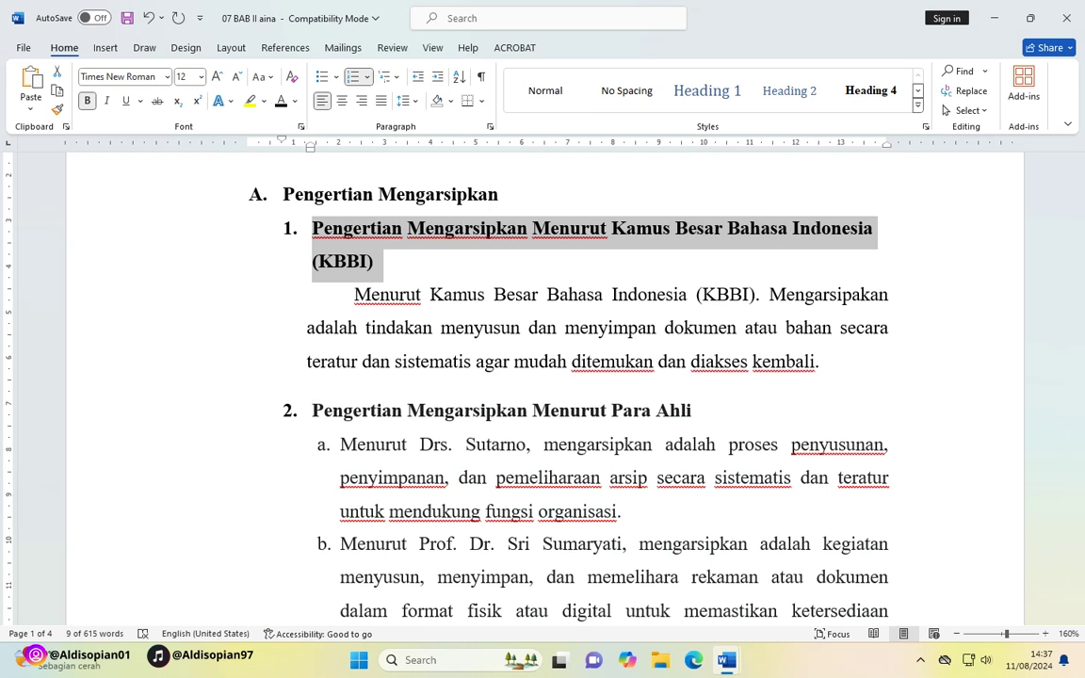
pyautogui.click(441, 328)
pyautogui.click(820, 362)
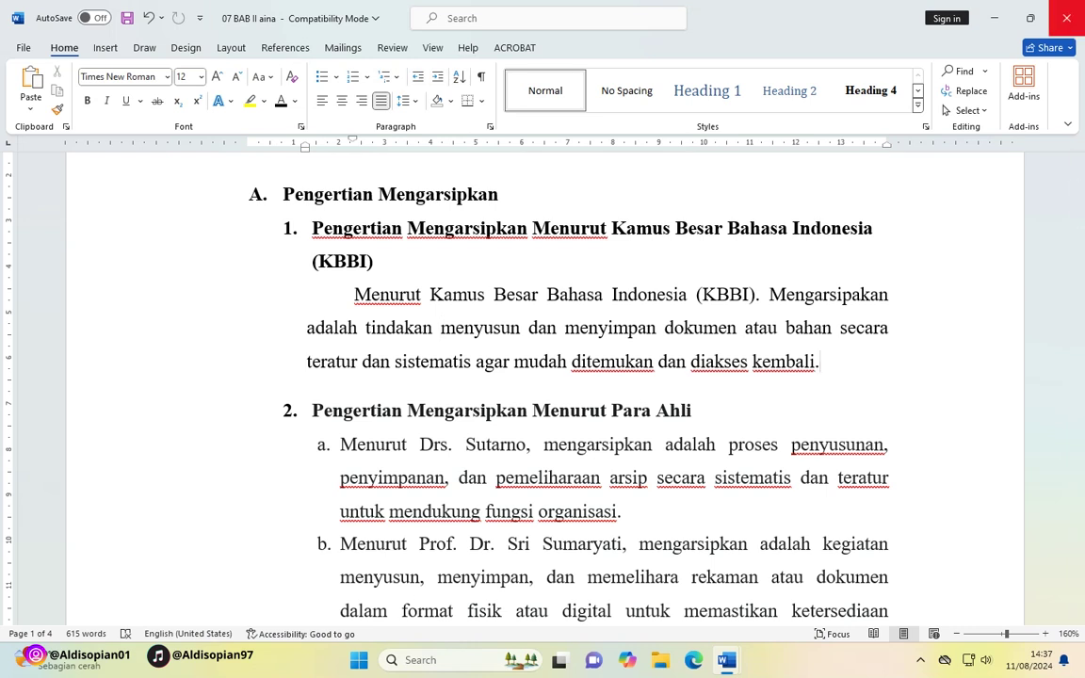
# Close the report without saving the changes and return to the fruit list in Document1.
pyautogui.click(1067, 16)
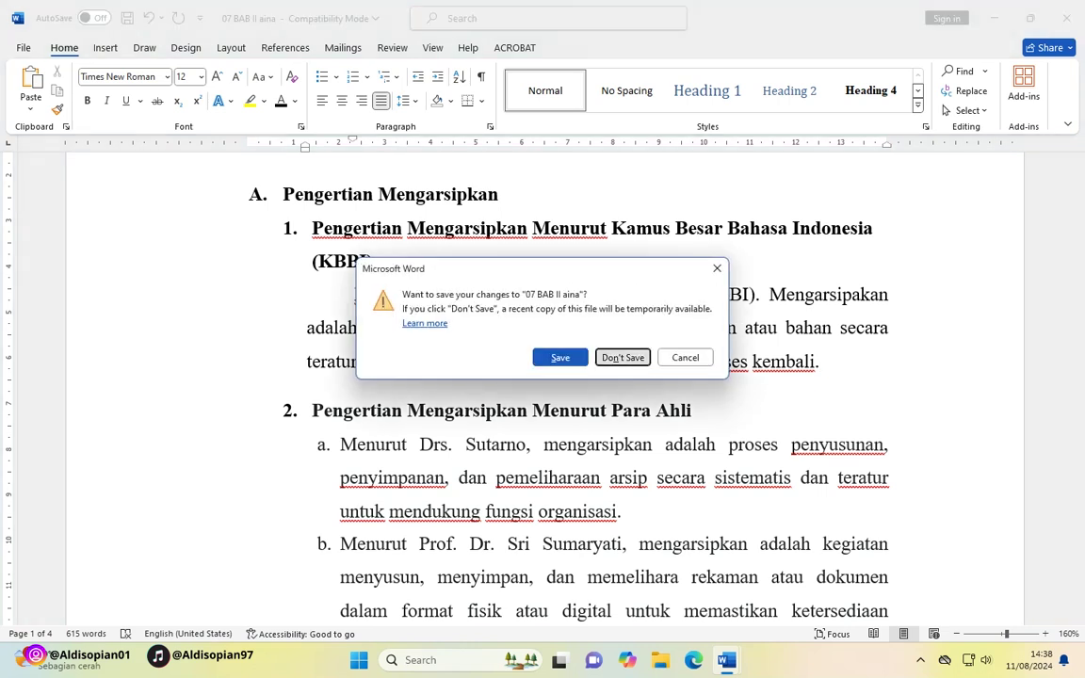
pyautogui.click(622, 357)
pyautogui.scroll(-3, 565, 386)
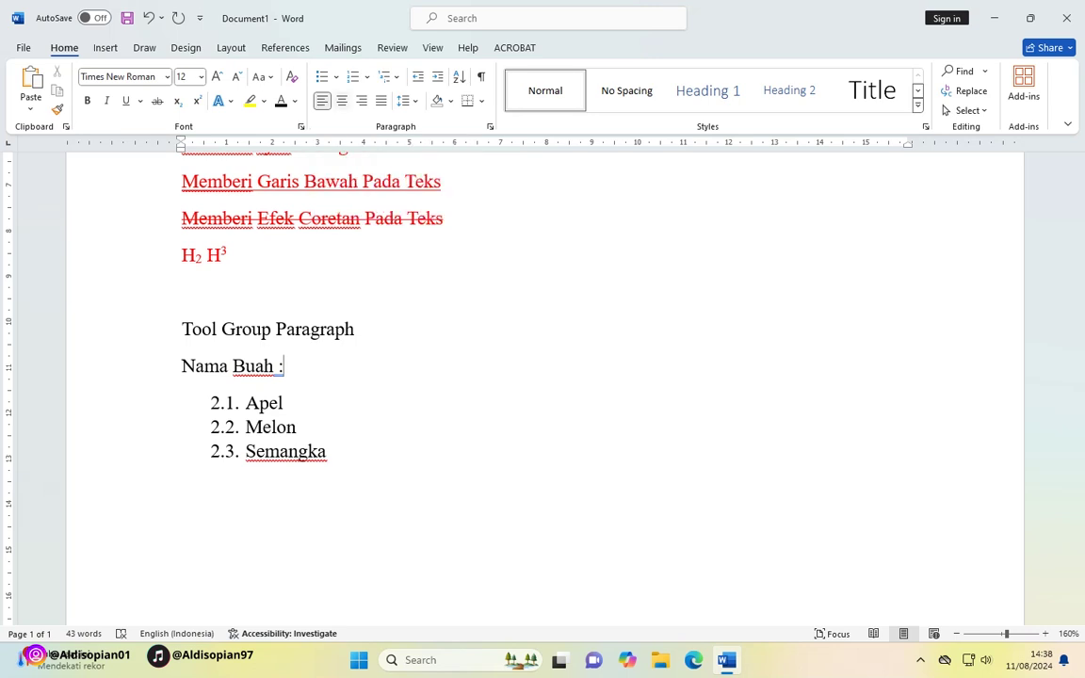
pyautogui.scroll(-3, 546, 377)
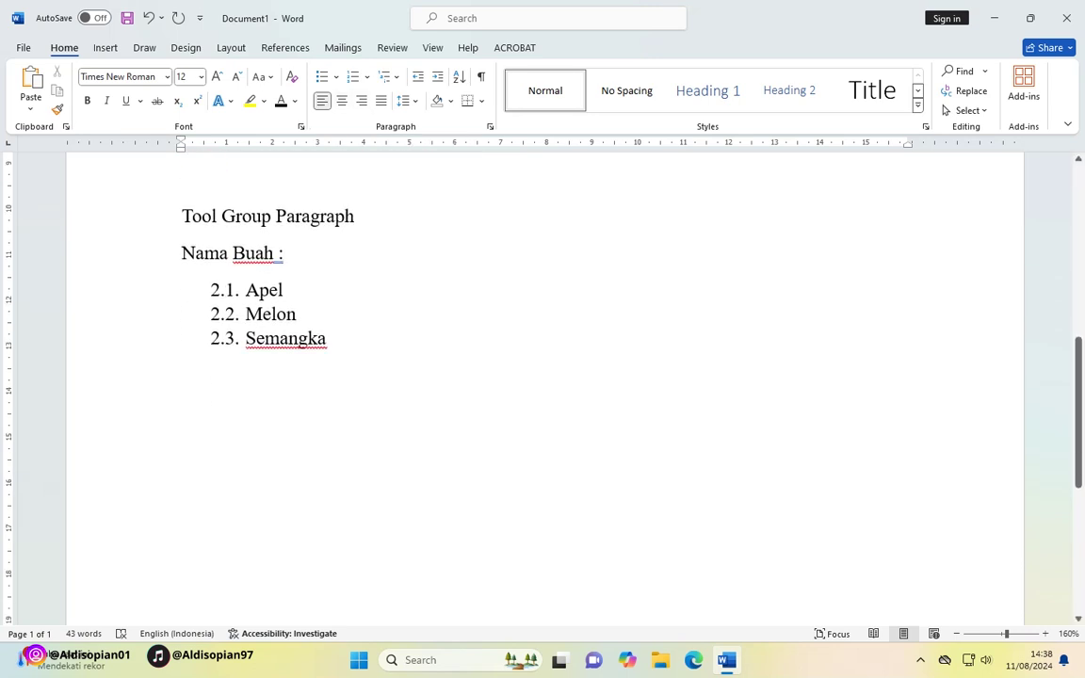
# Add the lines "Rata Kiri" and "Rata Tengah" as separate paragraphs below the fruit list.
pyautogui.press('Return')
pyautogui.press('Return')
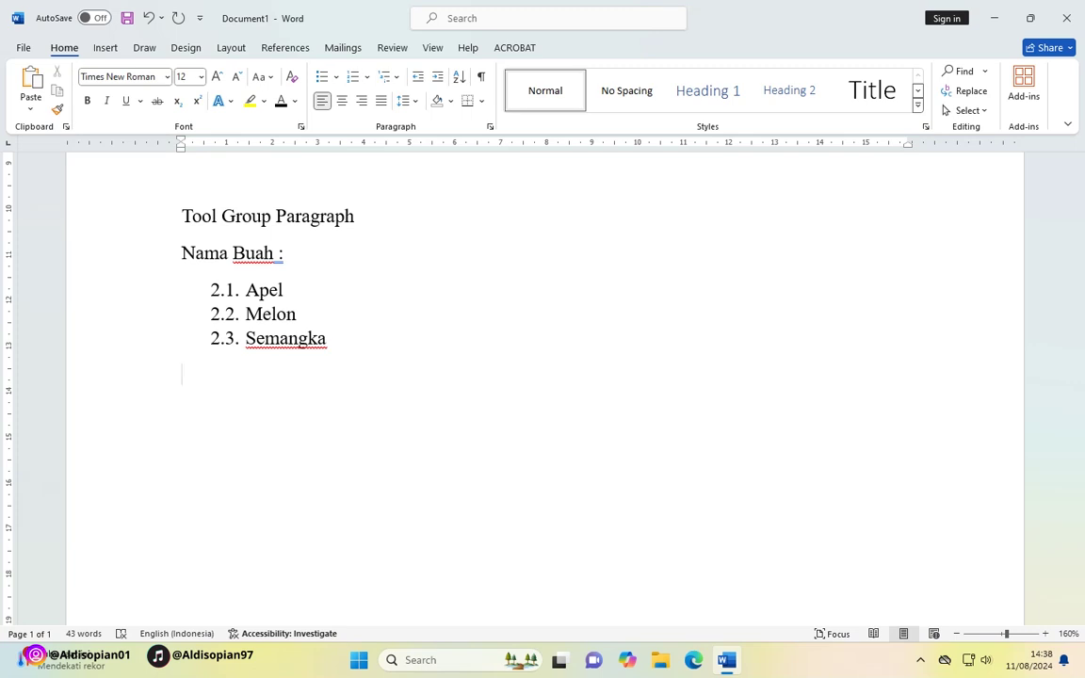
pyautogui.write('Rata J')
pyautogui.press('BackSpace')
pyautogui.write('Kiri')
pyautogui.press('Return')
pyautogui.write('Rata Tenbga')
pyautogui.press('BackSpace')
pyautogui.press('BackSpace')
pyautogui.press('BackSpace')
pyautogui.write('gah ')
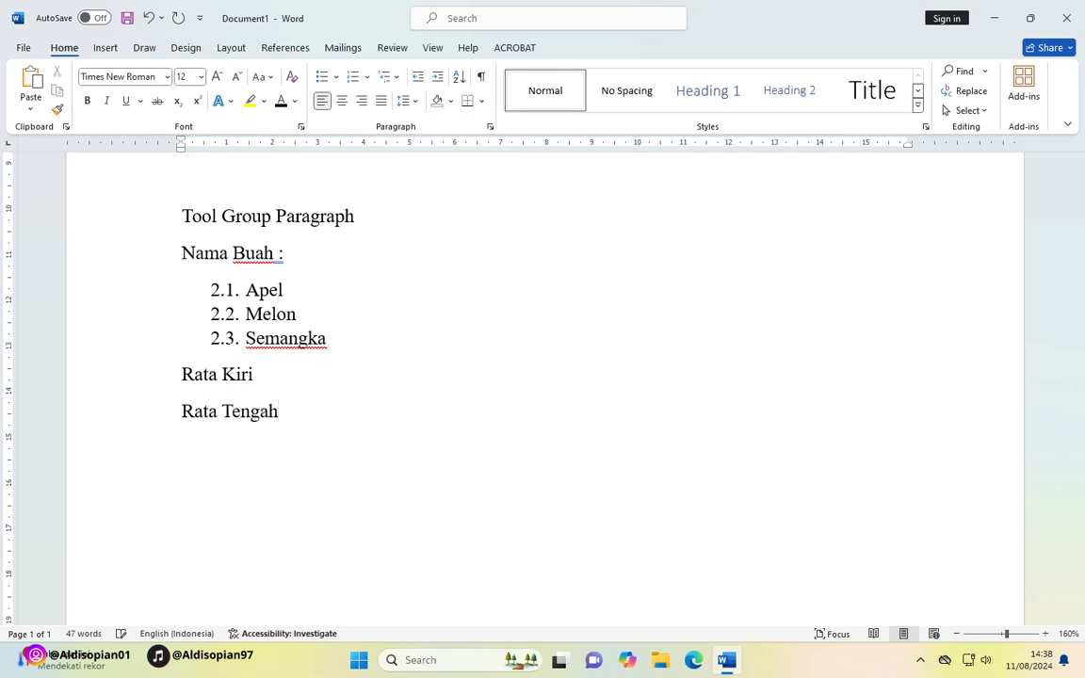
# Add two more lines reading "Rata Kanan" and "Rata Kiri kanan" below Rata Tengah.
pyautogui.write('Rata Kanan')
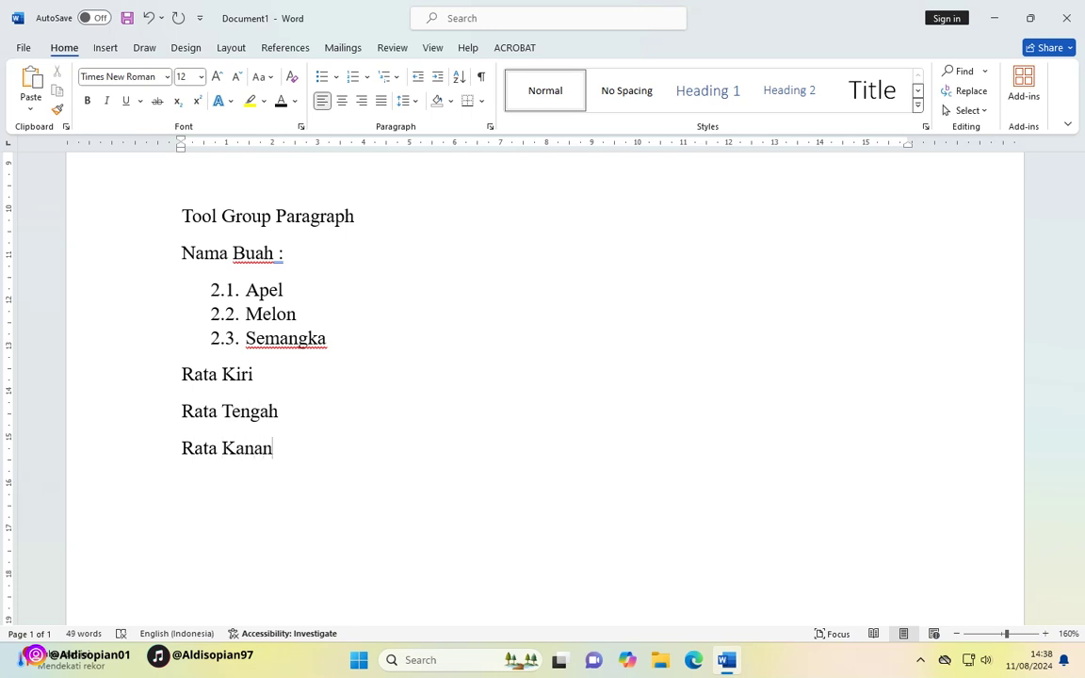
pyautogui.press('Return')
pyautogui.write('Rata Kiri ')
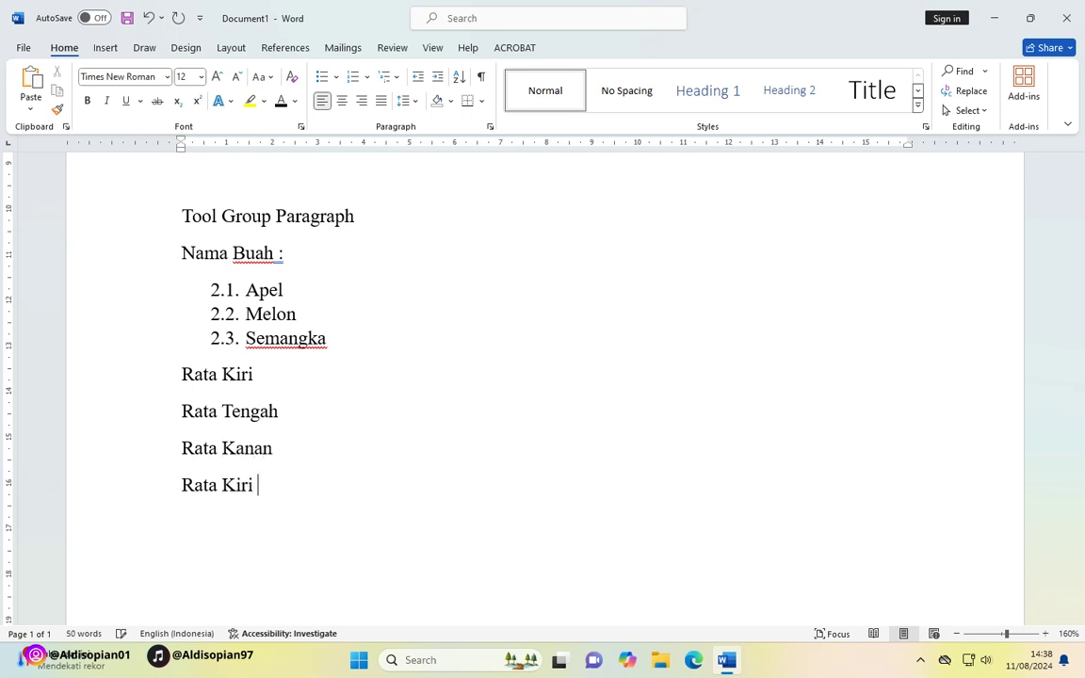
pyautogui.write('kanan')
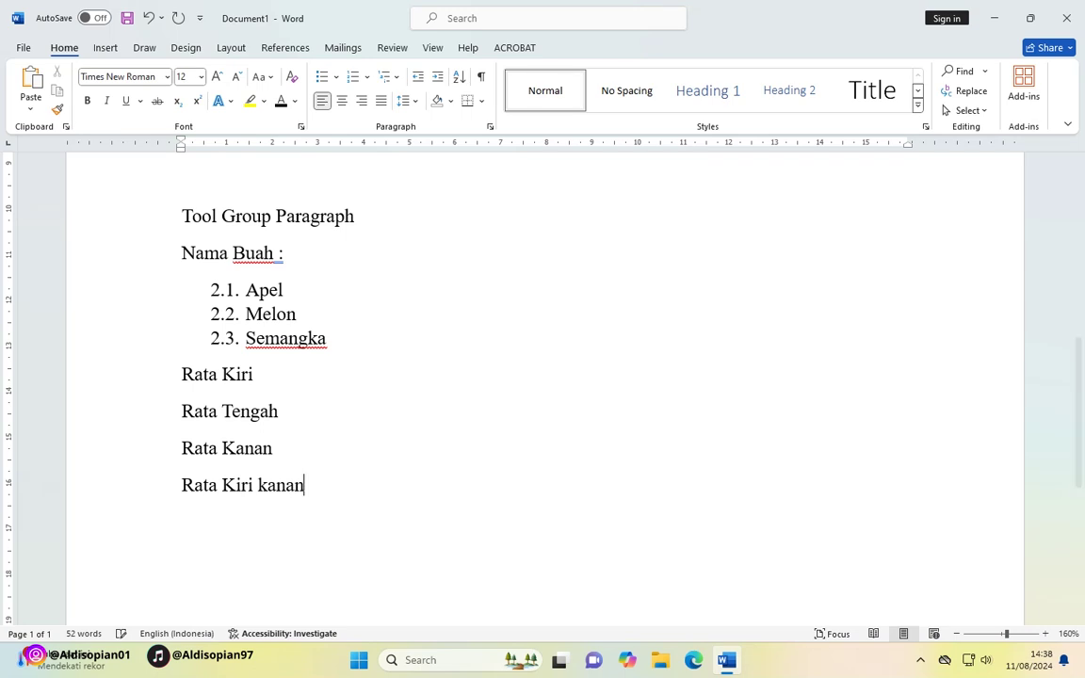
# Center the Rata Tengah line and right-align the Rata Kanan line.
pyautogui.click(253, 374)
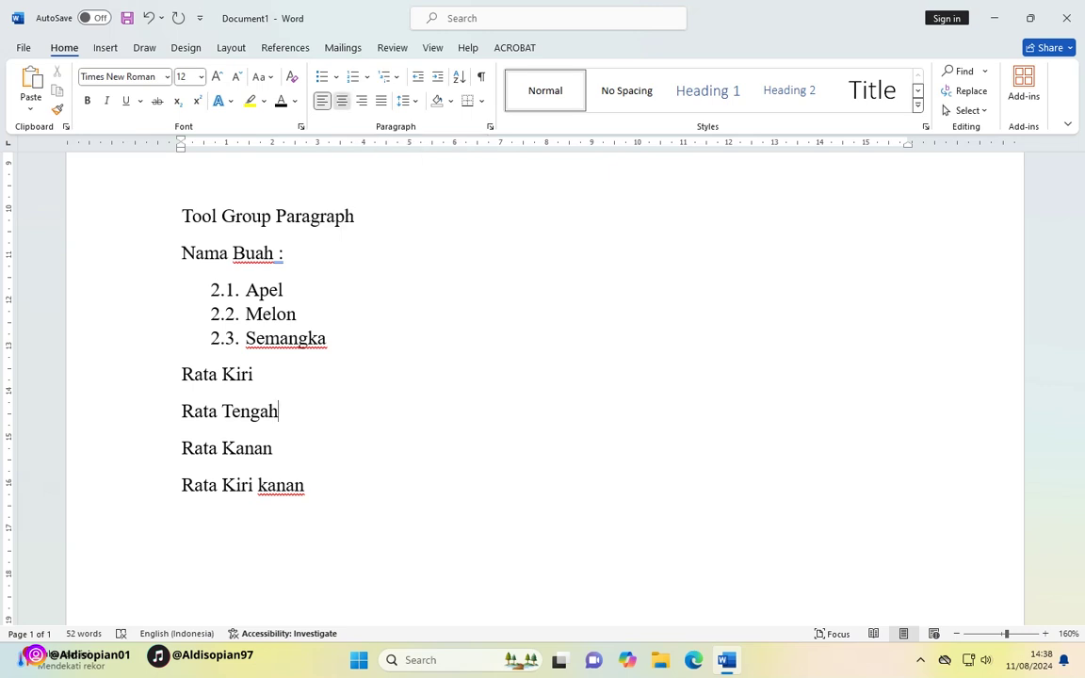
pyautogui.click(342, 100)
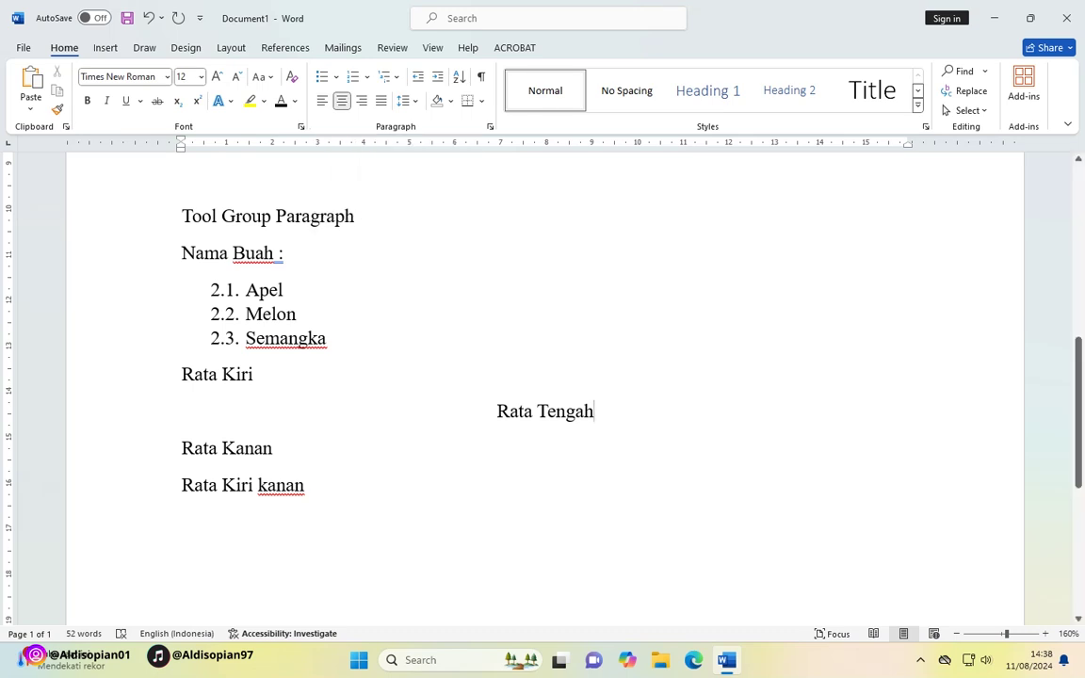
pyautogui.press('Down')
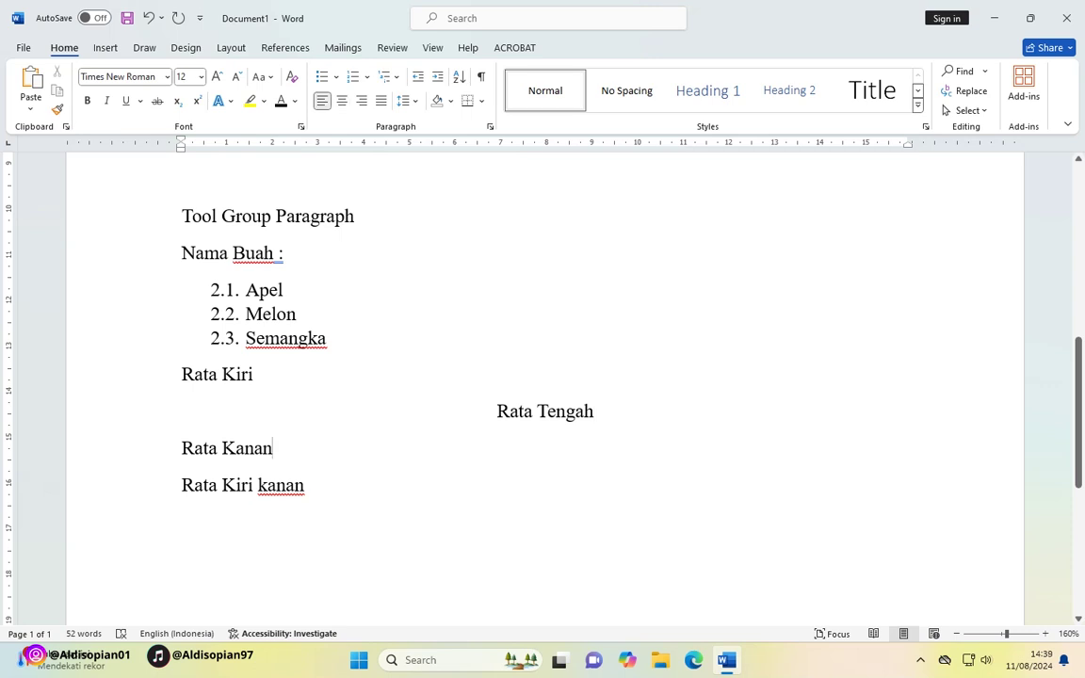
pyautogui.hotkey('ctrl', 'r')
# Check the alignment setting of the Rata Kiri, Rata Tengah and Rata Kanan lines in turn.
pyautogui.click(242, 374)
pyautogui.click(497, 411)
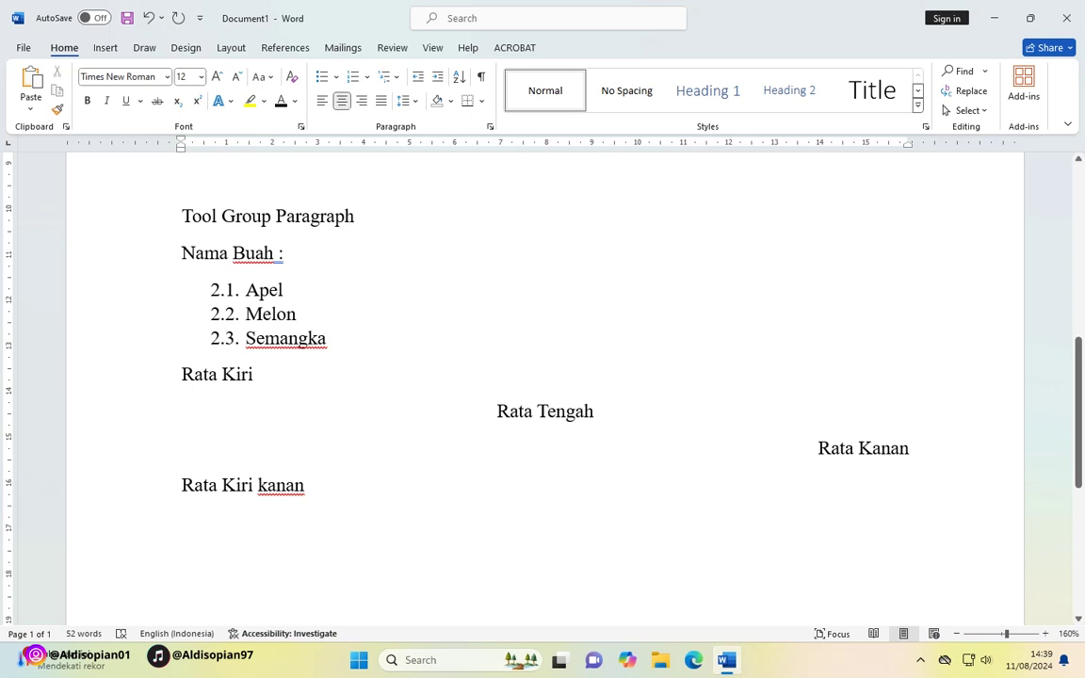
pyautogui.click(845, 449)
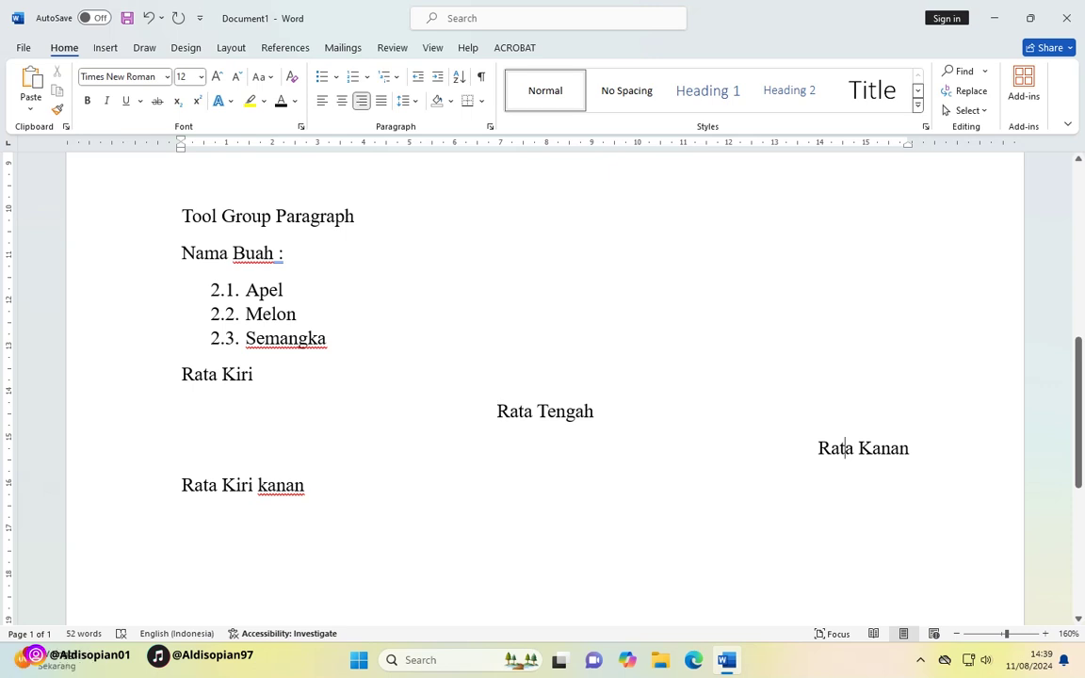
# Justify the "Rata Kiri kanan" line below Rata Kanan.
pyautogui.moveTo(306, 485); pyautogui.dragTo(181, 484)
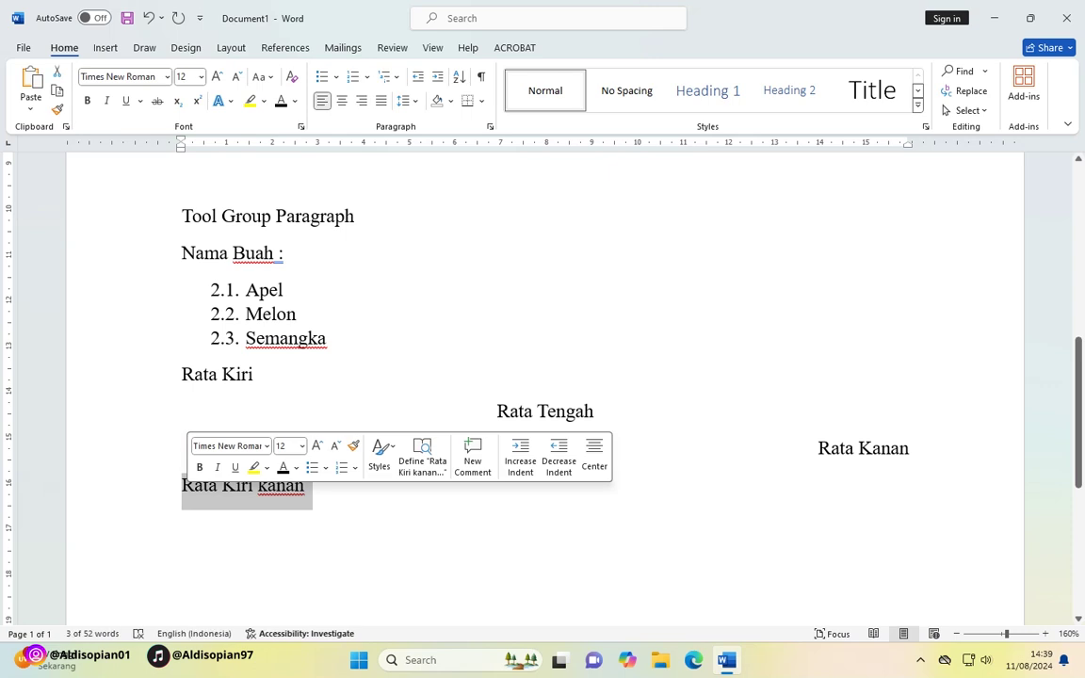
pyautogui.hotkey('ctrl', 'j')
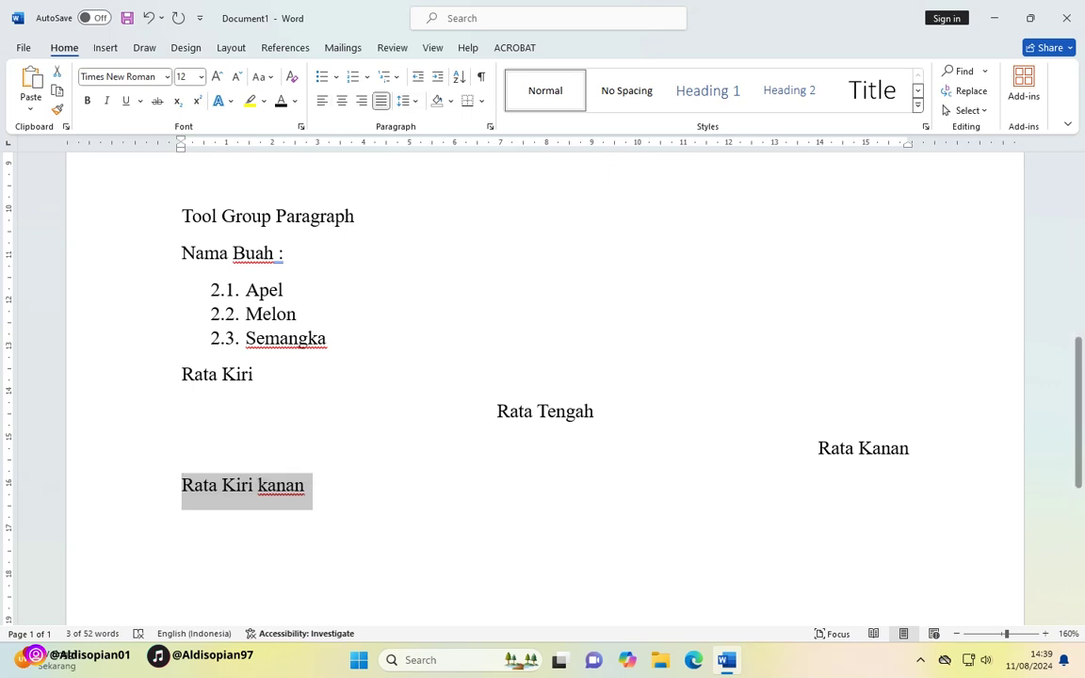
# Open the BAB II document and left-align the body paragraph under the KBBI heading.
pyautogui.hotkey('alt', 'f')
pyautogui.click(675, 362)
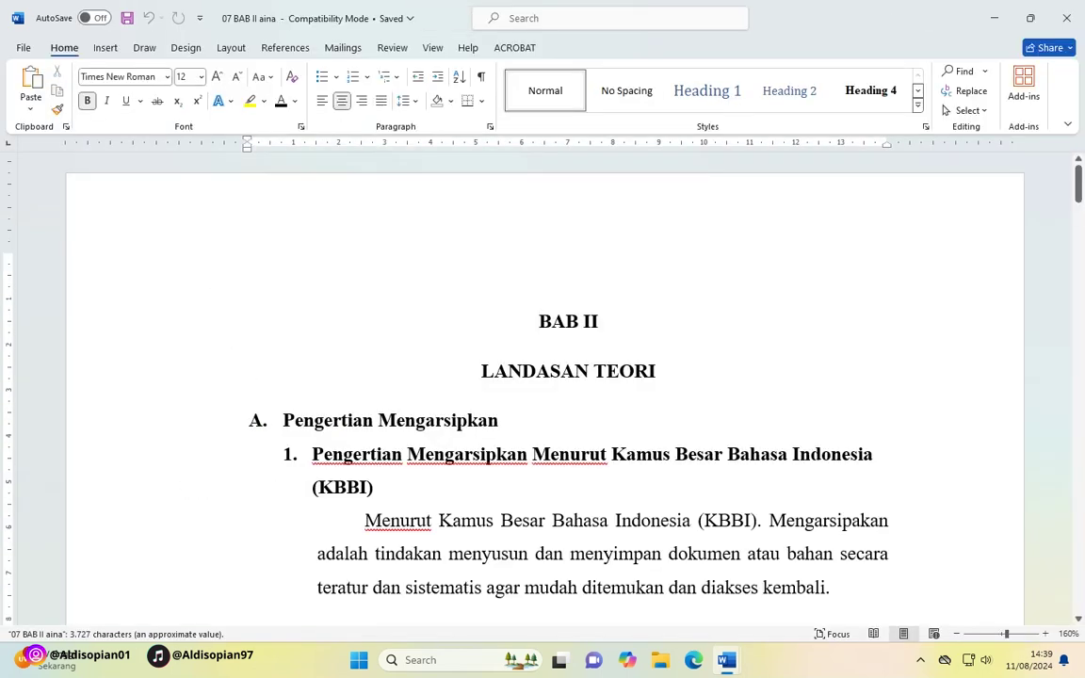
pyautogui.moveTo(833, 476); pyautogui.dragTo(365, 406)
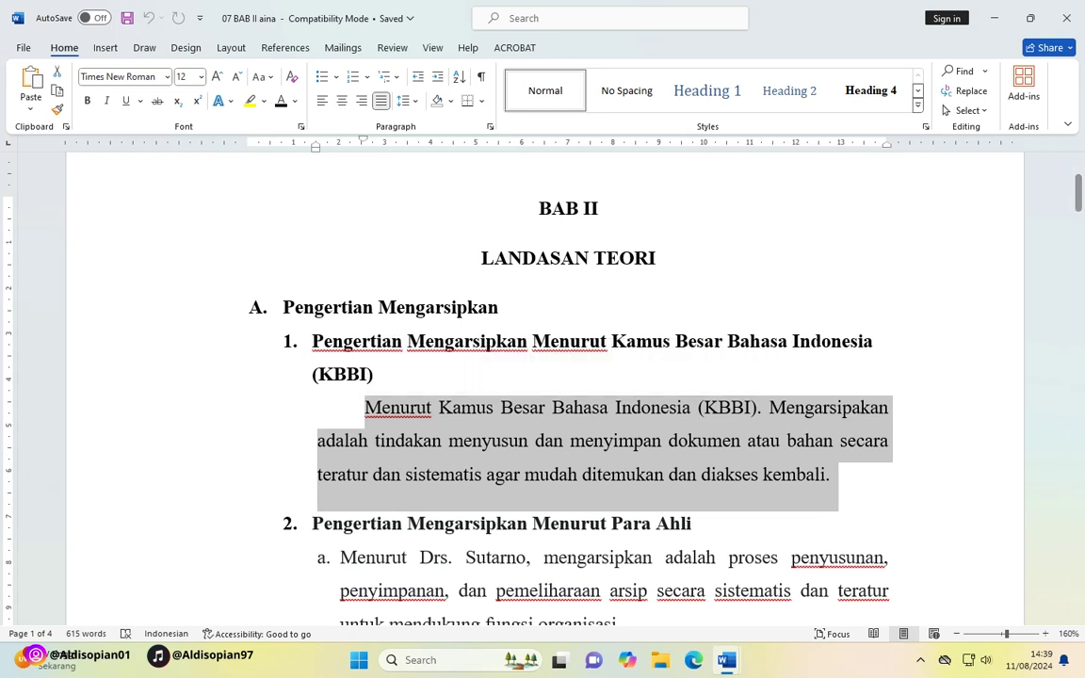
pyautogui.hotkey('ctrl', 'l')
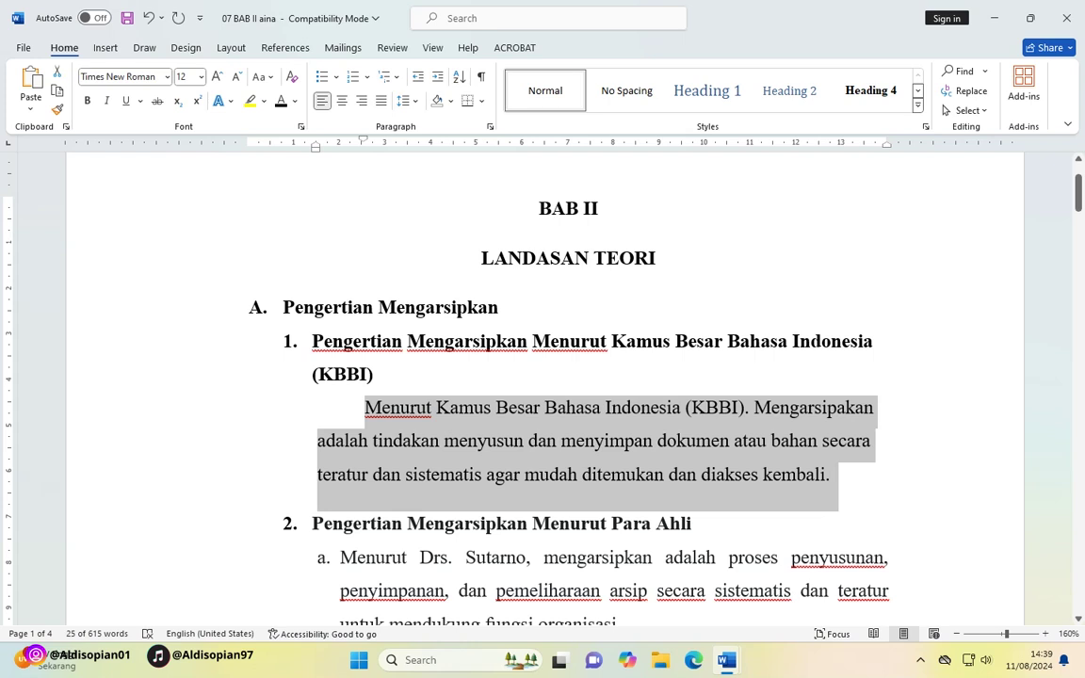
pyautogui.scroll(-5, 487, 345)
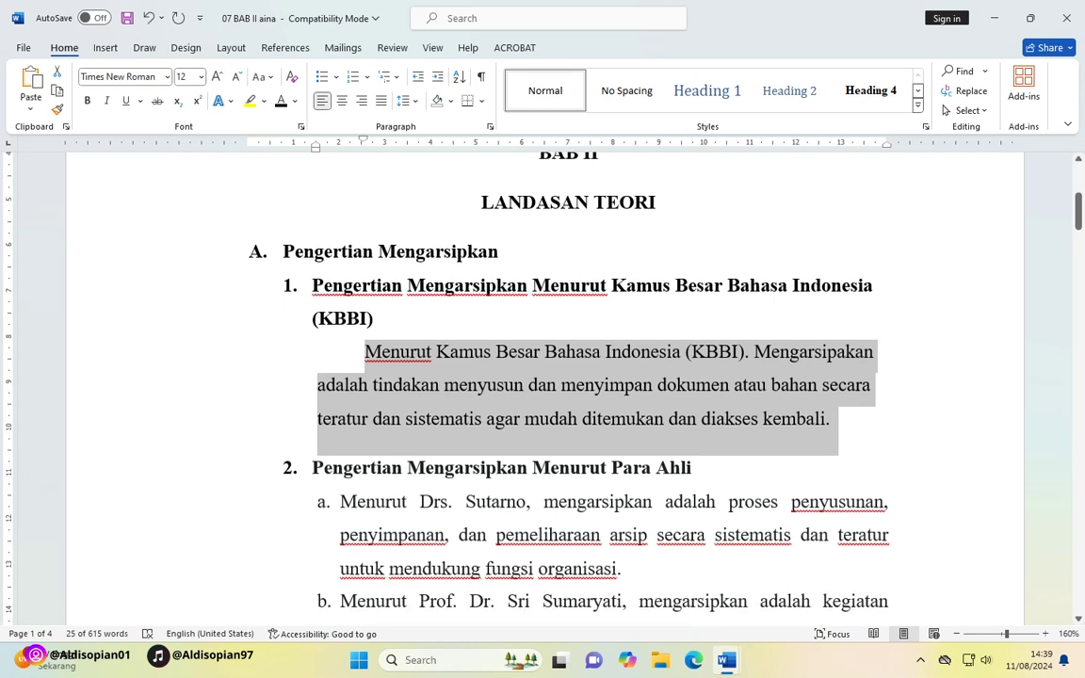
pyautogui.scroll(1, 487, 377)
pyautogui.scroll(-1, 487, 377)
pyautogui.scroll(1, 487, 376)
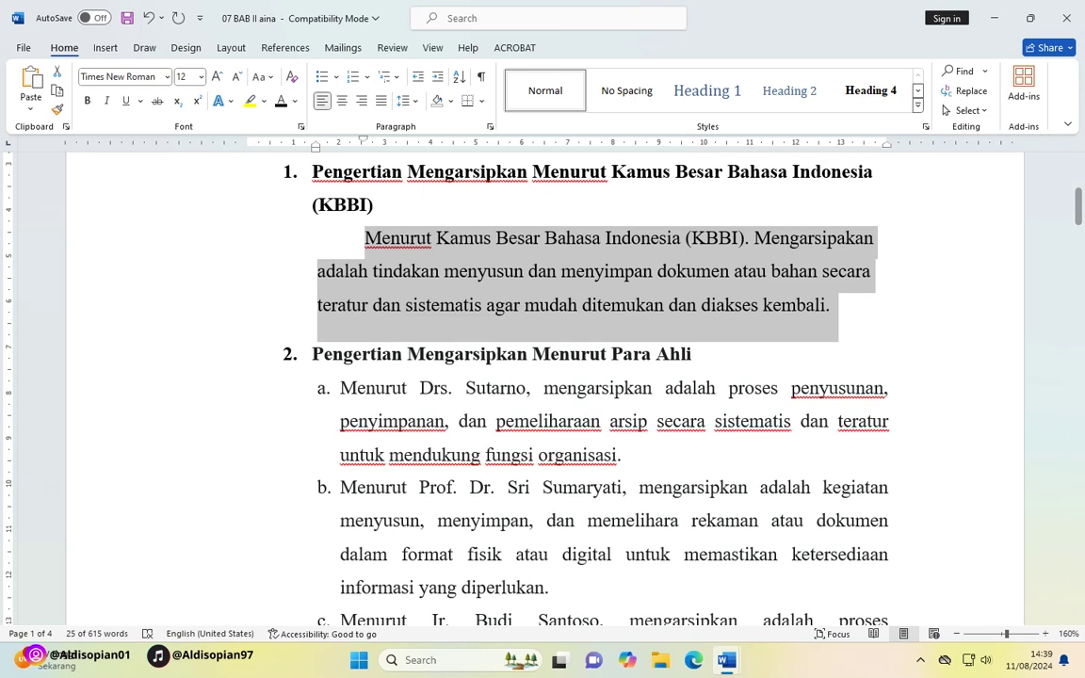
# Justify the paragraph under the KBBI heading again, and close the BAB II document.
pyautogui.click(381, 102)
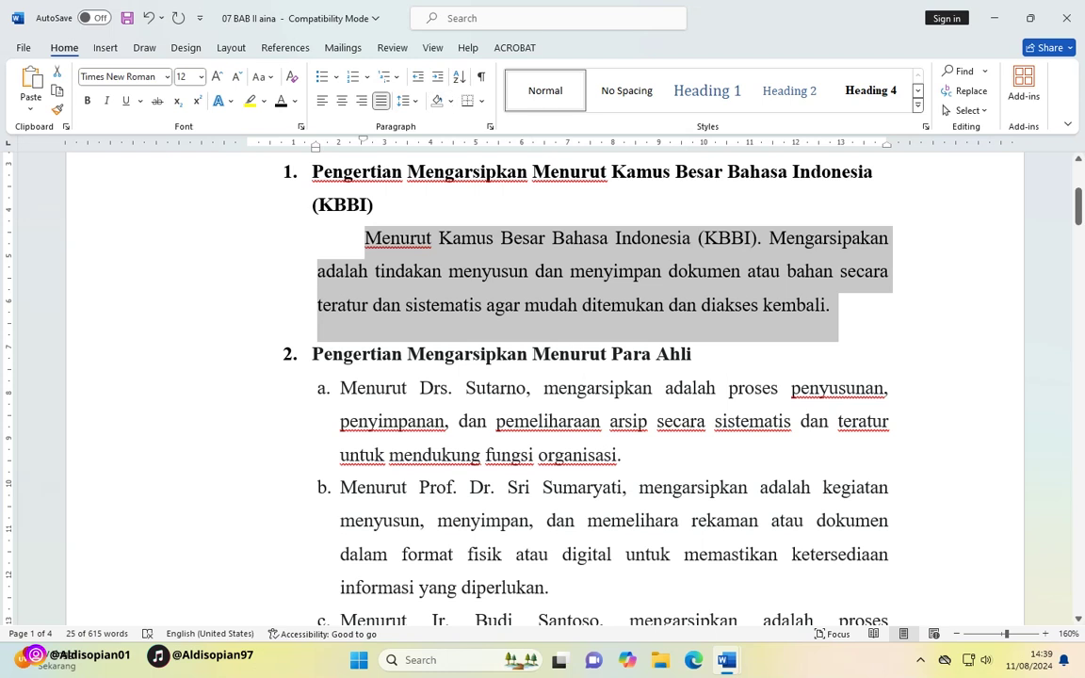
pyautogui.scroll(5, 565, 376)
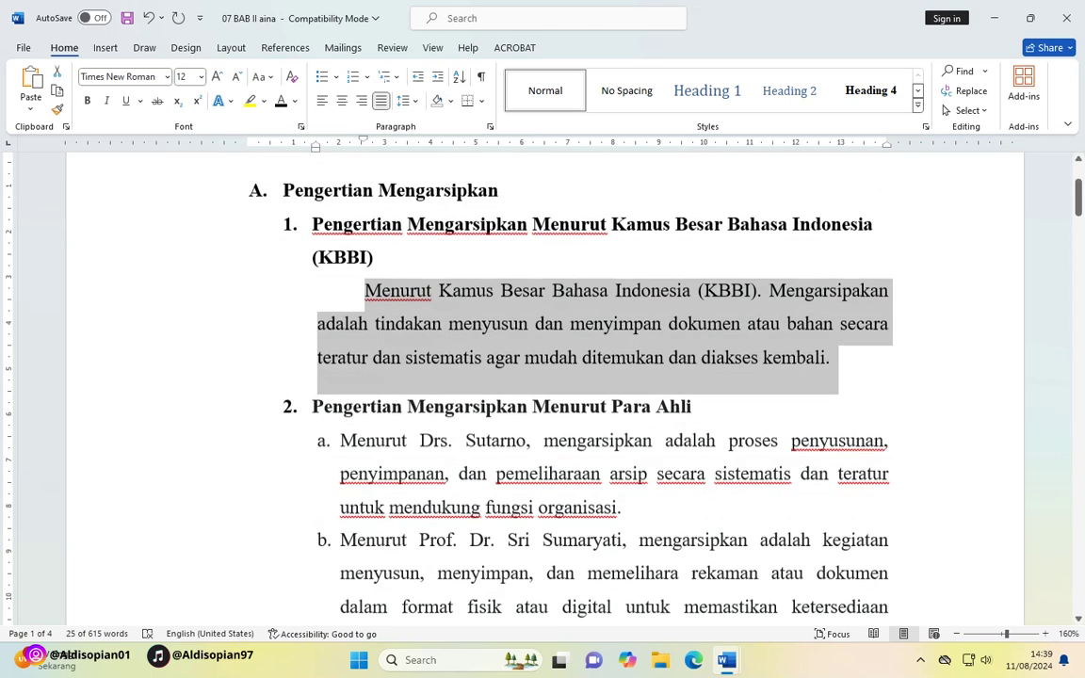
pyautogui.scroll(-2, 488, 459)
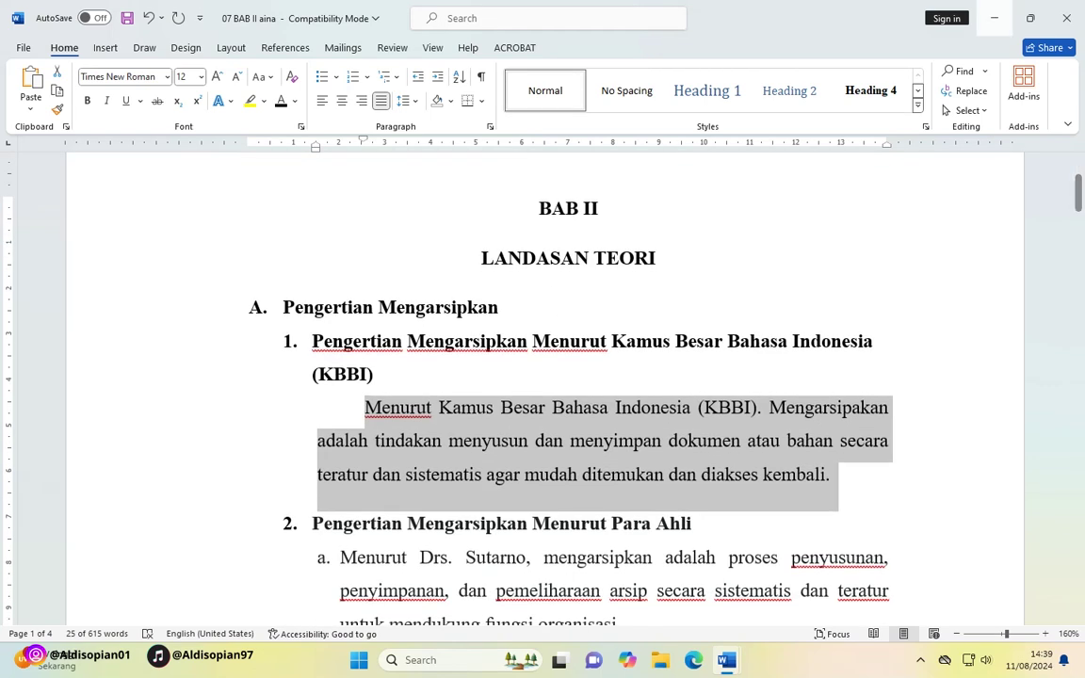
pyautogui.click(1066, 18)
pyautogui.click(620, 355)
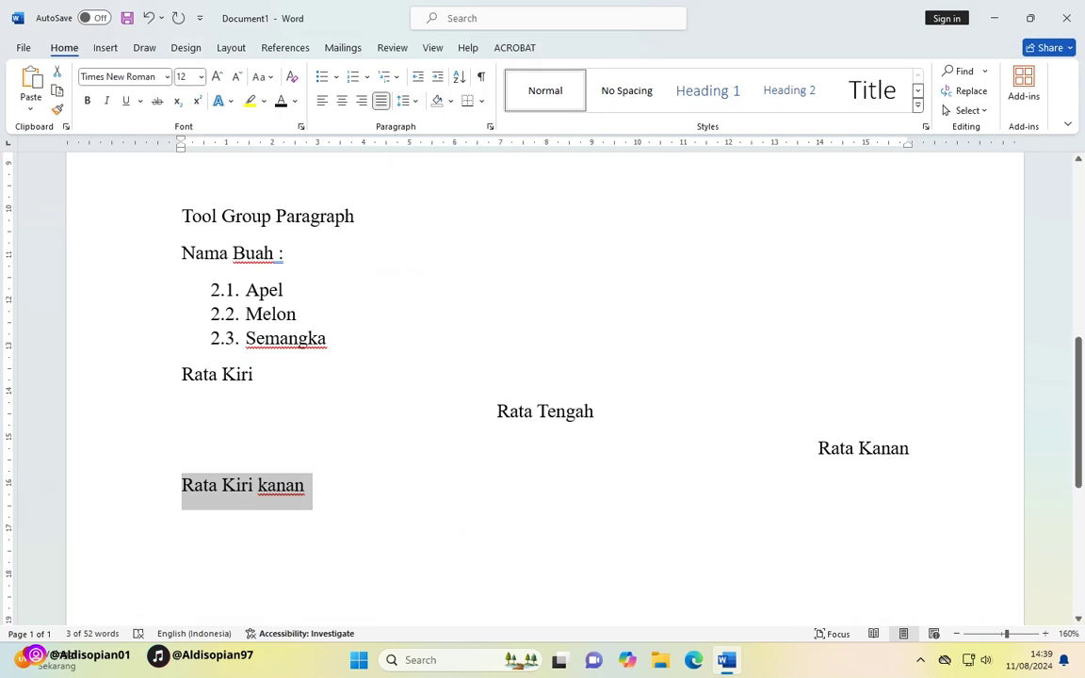
pyautogui.scroll(1, 545, 376)
pyautogui.click(215, 272)
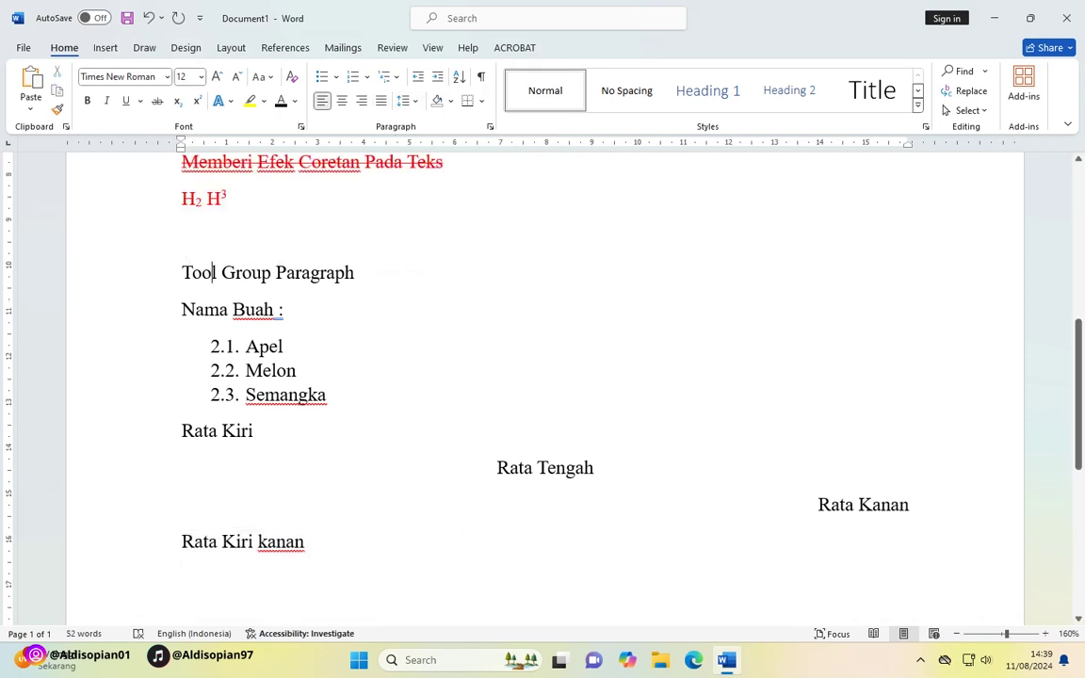
pyautogui.moveTo(184, 273); pyautogui.dragTo(329, 397)
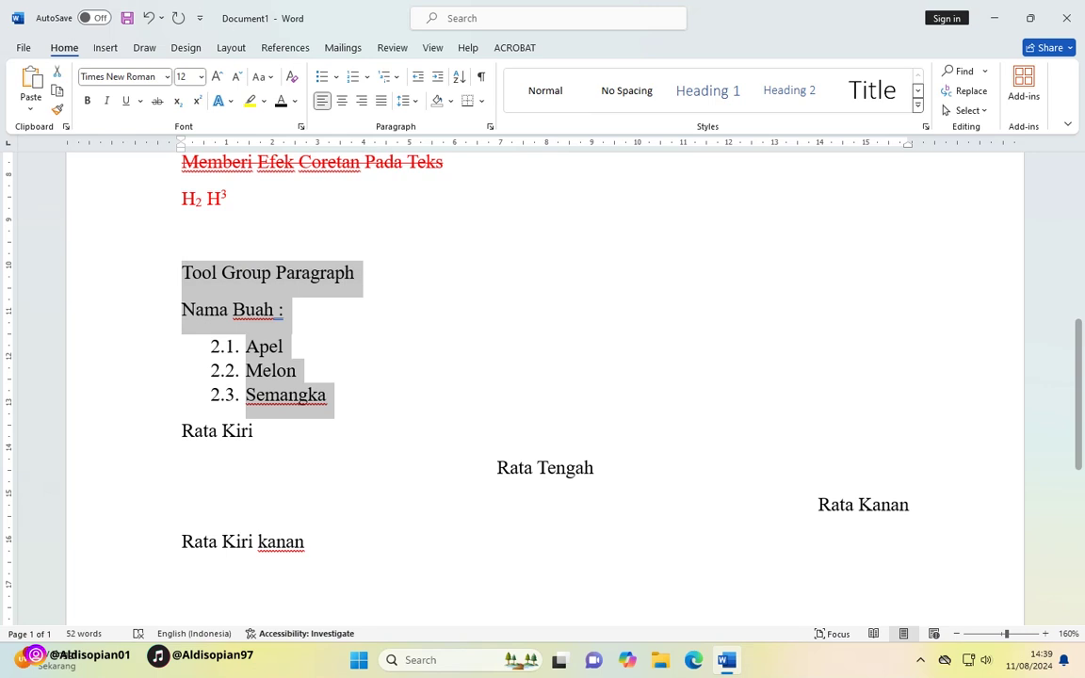
pyautogui.click(403, 101)
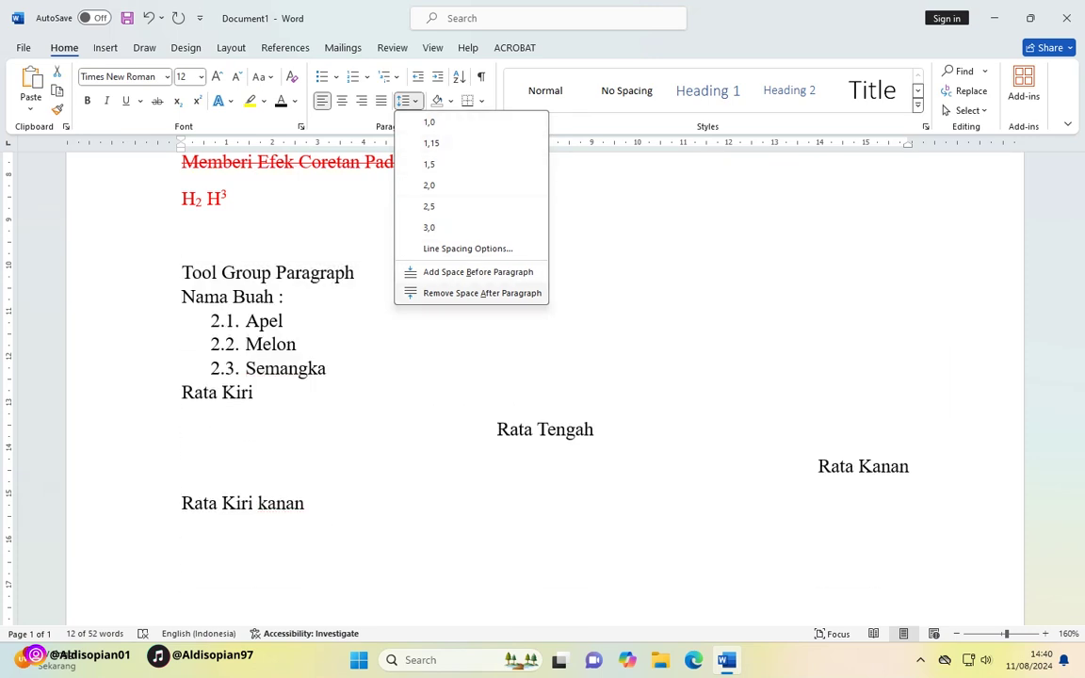
pyautogui.press('Escape')
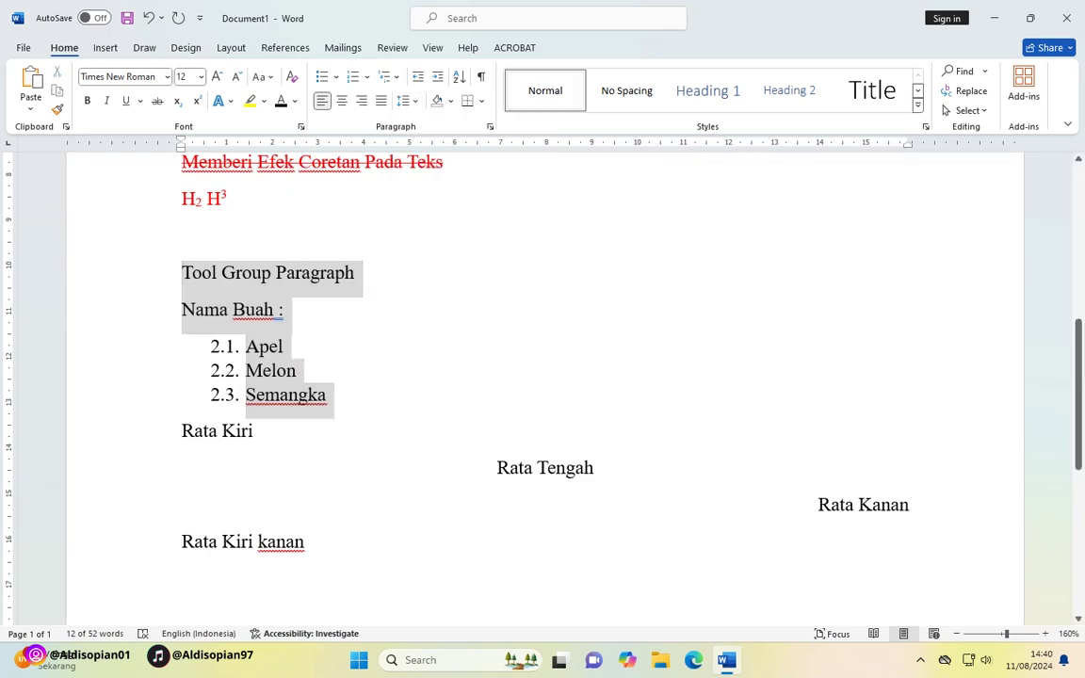
pyautogui.click(181, 272)
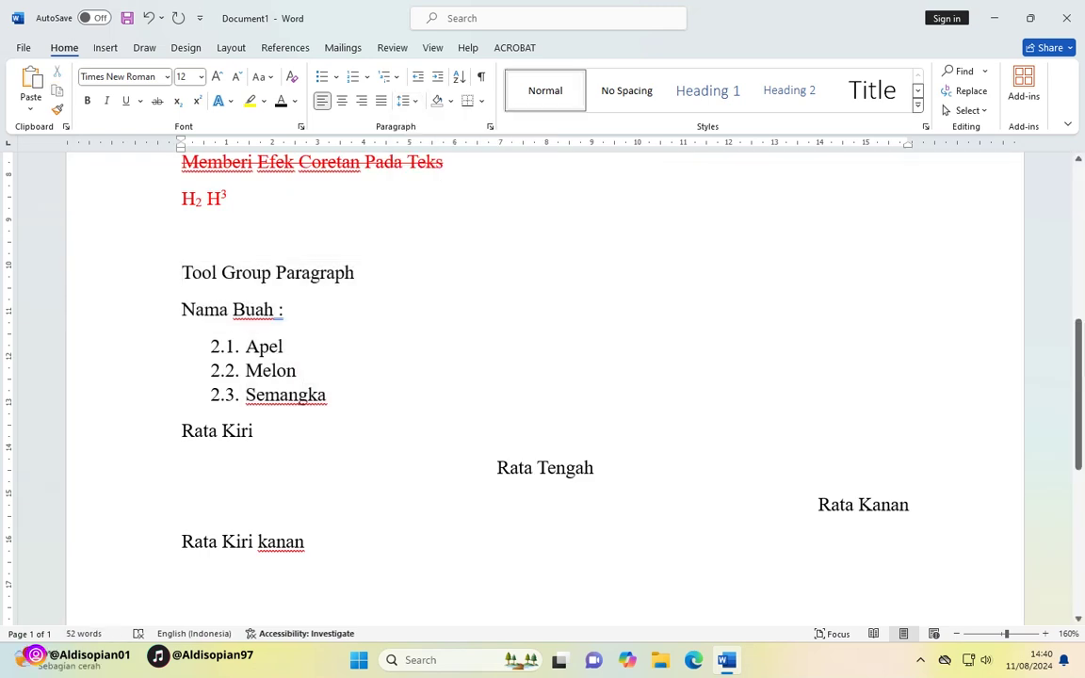
pyautogui.click(205, 309)
pyautogui.click(163, 279)
pyautogui.click(222, 273)
pyautogui.click(163, 311)
pyautogui.tripleClick(221, 272)
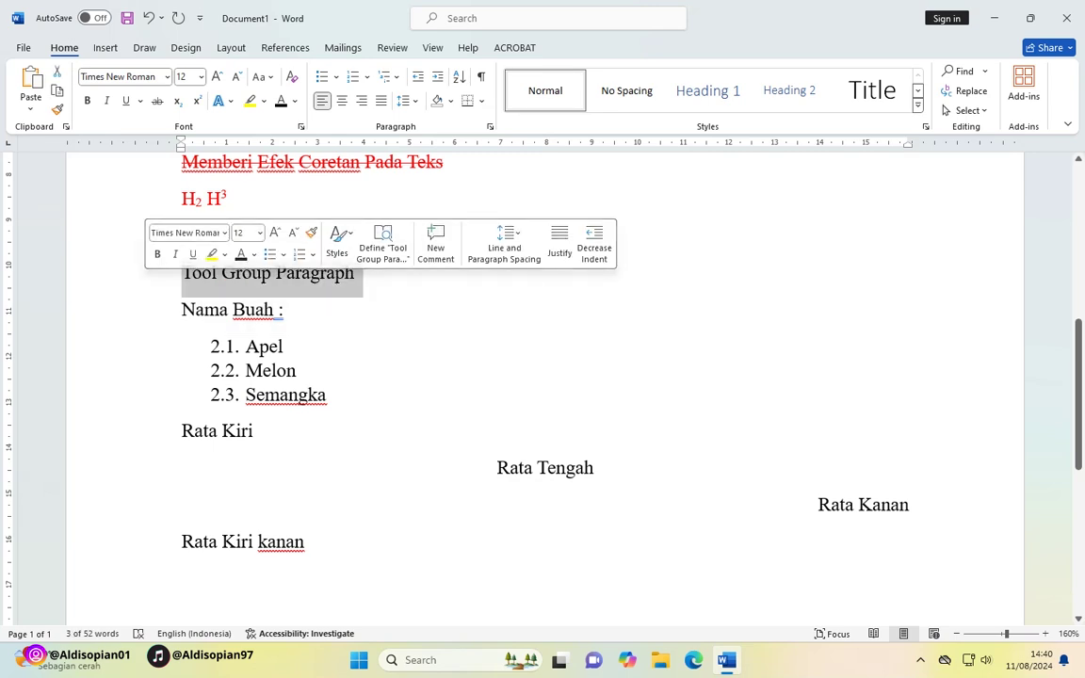
# Remove the space after paragraphs from the Tool Group Paragraph line through the Semangka list item.
pyautogui.click(182, 273)
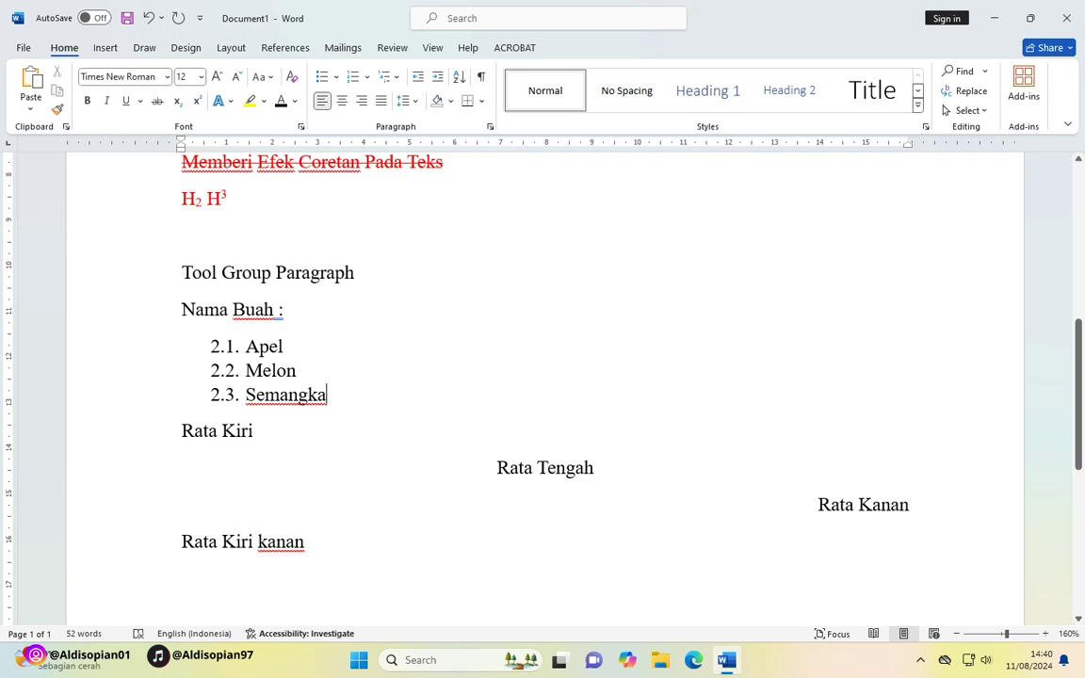
pyautogui.keyDown('shift'); pyautogui.click(327, 396); pyautogui.keyUp('shift')
pyautogui.click(407, 100)
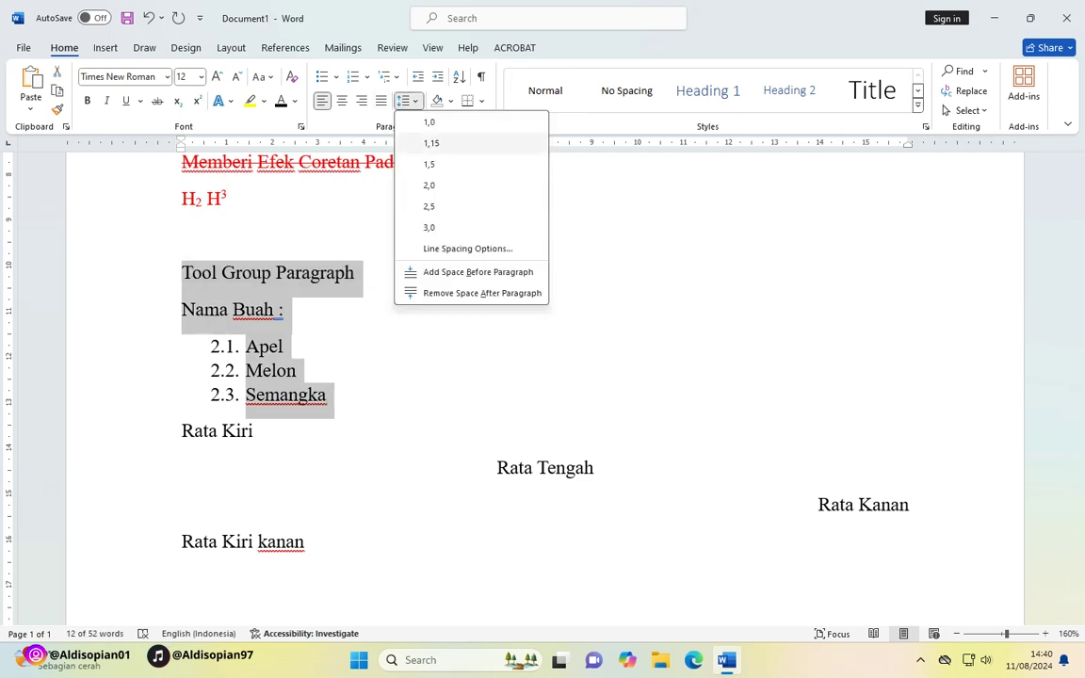
pyautogui.click(481, 293)
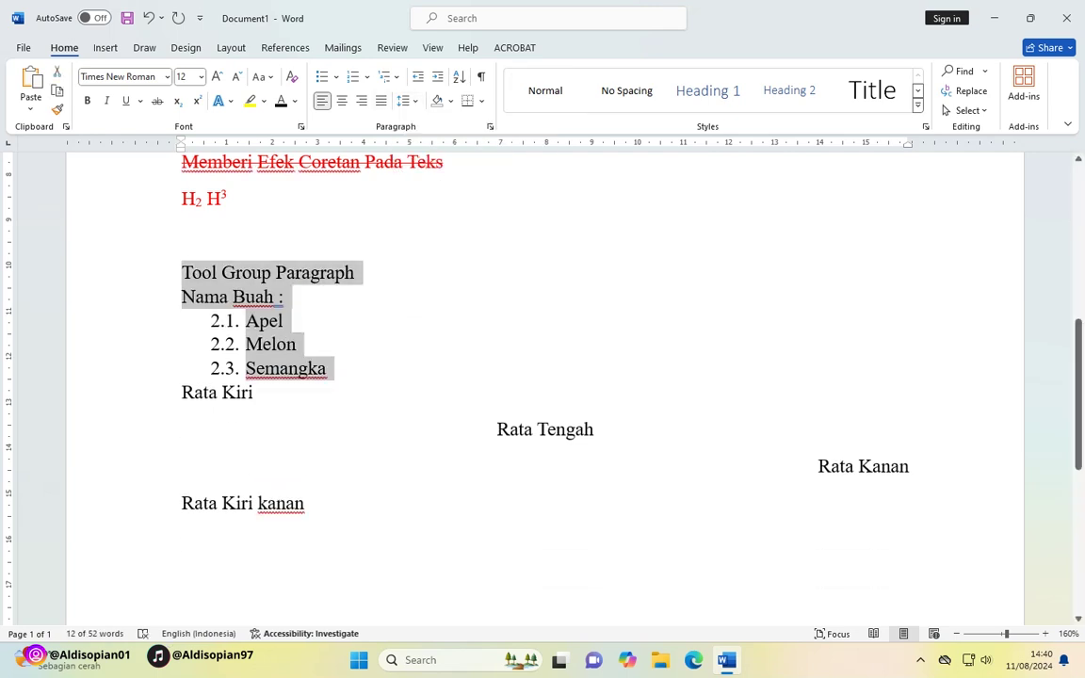
# Set the line spacing of the text from Tool Group Paragraph through Semangka to 1,5.
pyautogui.click(407, 101)
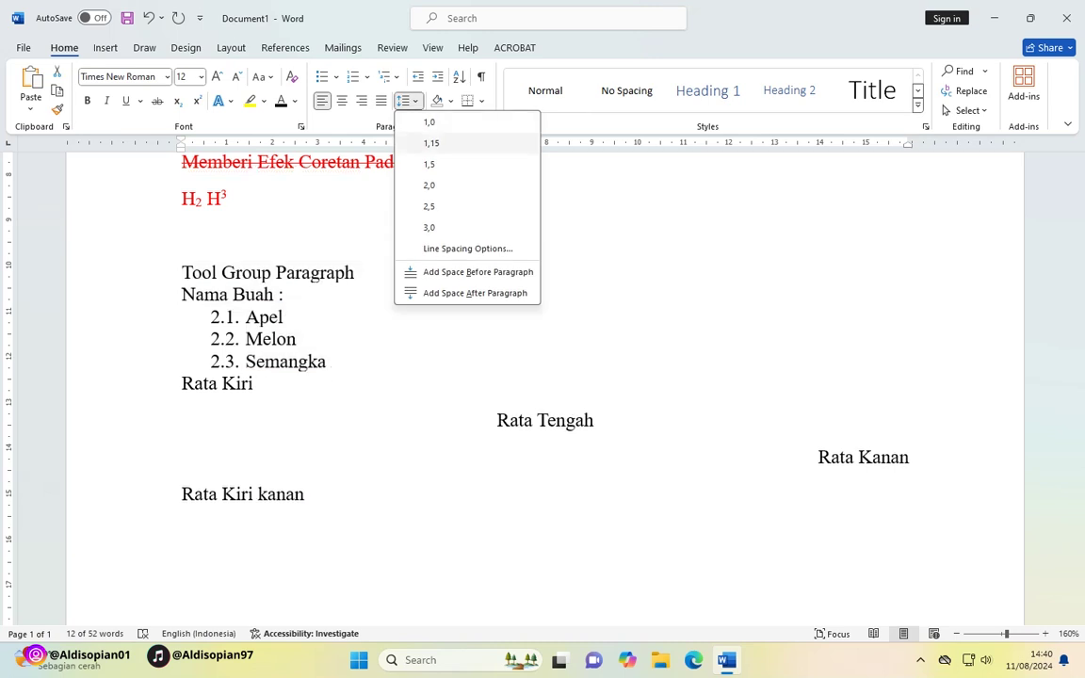
pyautogui.press('Escape')
pyautogui.click(296, 372)
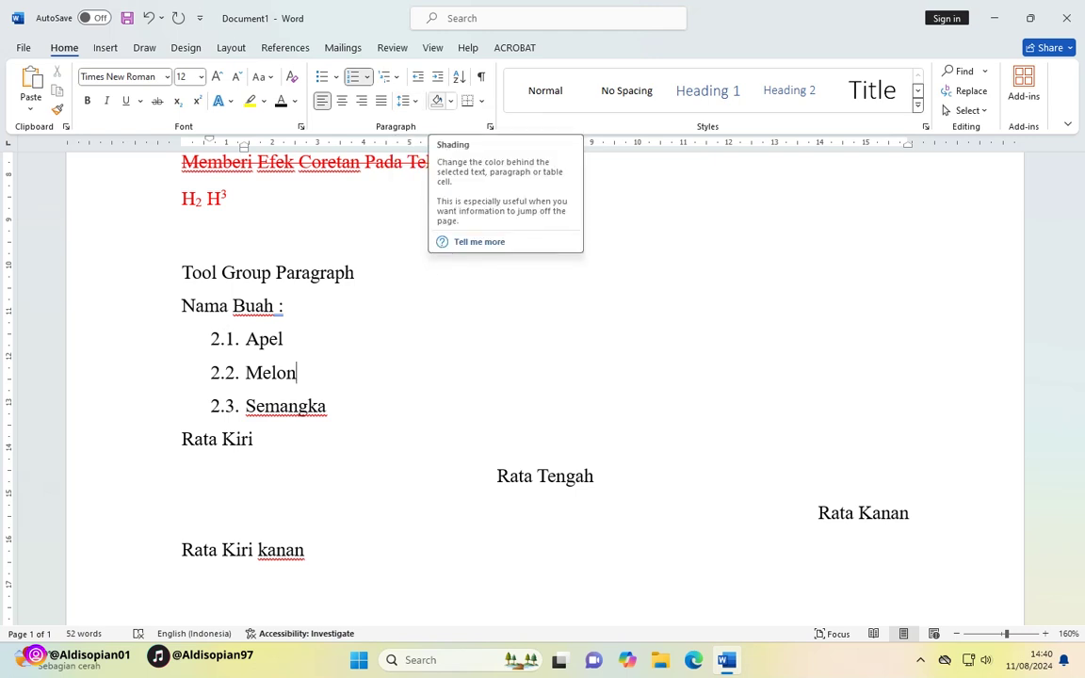
# Shade the Tool Group Paragraph line with the standard red color.
pyautogui.scroll(4, 542, 376)
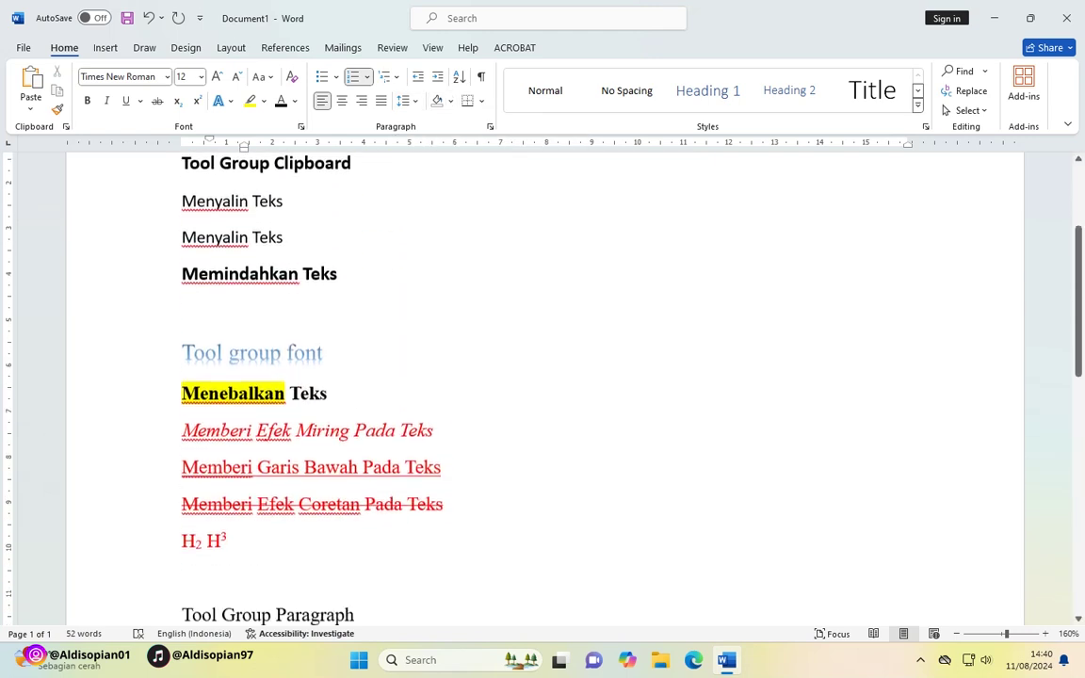
pyautogui.scroll(-2, 542, 377)
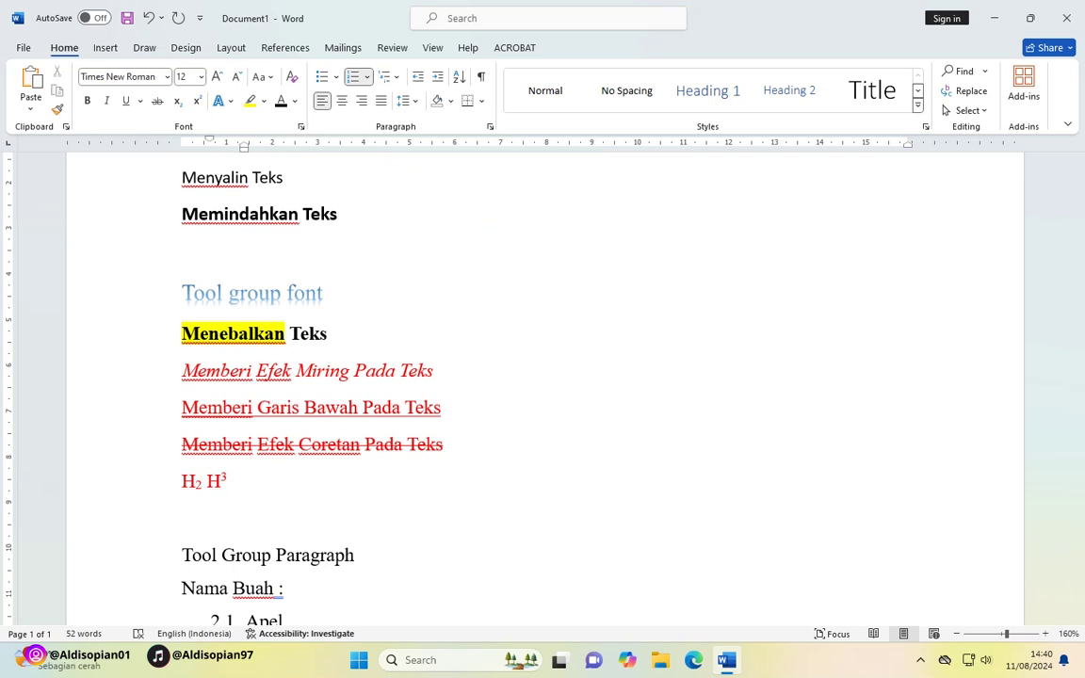
pyautogui.scroll(-1, 542, 377)
pyautogui.scroll(-1, 543, 377)
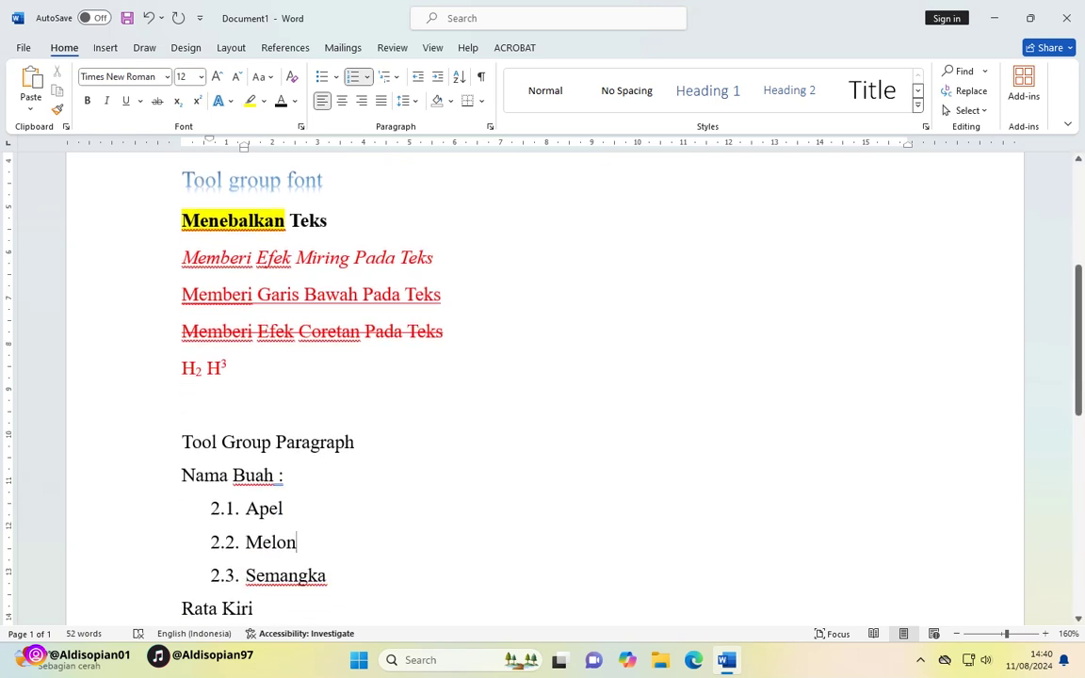
pyautogui.click(242, 442)
pyautogui.press('Home')
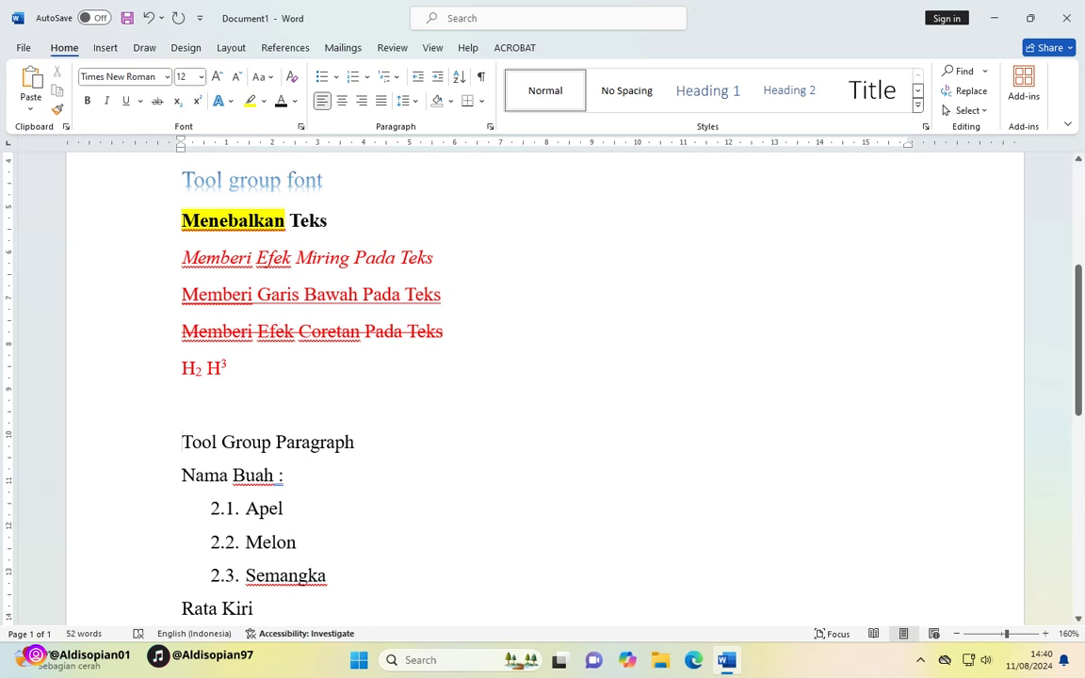
pyautogui.press('End')
pyautogui.scroll(-3, 544, 377)
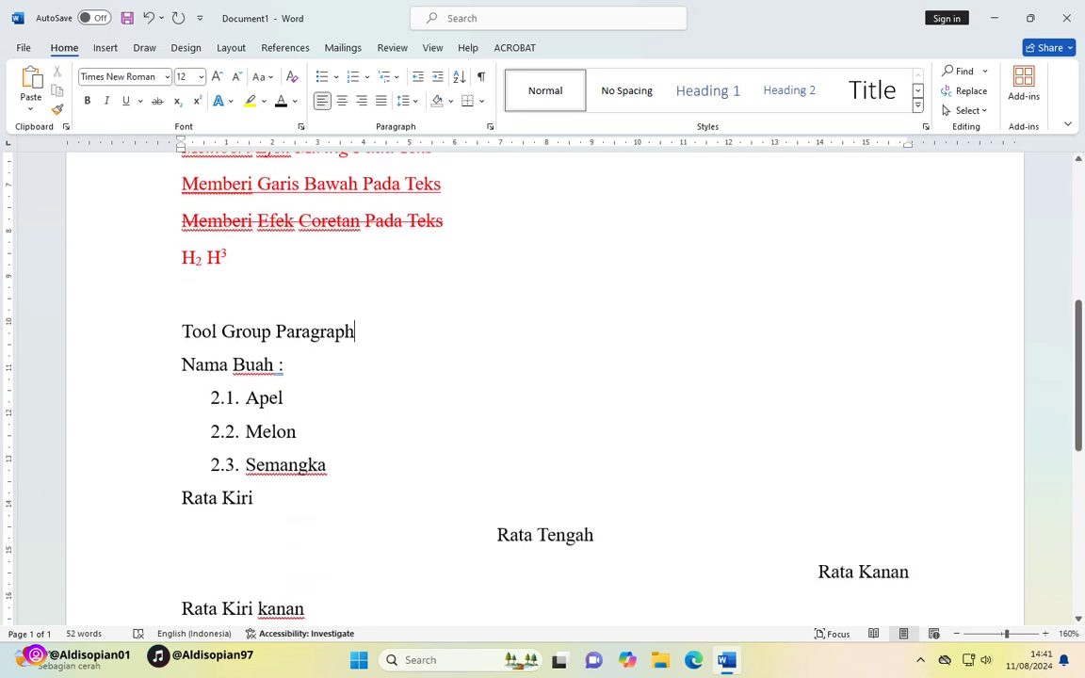
pyautogui.scroll(2, 544, 377)
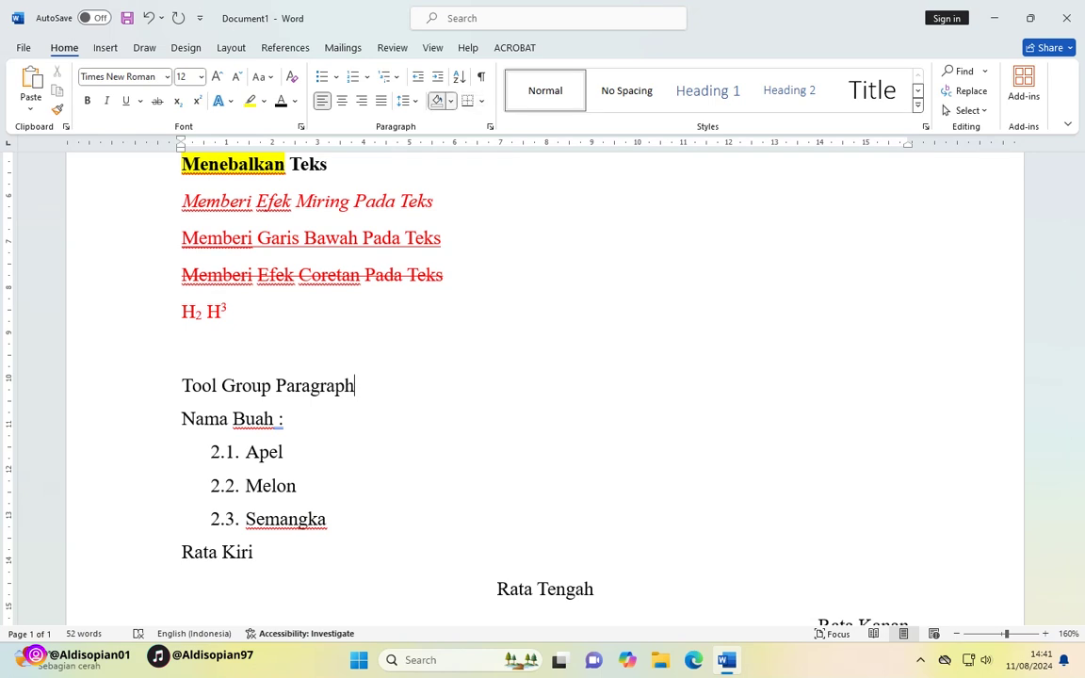
pyautogui.click(450, 100)
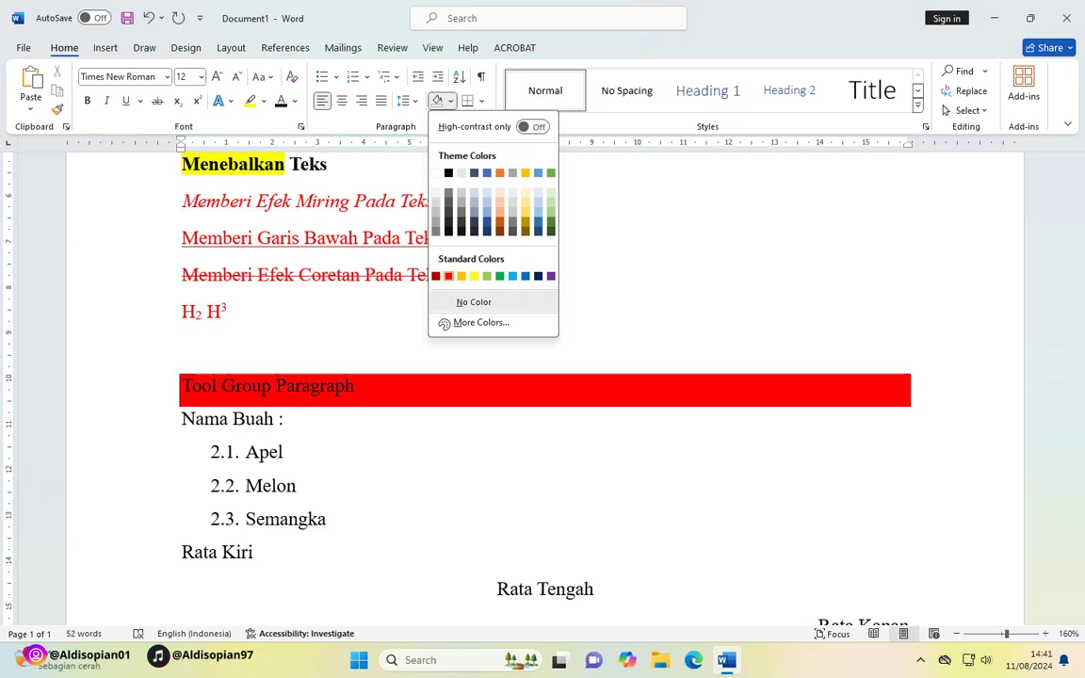
pyautogui.click(448, 276)
pyautogui.moveTo(354, 386); pyautogui.dragTo(182, 386)
pyautogui.click(350, 386)
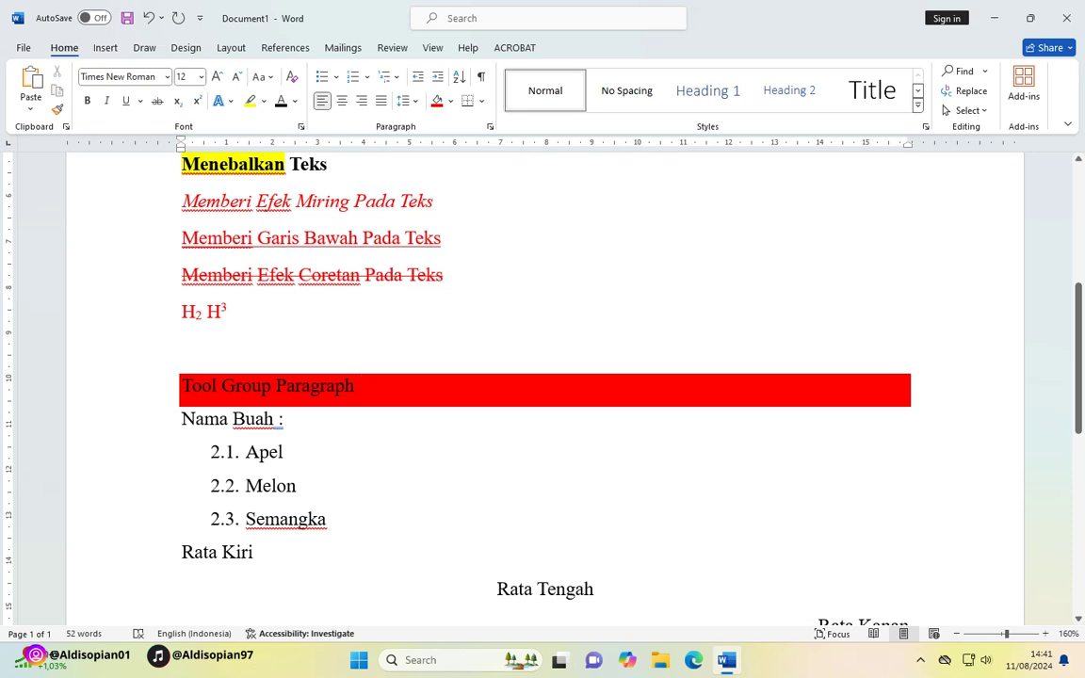
# Look over the border options available for the Memindahkan Teks line.
pyautogui.scroll(-1, 544, 386)
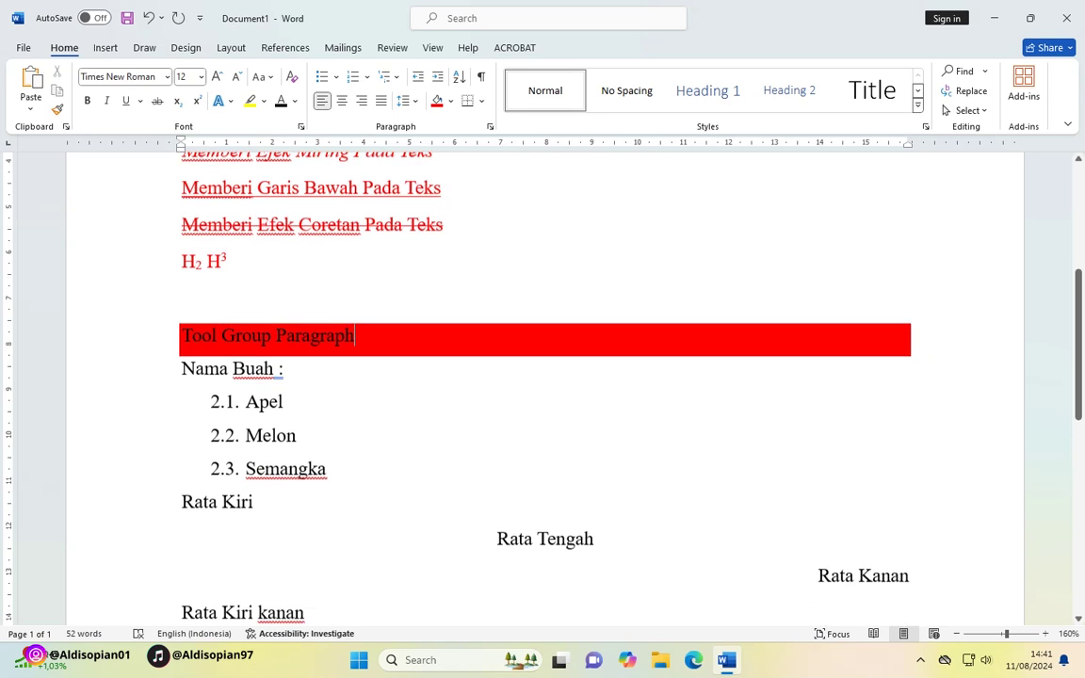
pyautogui.scroll(5, 544, 386)
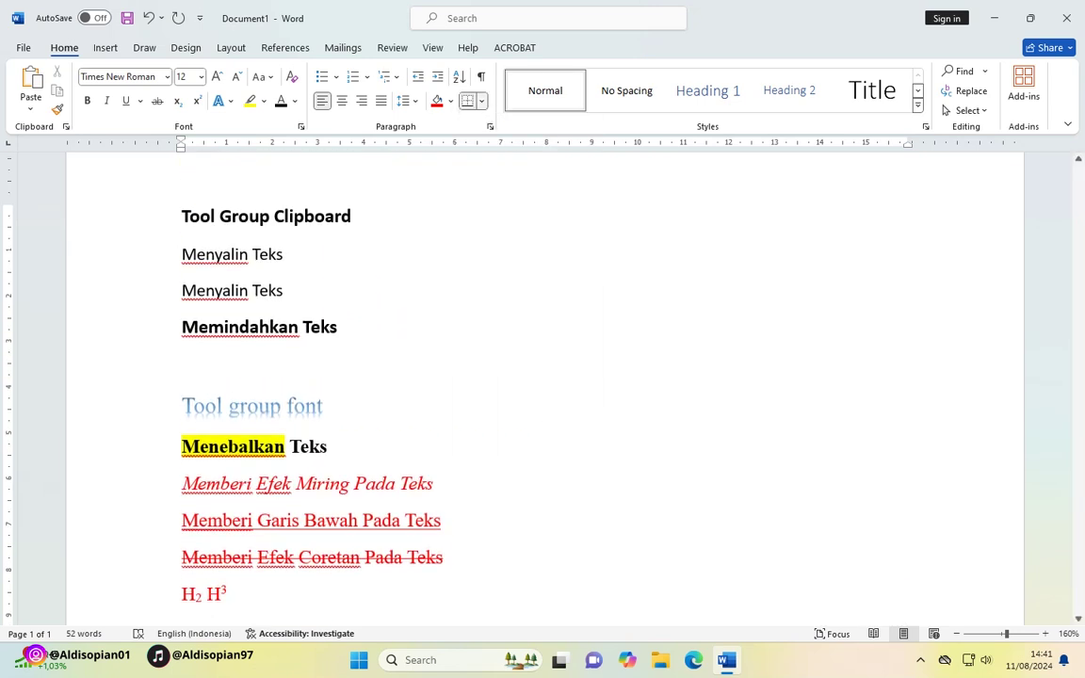
pyautogui.scroll(2, 544, 386)
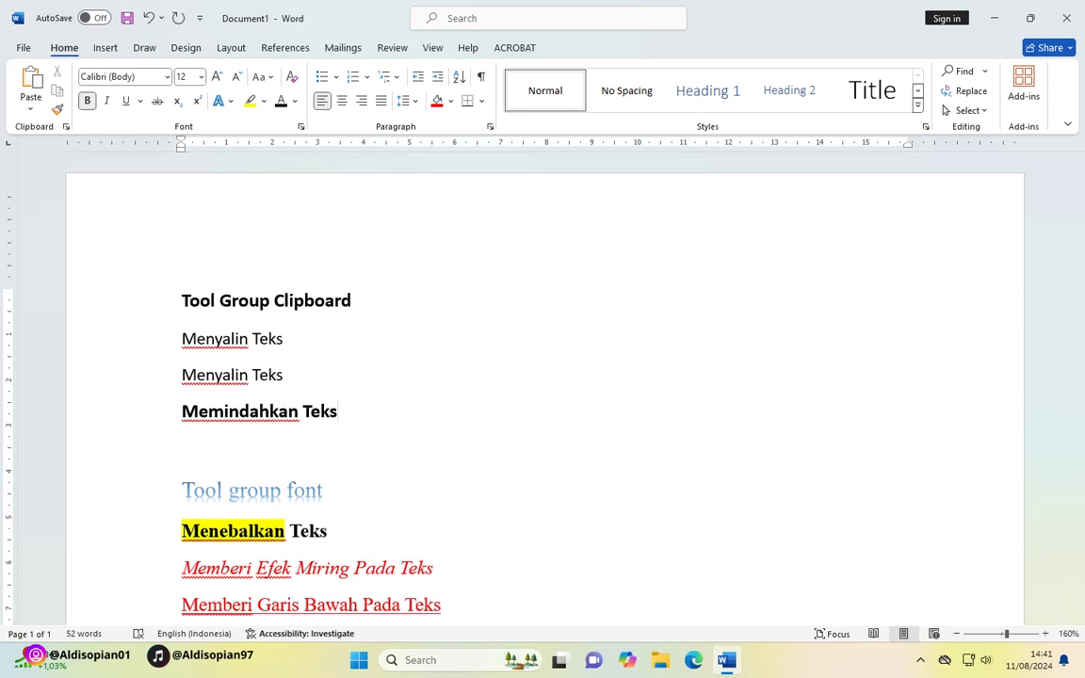
pyautogui.click(481, 101)
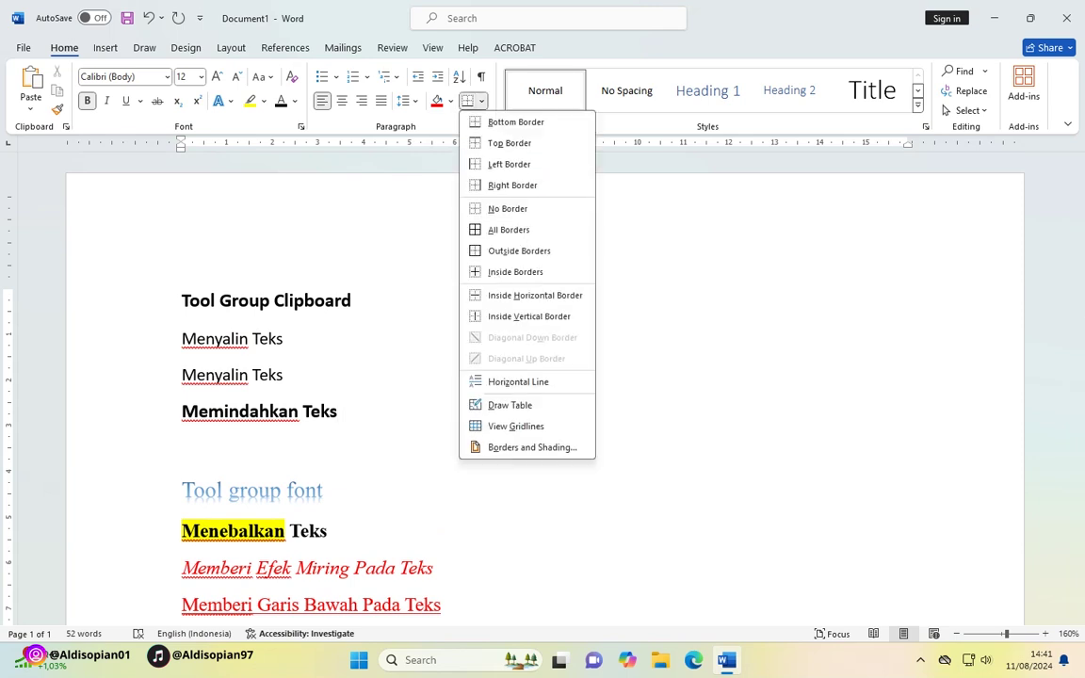
pyautogui.press('Escape')
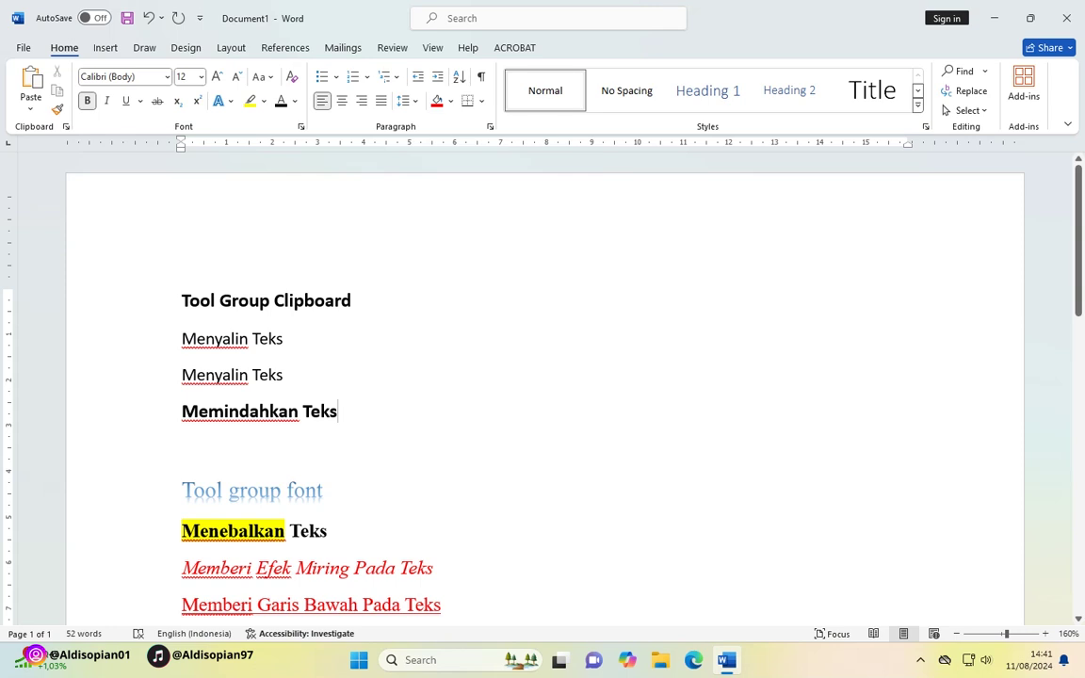
# Add a bottom border to the Memindahkan Teks line.
pyautogui.click(481, 100)
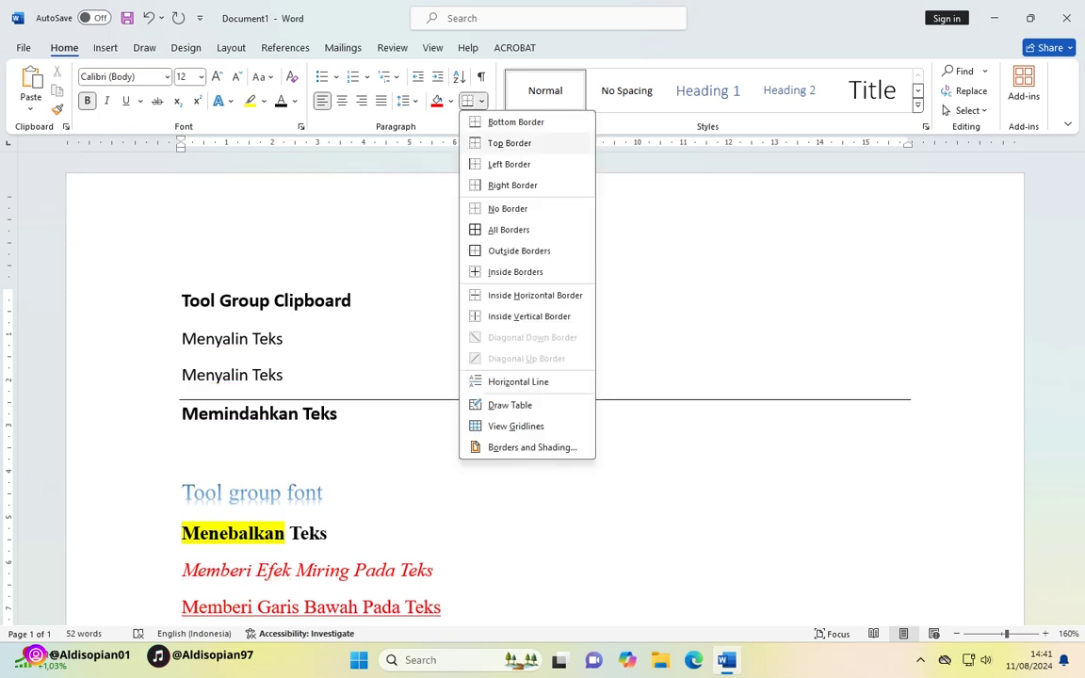
pyautogui.click(515, 122)
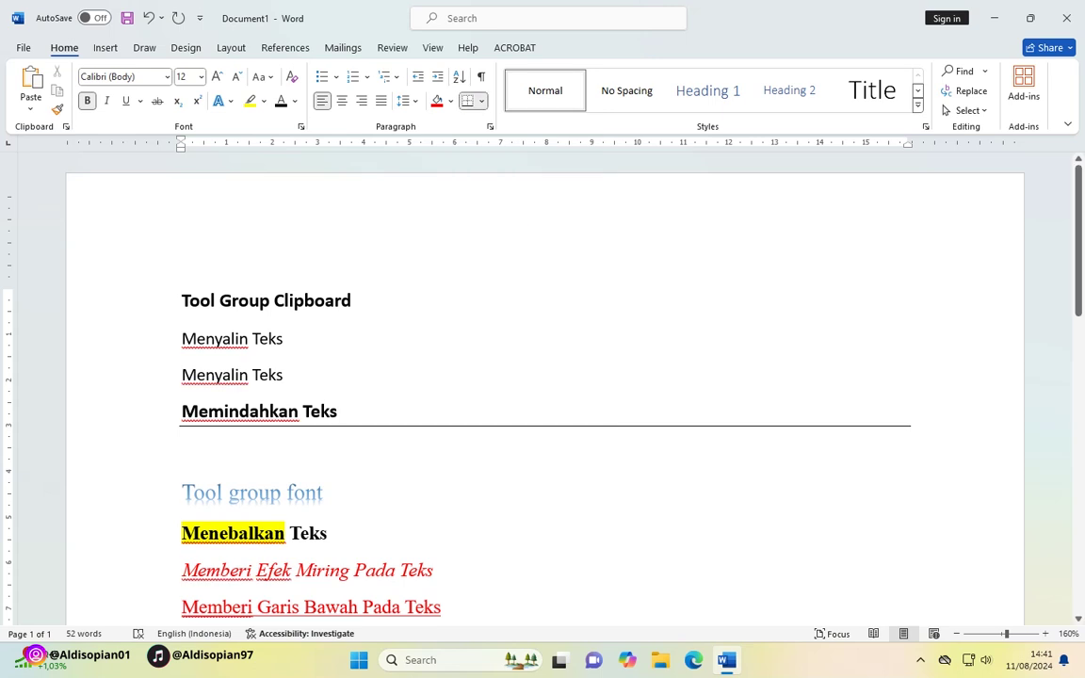
# Add a top border to the Tool group font line.
pyautogui.scroll(-3, 542, 386)
pyautogui.click(323, 380)
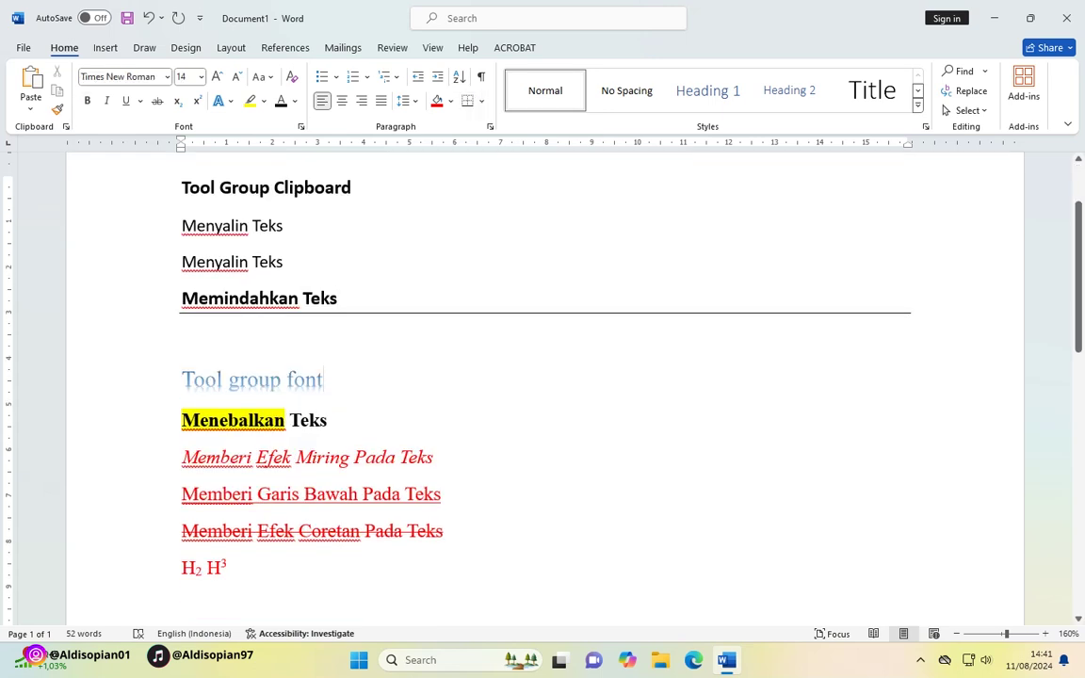
pyautogui.click(481, 101)
pyautogui.click(510, 142)
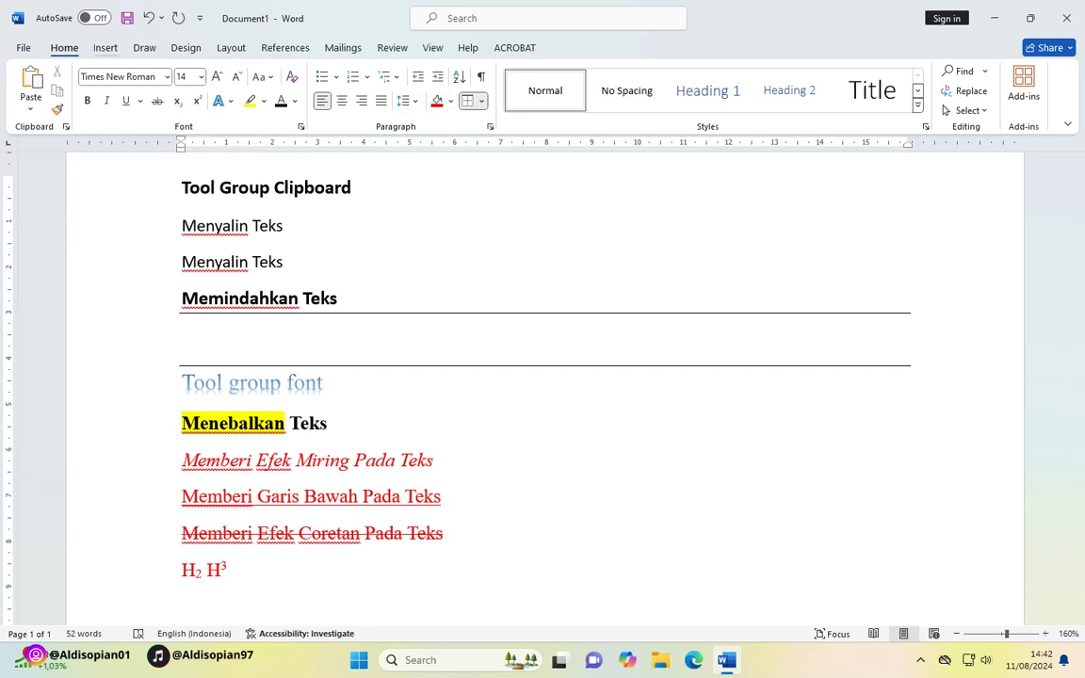
# Add a bottom border to the line with the H₂ and H³ text.
pyautogui.scroll(-4, 544, 376)
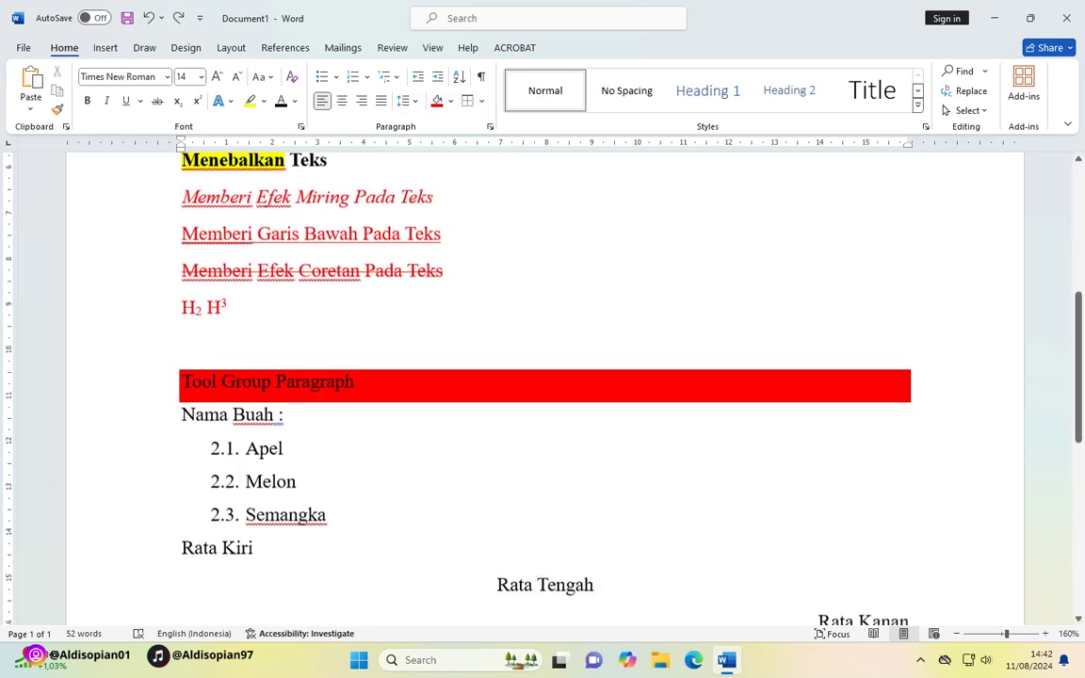
pyautogui.click(228, 284)
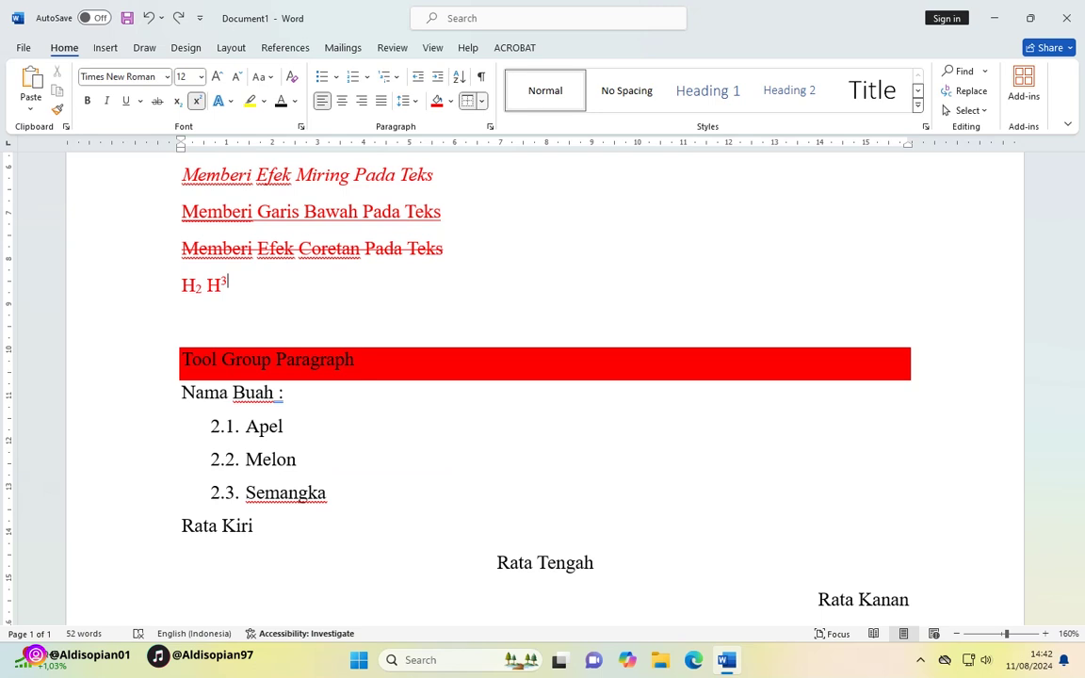
pyautogui.click(481, 101)
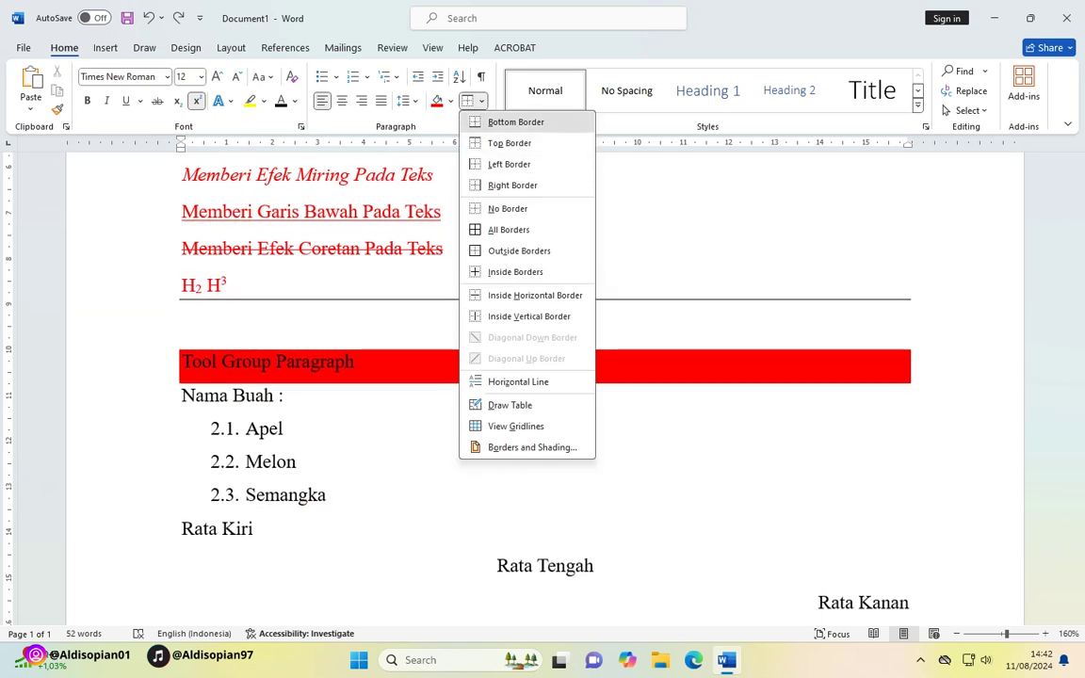
pyautogui.click(516, 121)
pyautogui.scroll(5, 544, 377)
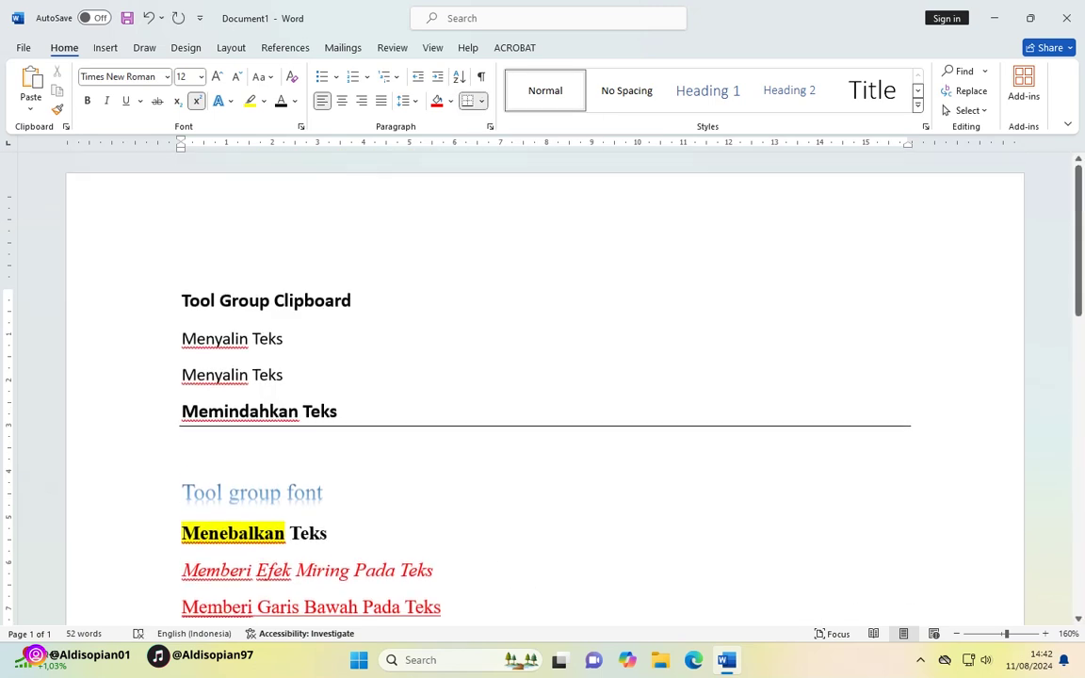
pyautogui.scroll(-3, 544, 377)
pyautogui.click(322, 323)
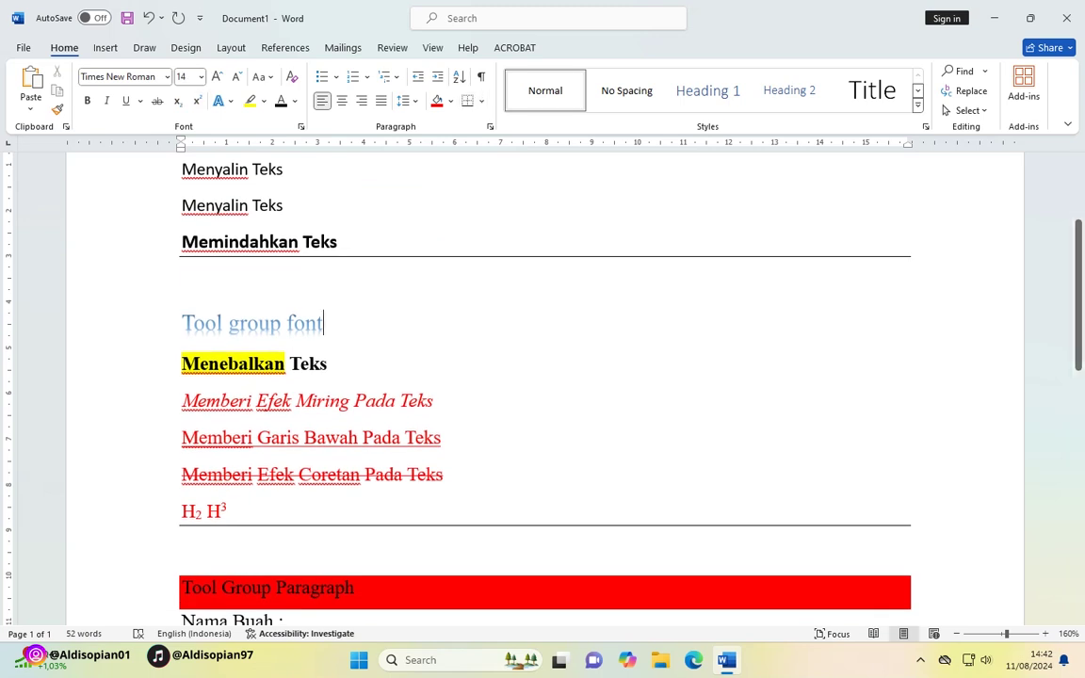
pyautogui.click(481, 101)
pyautogui.press('Escape')
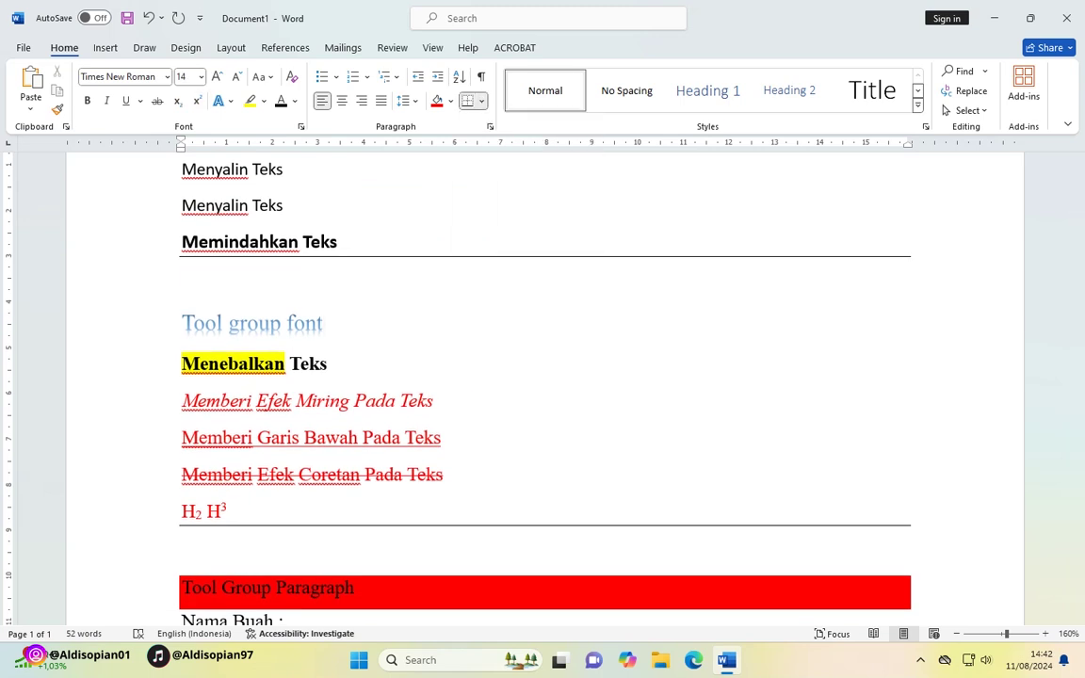
# Add a left border along the lines from Tool group font through the H₂ H³ line.
pyautogui.moveTo(181, 323); pyautogui.dragTo(230, 511)
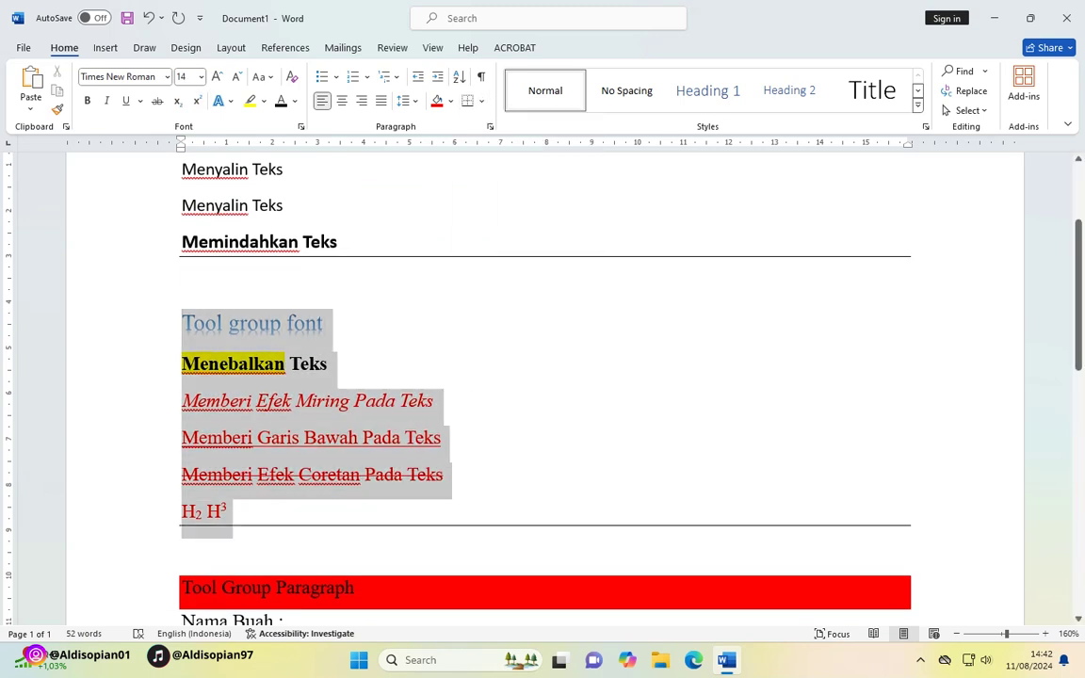
pyautogui.click(481, 101)
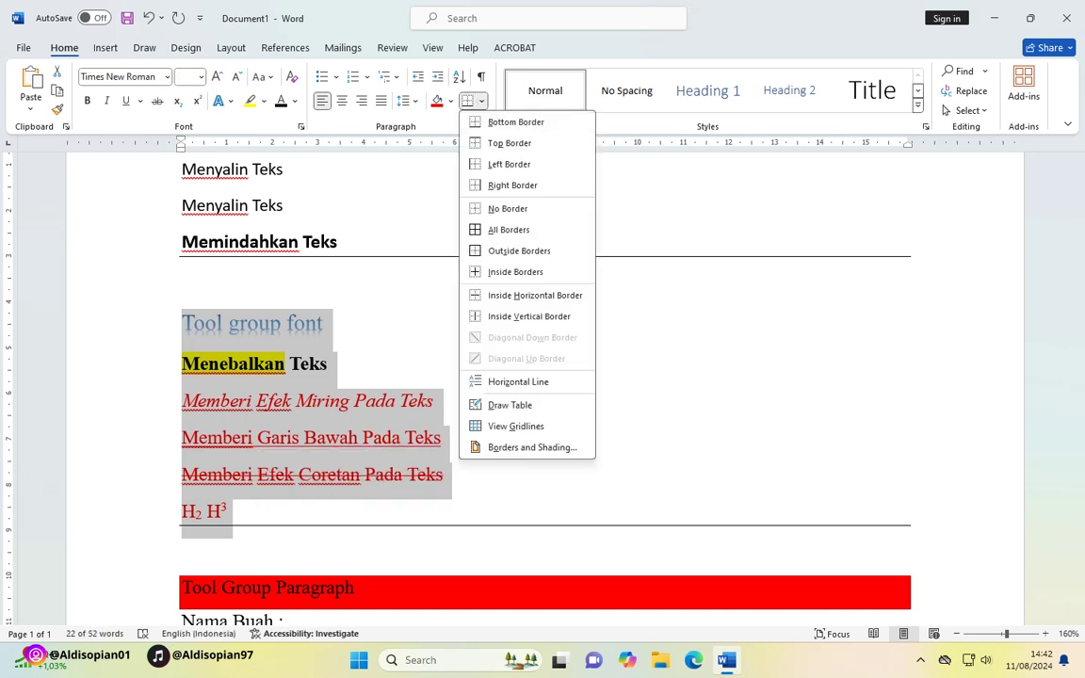
pyautogui.click(505, 159)
# Add a right border along the lines from Nama Buah through the Semangka list item.
pyautogui.scroll(-5, 544, 376)
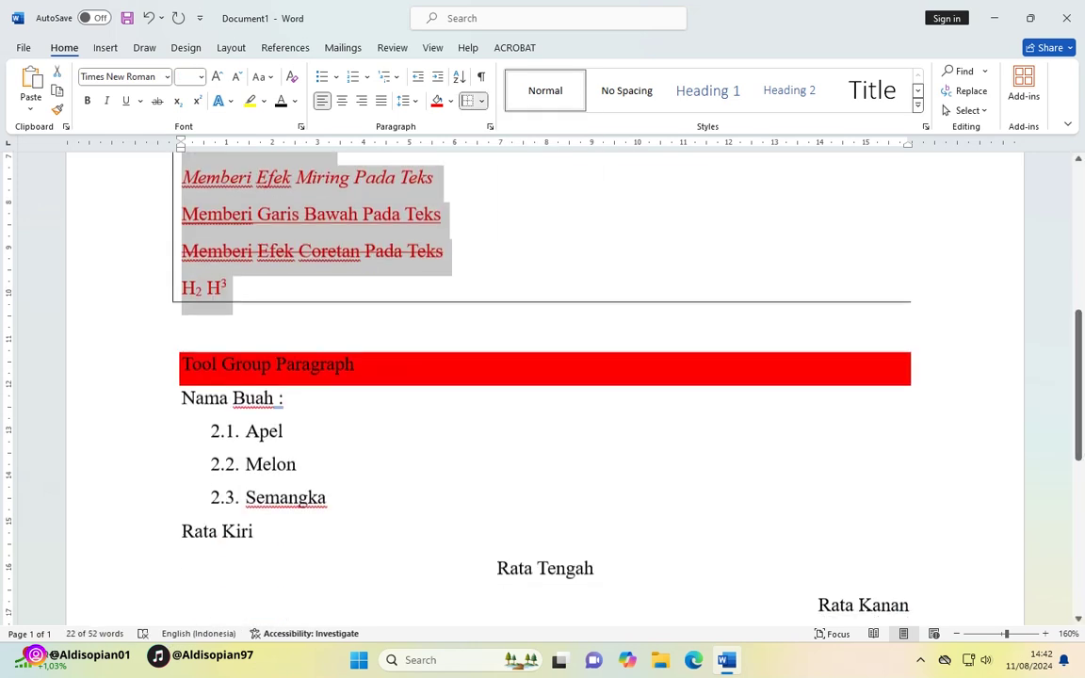
pyautogui.moveTo(181, 339); pyautogui.dragTo(327, 438)
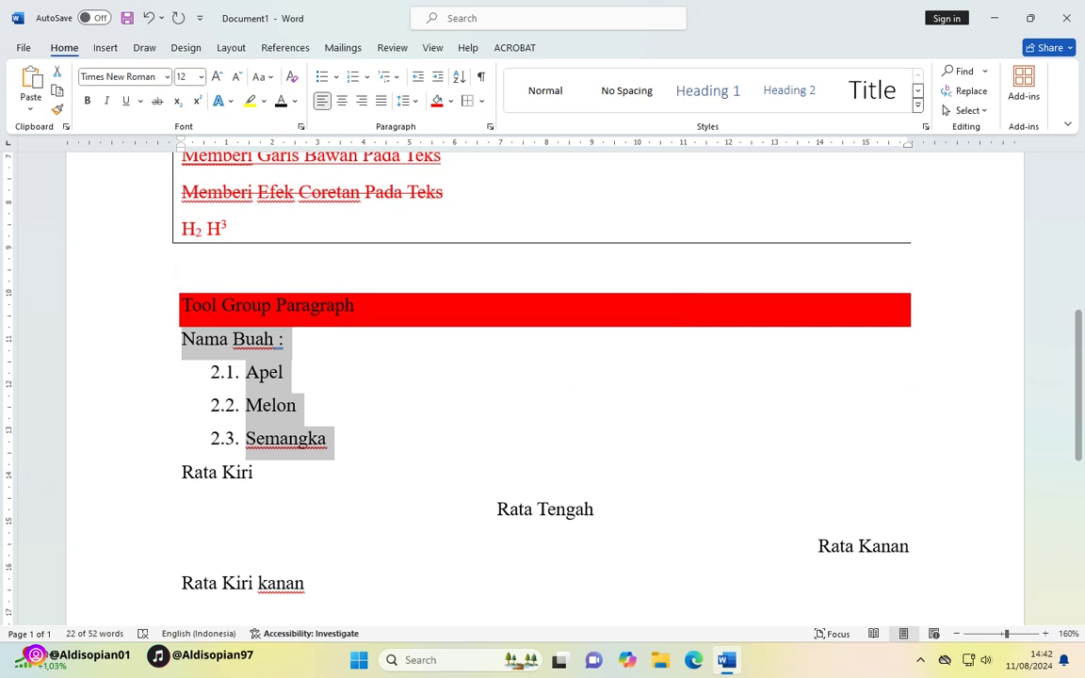
pyautogui.click(481, 100)
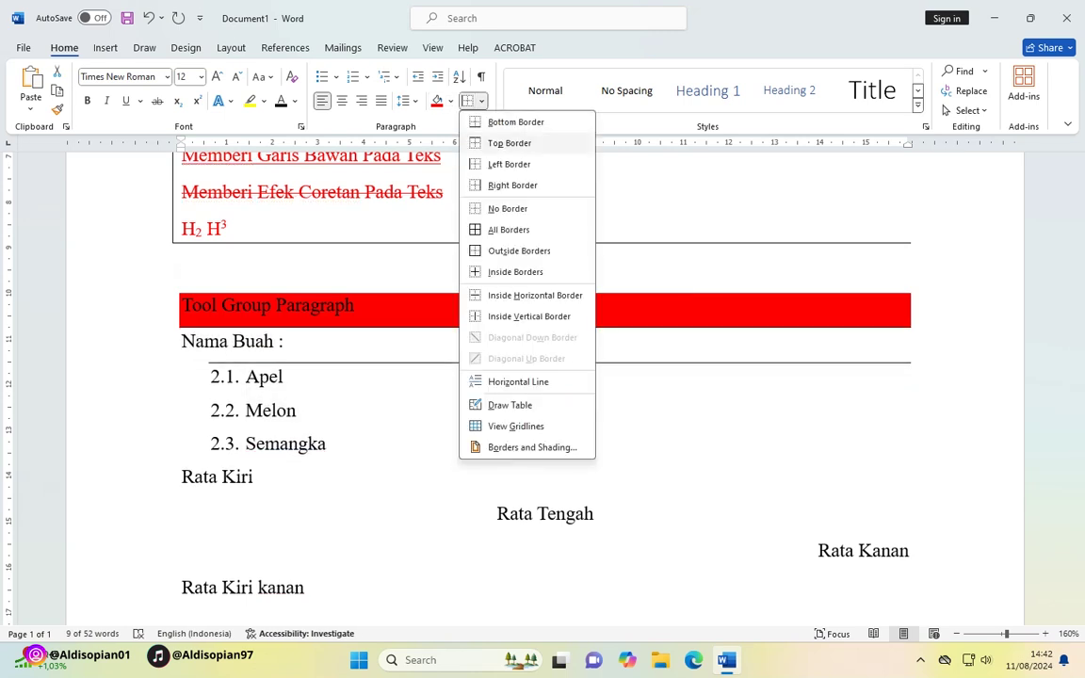
pyautogui.click(512, 184)
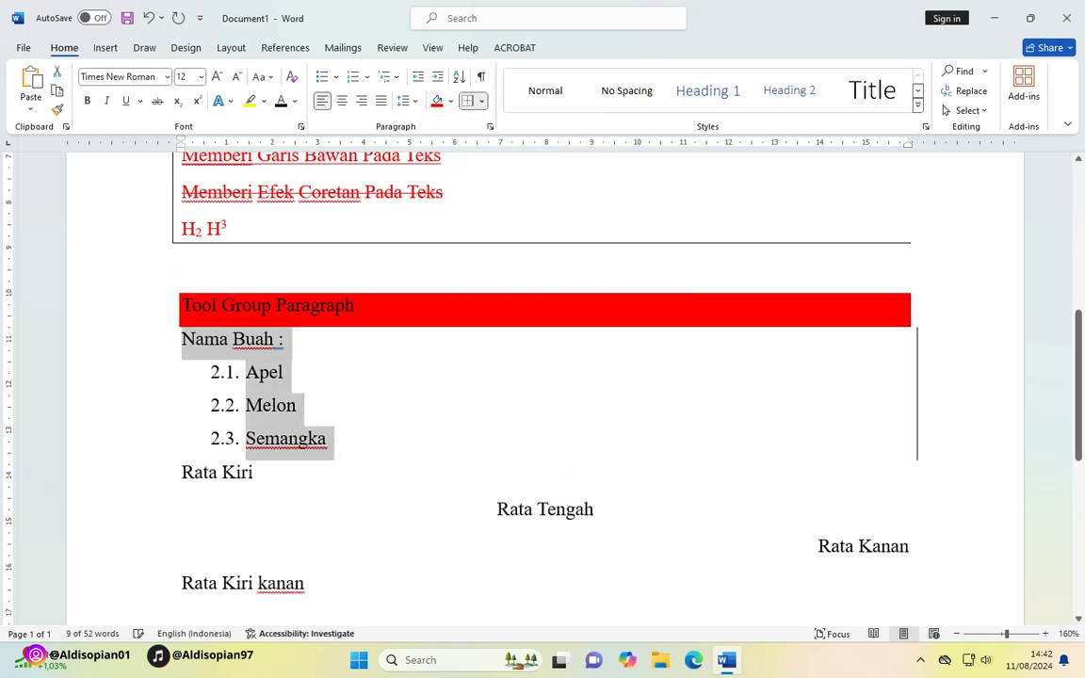
# Apply all borders to the four lines from Tool Group Clipboard through Memindahkan Teks.
pyautogui.scroll(-2, 545, 376)
pyautogui.scroll(10, 544, 376)
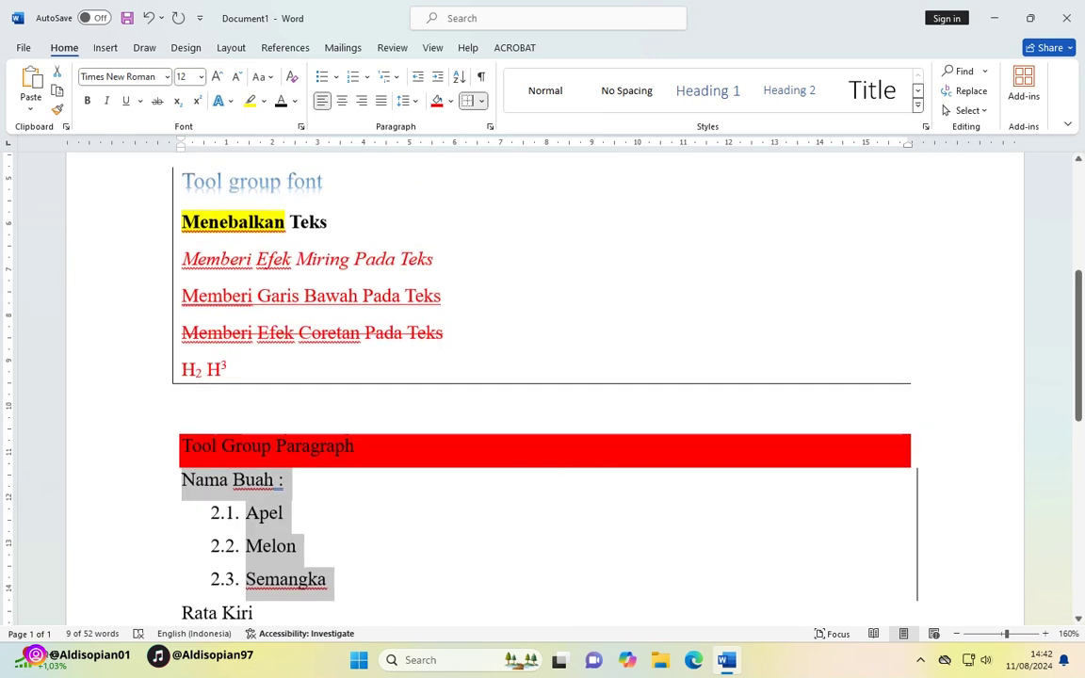
pyautogui.scroll(2, 544, 376)
pyautogui.moveTo(169, 419); pyautogui.dragTo(170, 301)
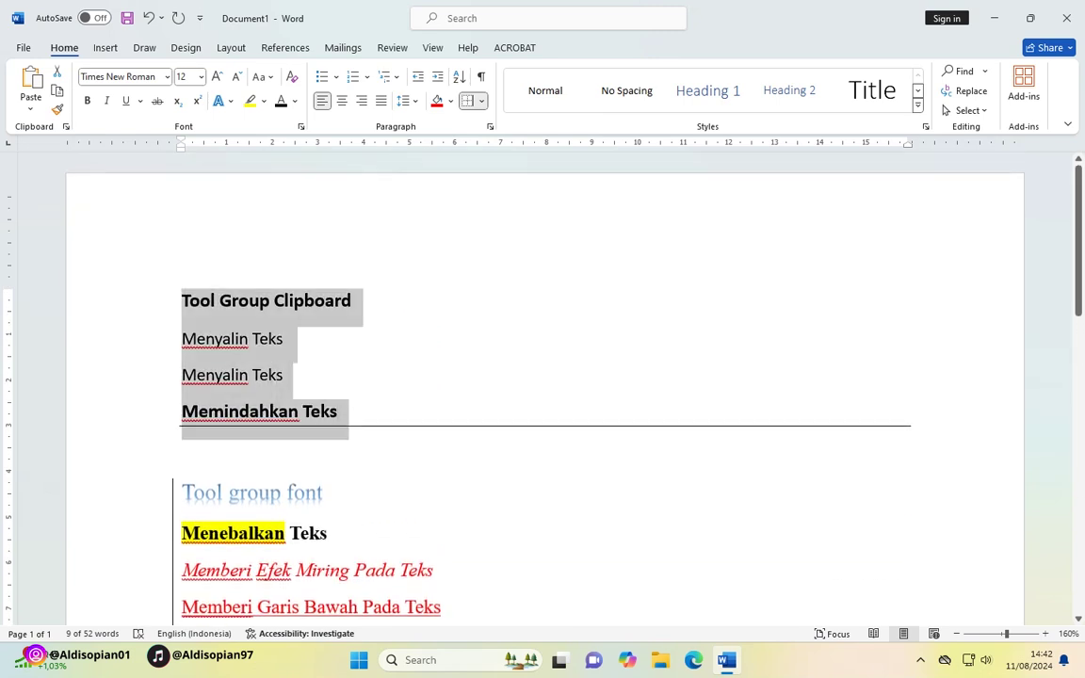
pyautogui.click(481, 101)
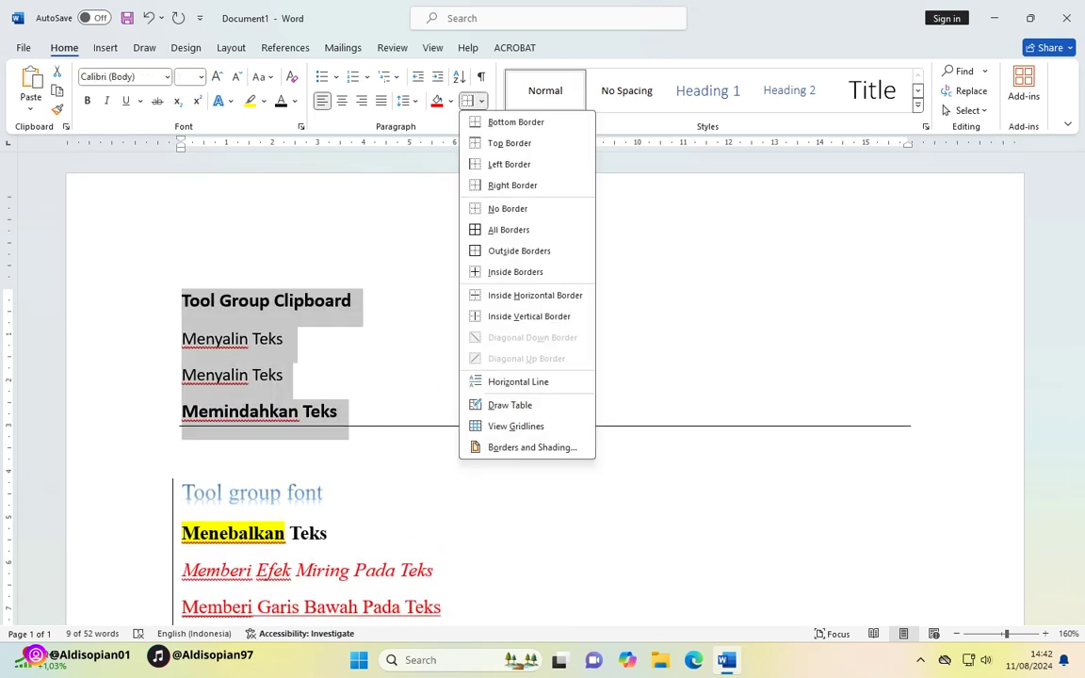
pyautogui.click(513, 228)
pyautogui.click(337, 426)
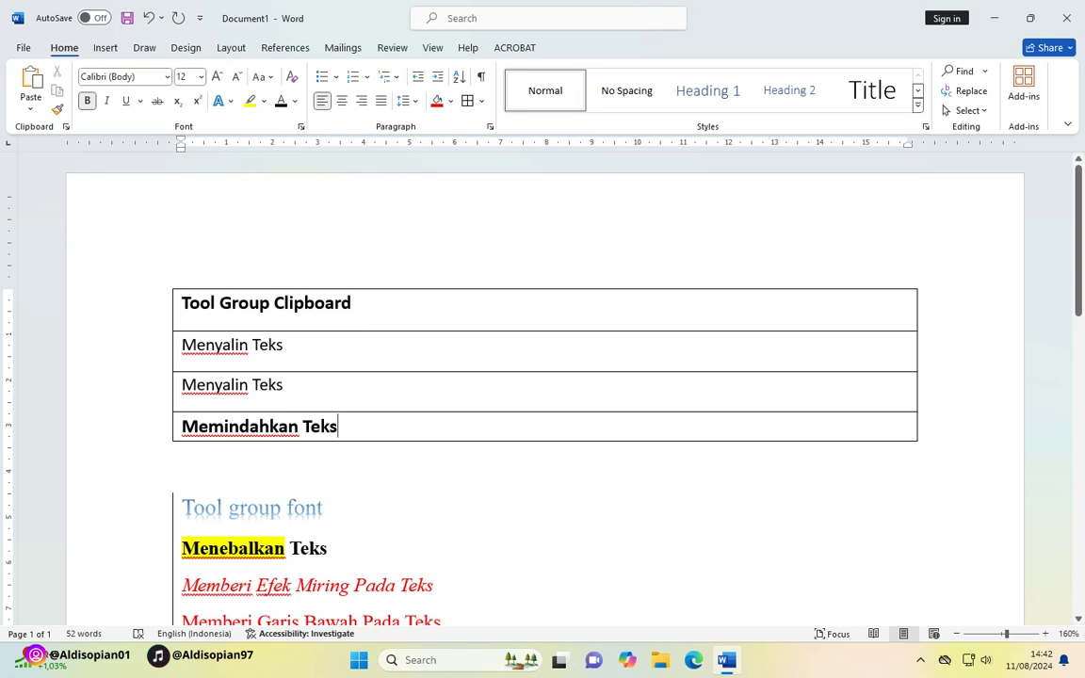
# Undo the all-borders change, try outside borders on the same four Clipboard lines, and clear them again.
pyautogui.hotkey('ctrl', 'z')
pyautogui.click(481, 101)
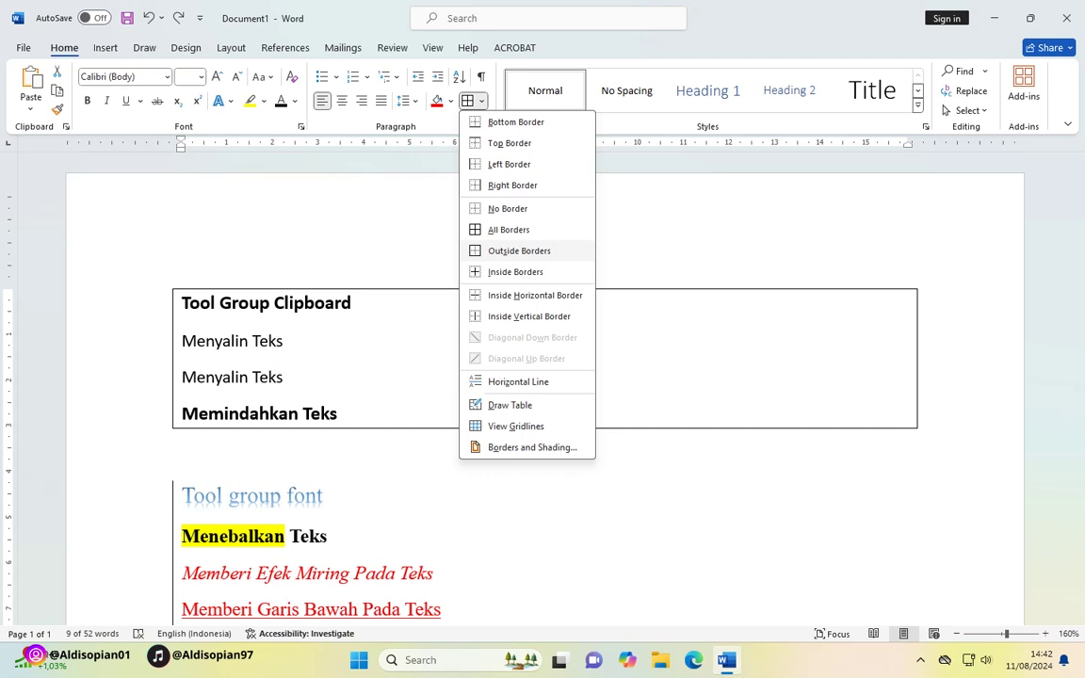
pyautogui.click(519, 251)
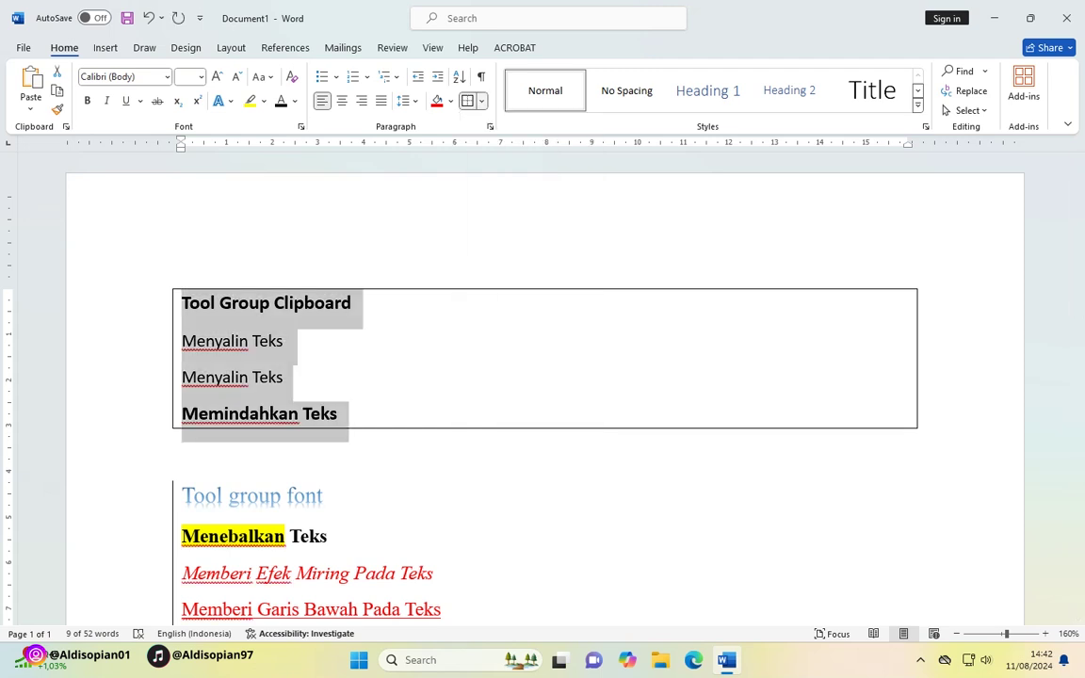
pyautogui.click(481, 101)
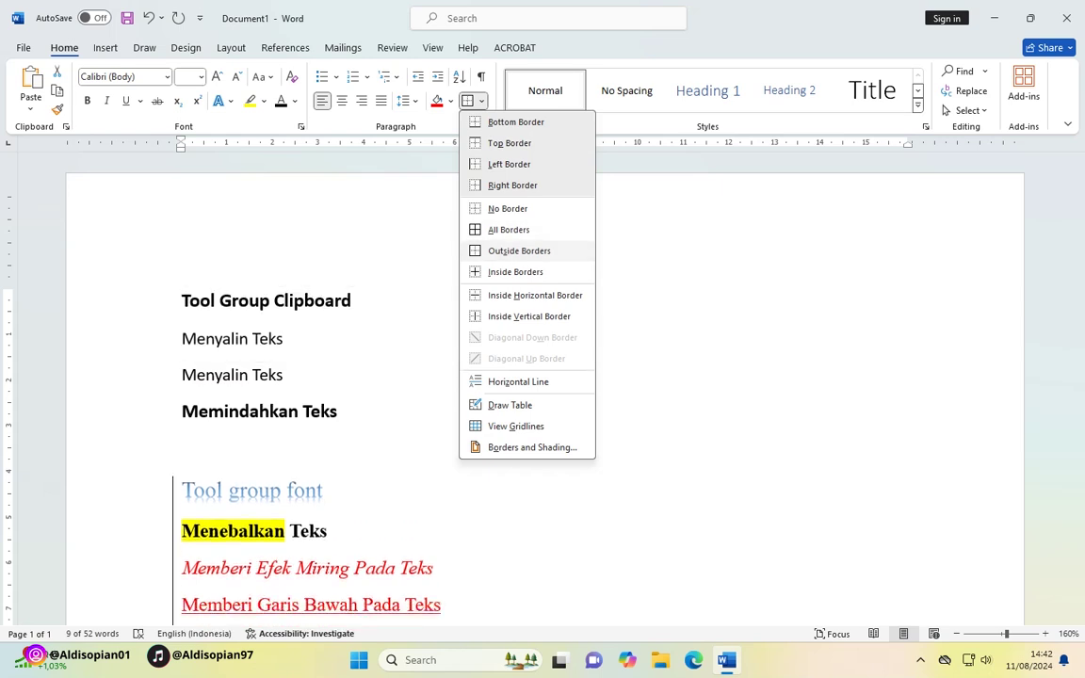
pyautogui.press('Escape')
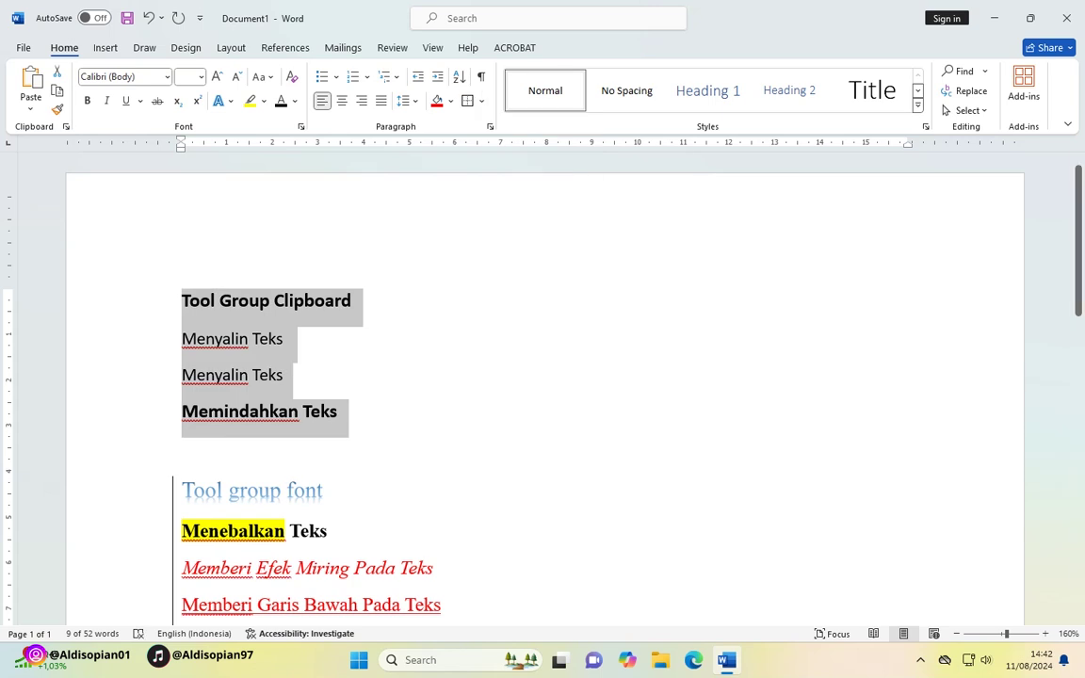
# Put all borders around and between the unbordered lines from Tool Group Clipboard through Memindahkan Teks.
pyautogui.click(482, 101)
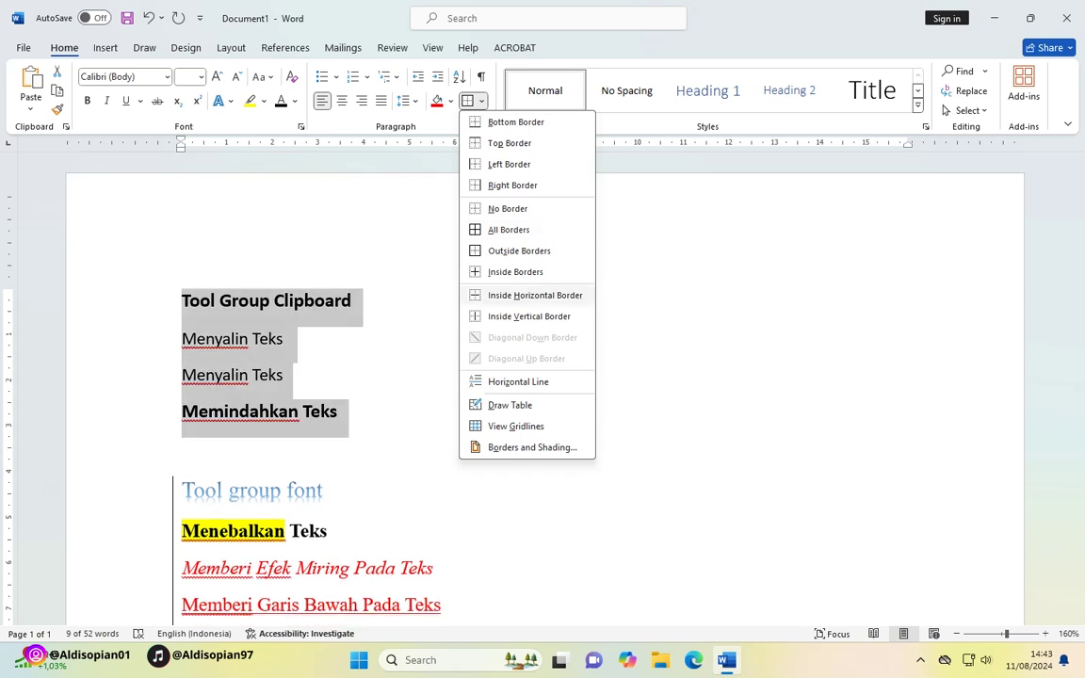
pyautogui.click(508, 229)
pyautogui.click(285, 395)
# Add two new paragraphs after the Rata Kiri kanan line and look over the available text styles.
pyautogui.scroll(-10, 286, 396)
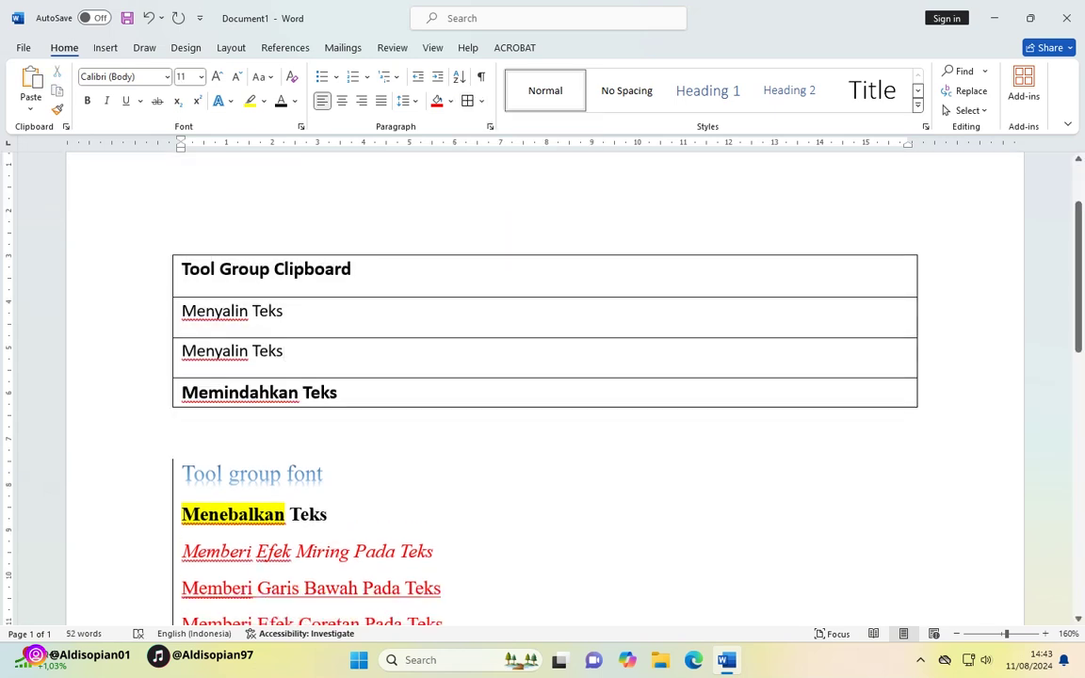
pyautogui.scroll(-6, 299, 403)
pyautogui.scroll(3, 299, 403)
pyautogui.hotkey('ctrl', 'End')
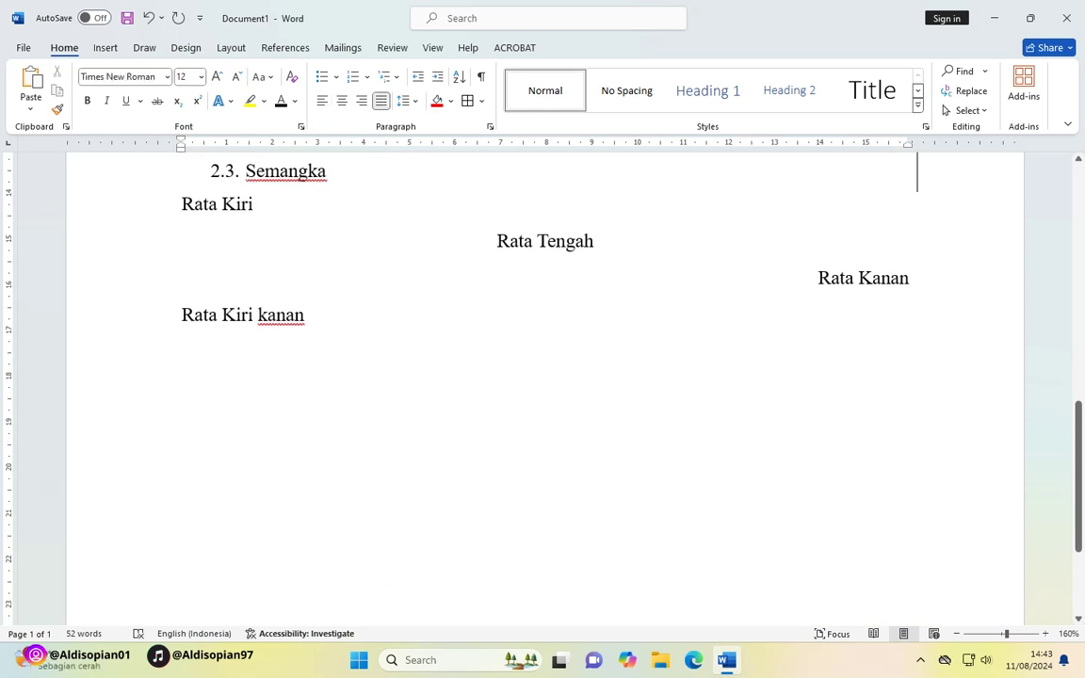
pyautogui.press('Return')
pyautogui.press('Return')
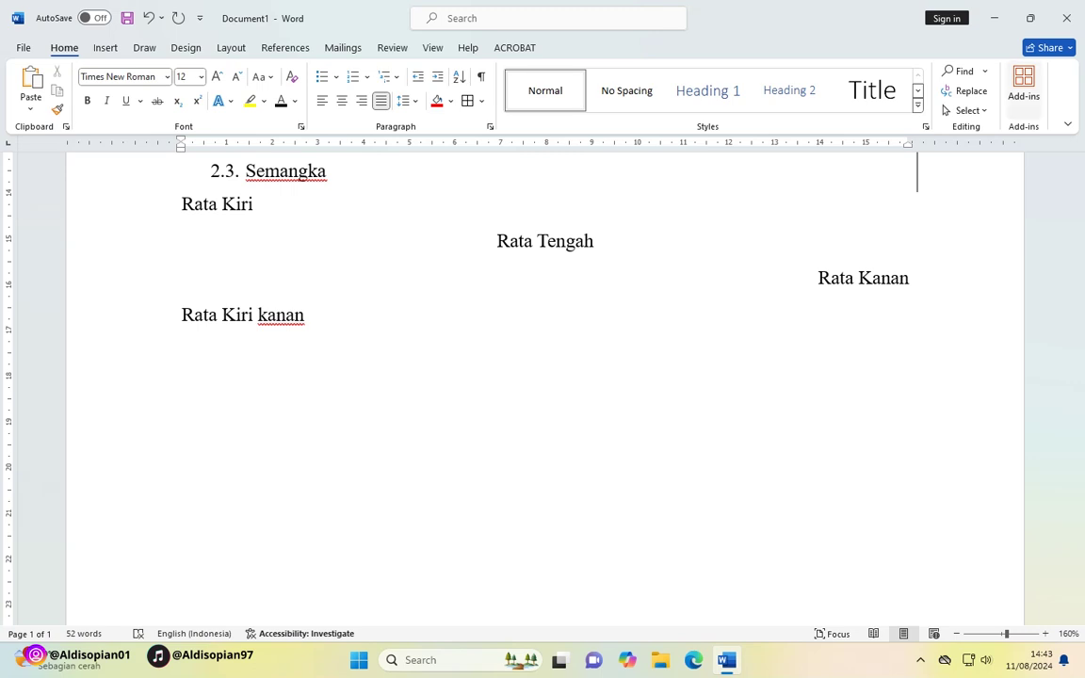
pyautogui.click(917, 105)
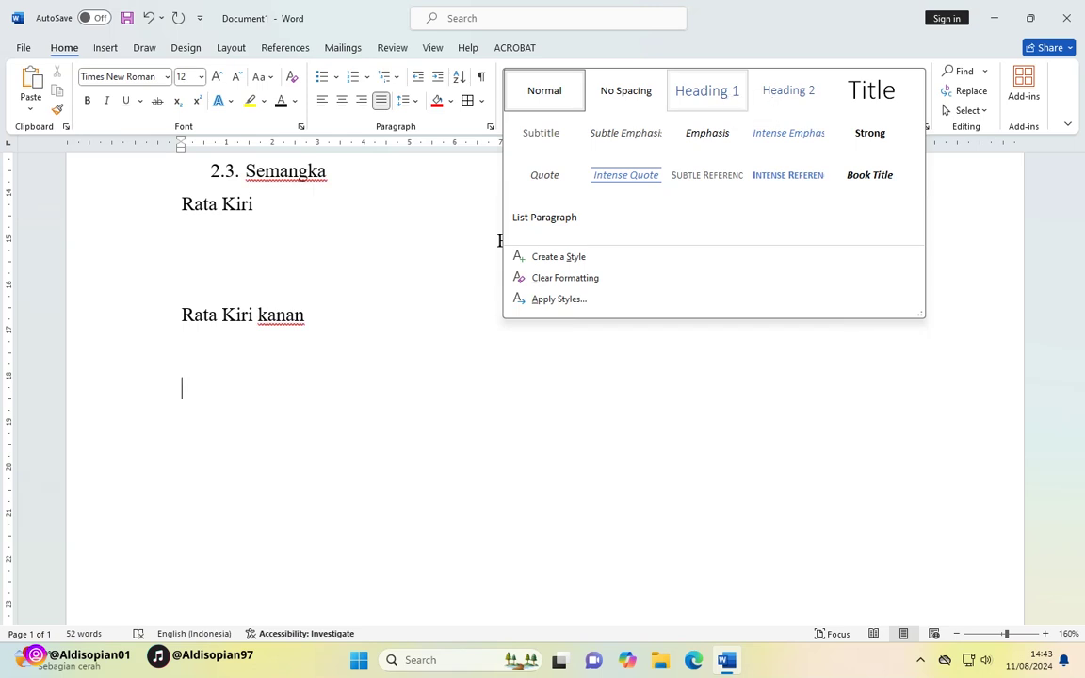
pyautogui.press('Escape')
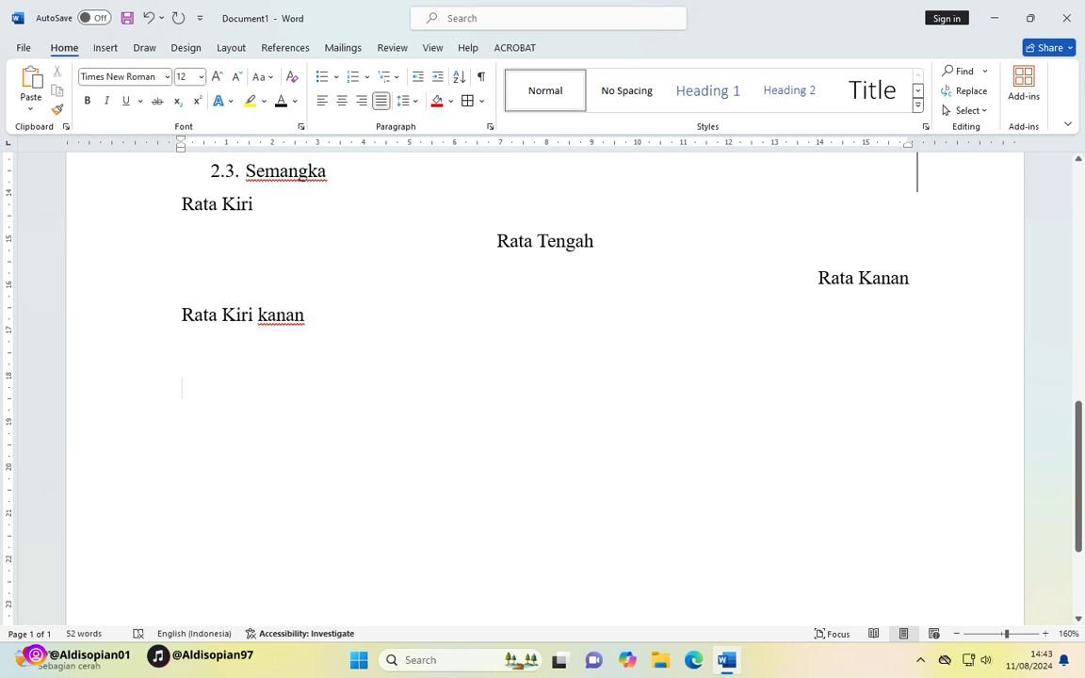
pyautogui.write('Latar')
pyautogui.press('BackSpace')
pyautogui.press('BackSpace')
pyautogui.press('BackSpace')
pyautogui.press('BackSpace')
pyautogui.press('BackSpace')
# Write the lines "Pengertian Surat" and "Pengertian Surat Menurut Para Ahli" at the end of the document.
pyautogui.write('Pengertian ')
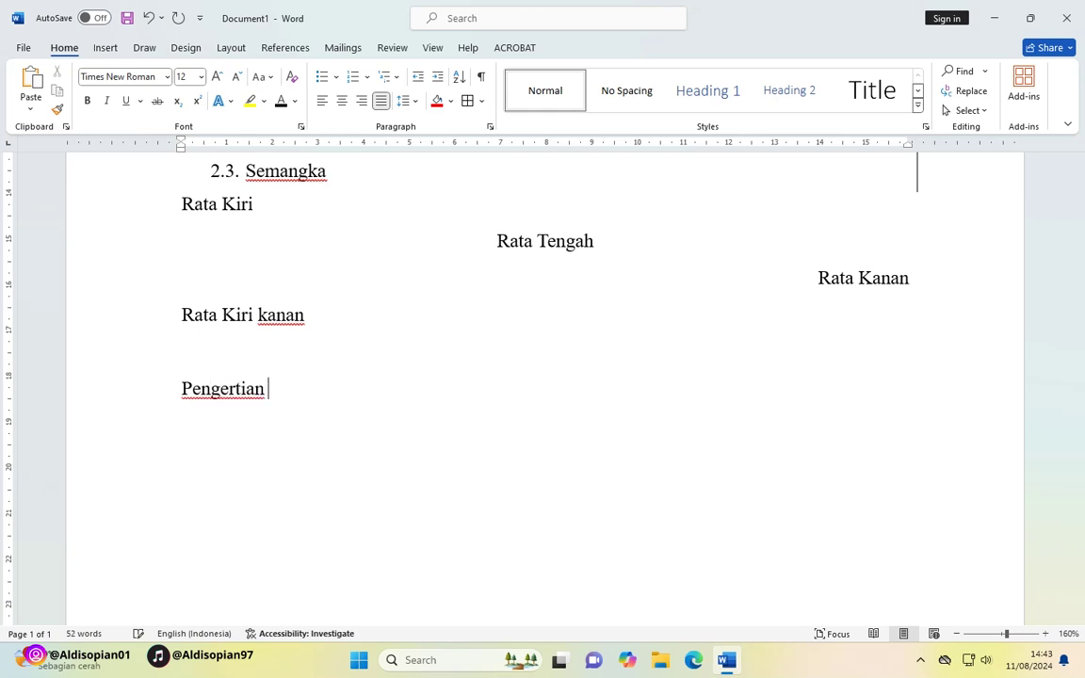
pyautogui.write('Surat')
pyautogui.press('Return')
pyautogui.write('Pengertian Surat Men')
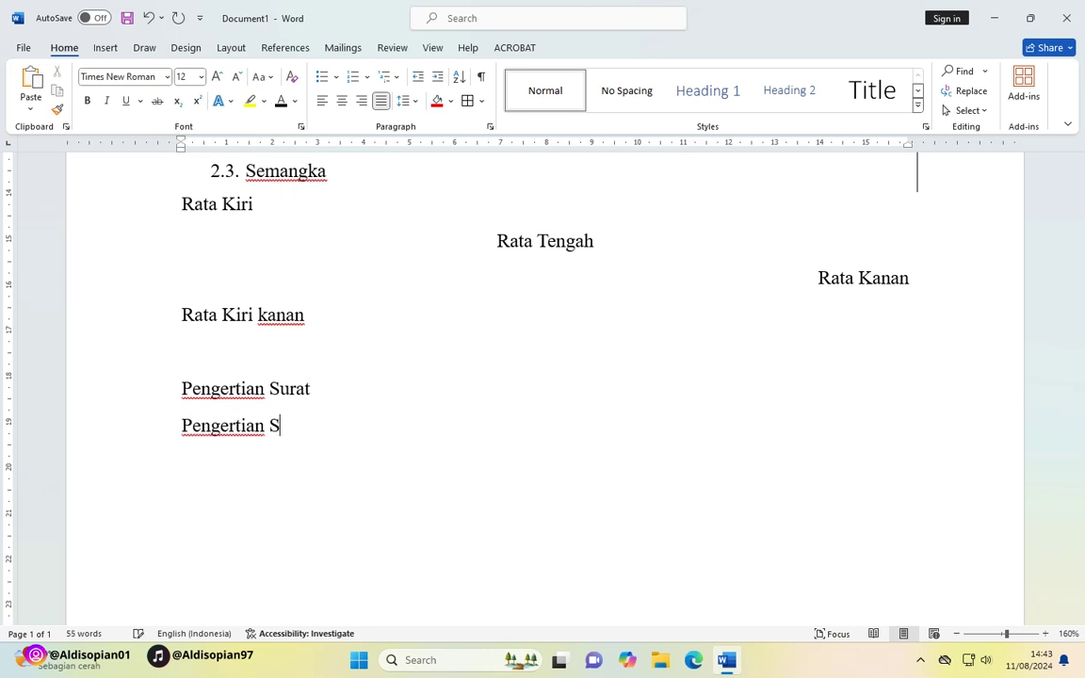
pyautogui.write('urut')
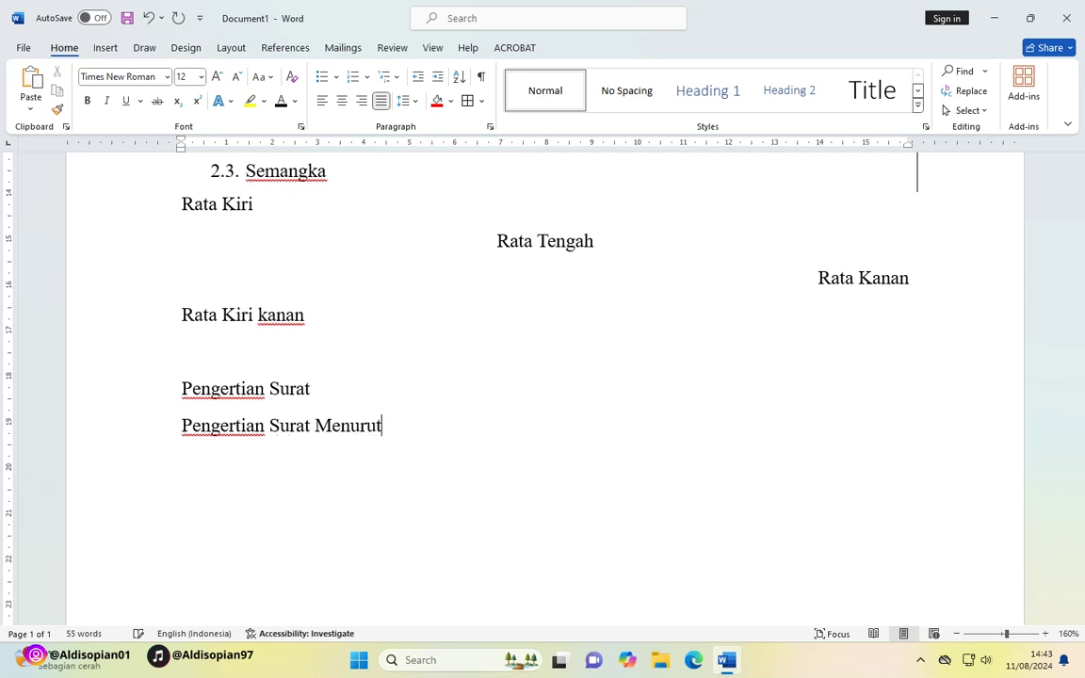
pyautogui.write(' Para Ahli')
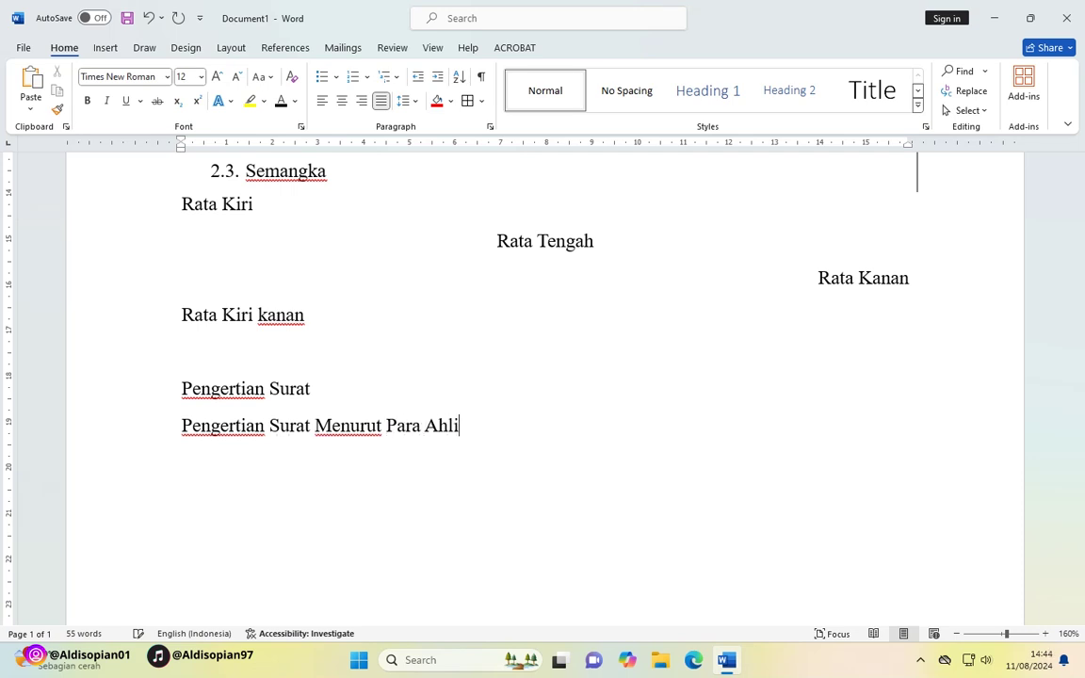
# Apply the Heading 1 style to "Pengertian Surat" and Heading 2 to "Pengertian Surat Menurut Para Ahli".
pyautogui.click(155, 388)
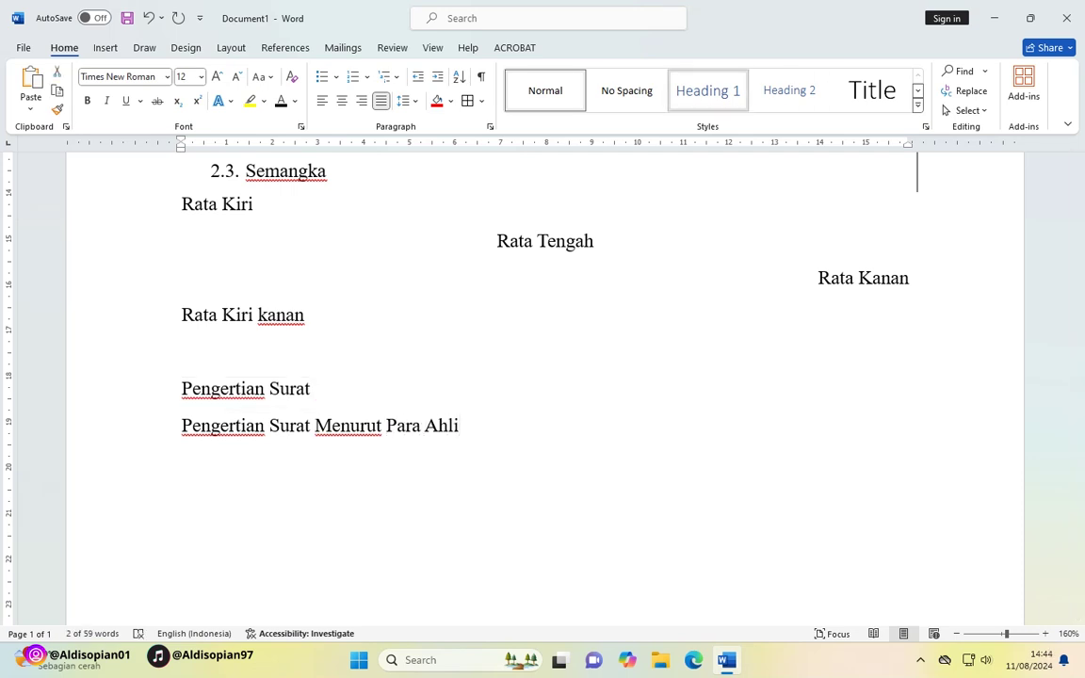
pyautogui.hotkey('ctrl', 'alt', '1')
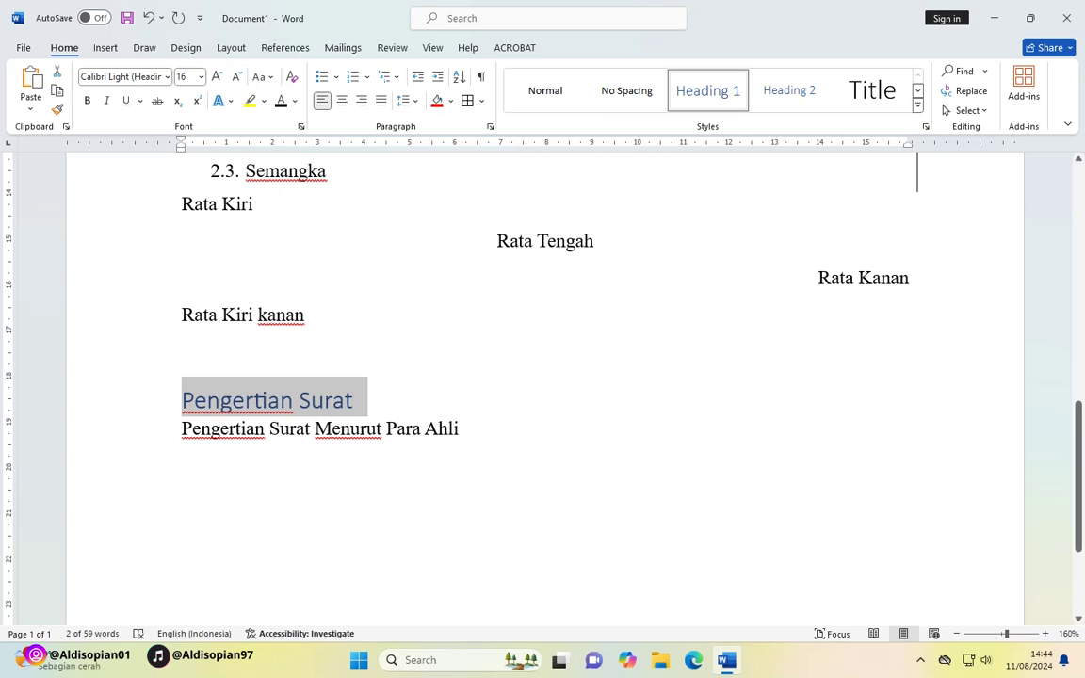
pyautogui.click(155, 430)
pyautogui.hotkey('ctrl', 'alt', '2')
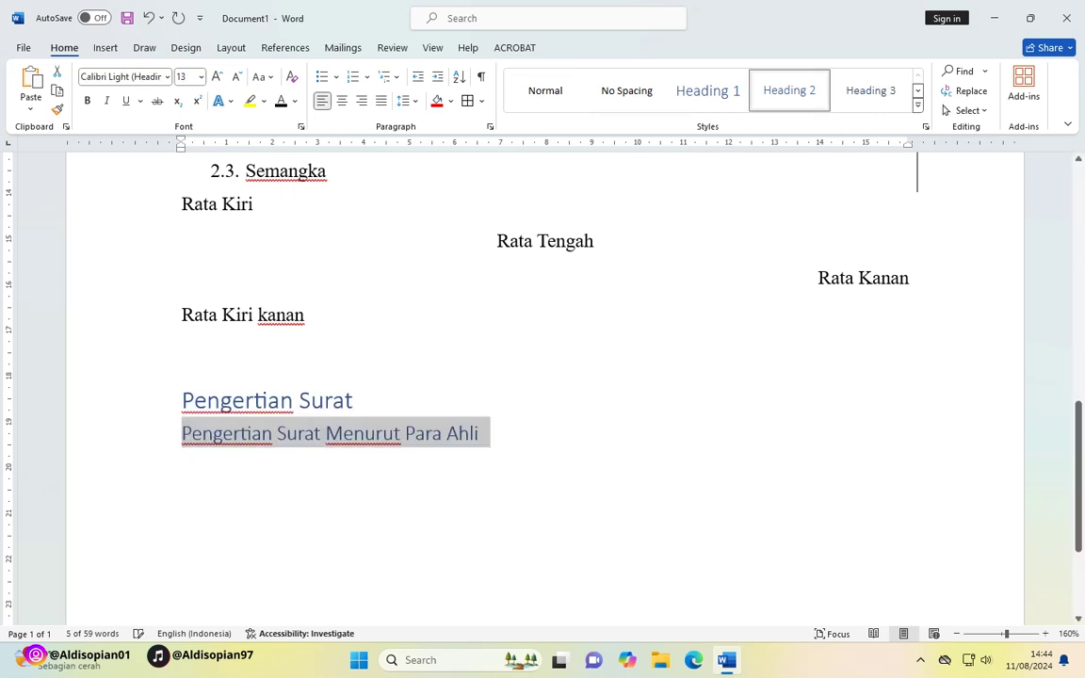
pyautogui.click(479, 433)
pyautogui.click(917, 105)
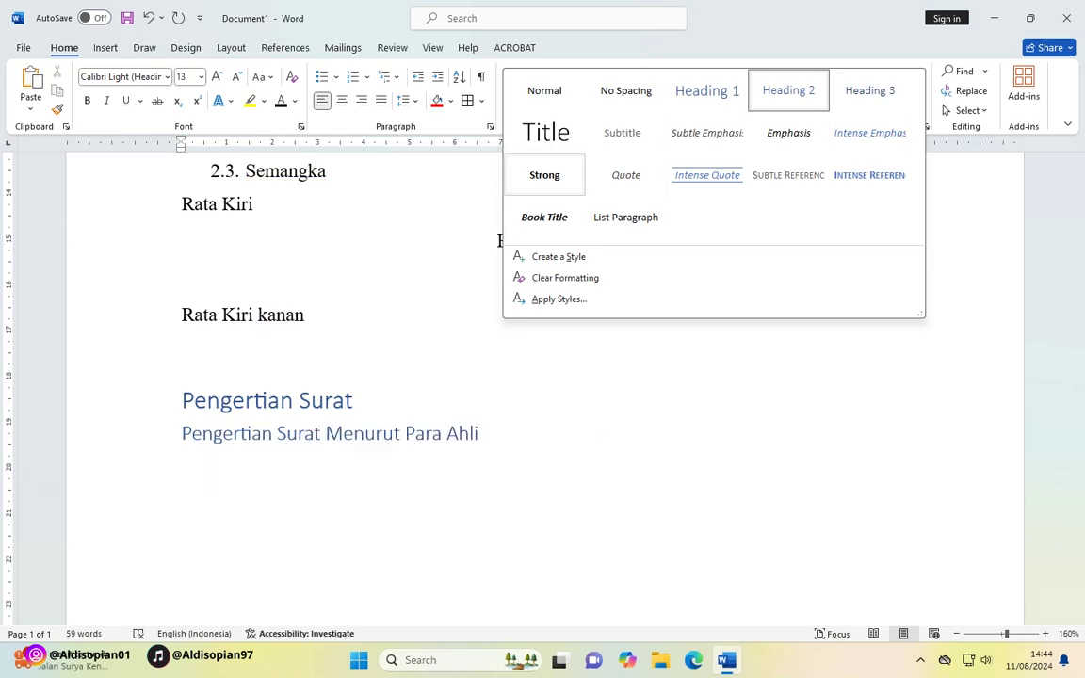
pyautogui.press('Escape')
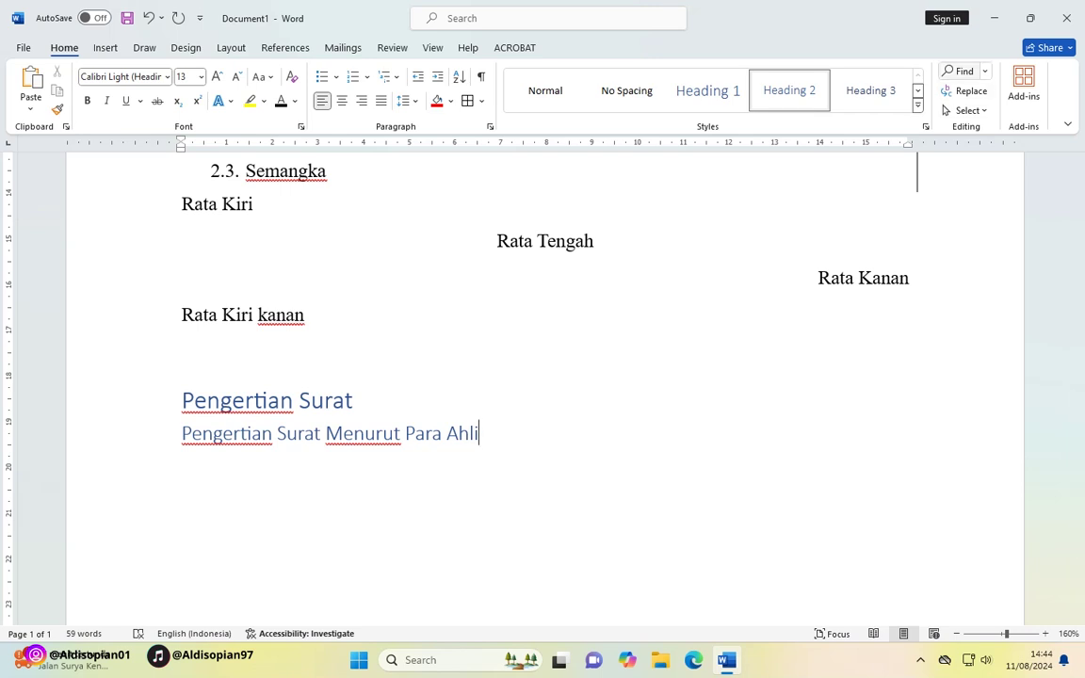
# Search the document for "melon" and replace that fruit name in the list with "Manggah".
pyautogui.hotkey('ctrl', 'f')
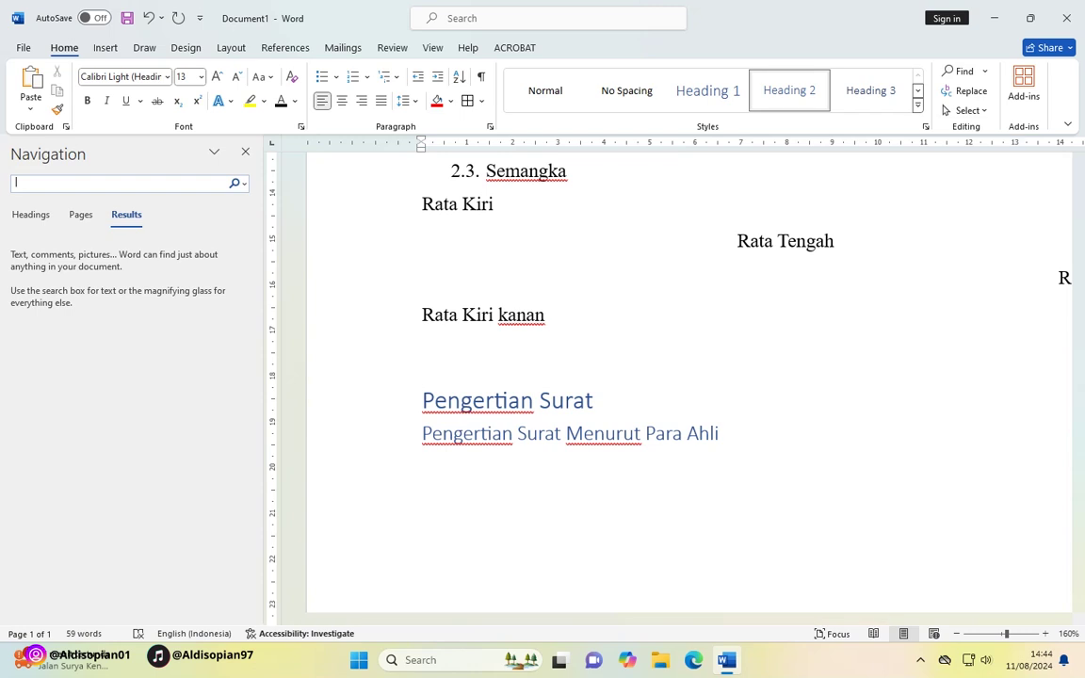
pyautogui.write('melon')
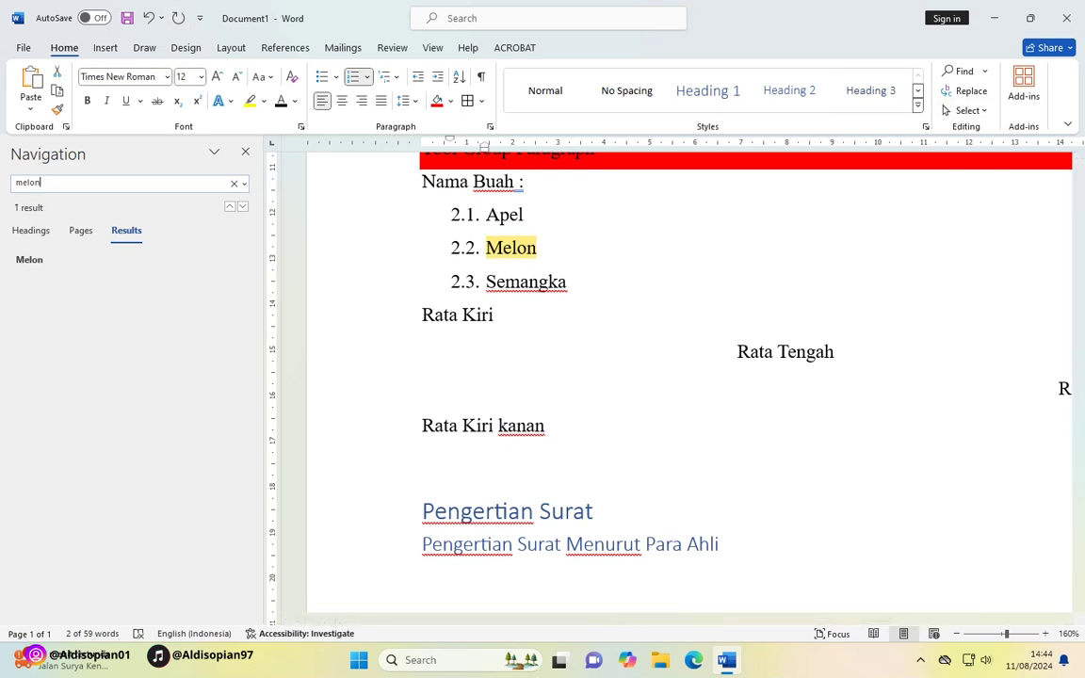
pyautogui.click(971, 90)
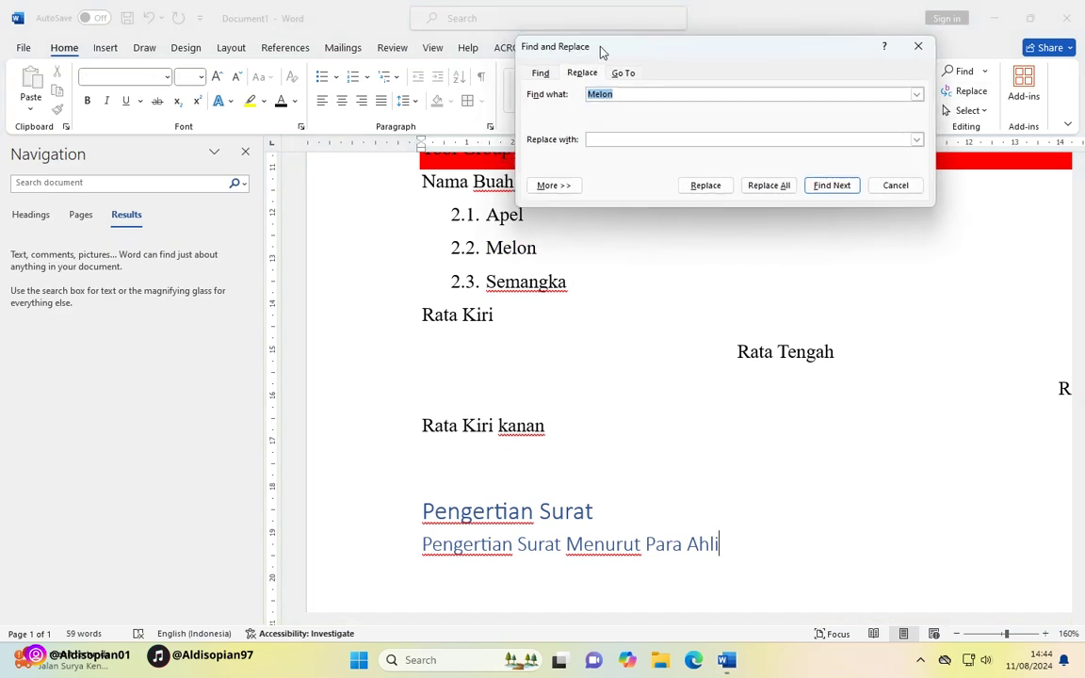
pyautogui.moveTo(594, 52); pyautogui.dragTo(825, 135)
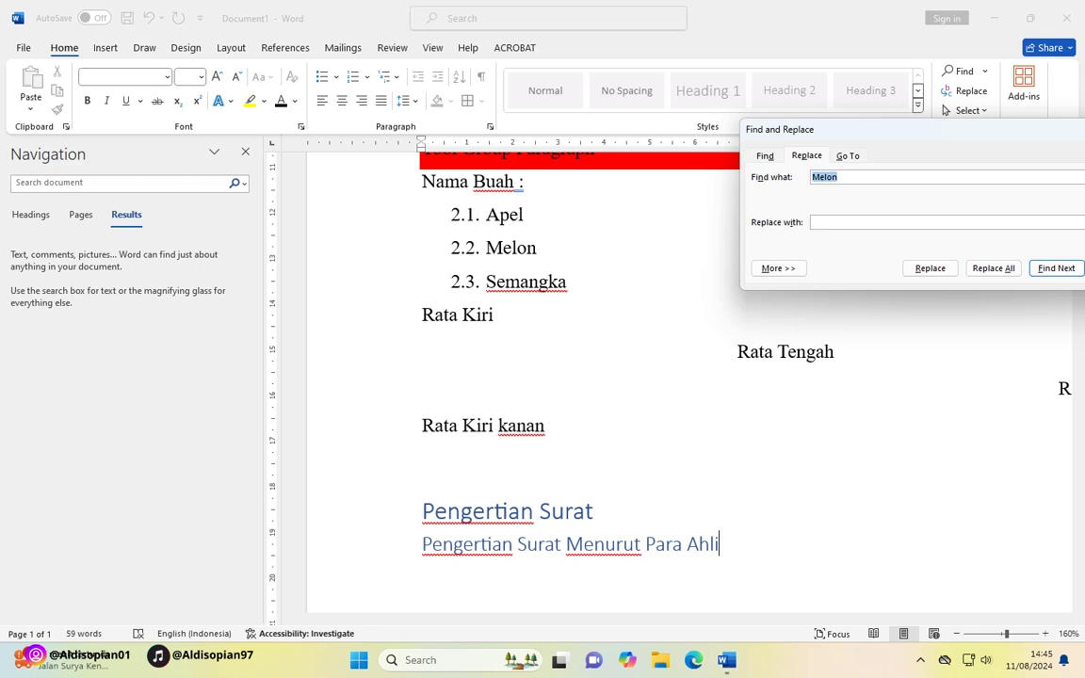
pyautogui.click(812, 222)
pyautogui.write('Manggah')
pyautogui.click(930, 268)
pyautogui.click(930, 268)
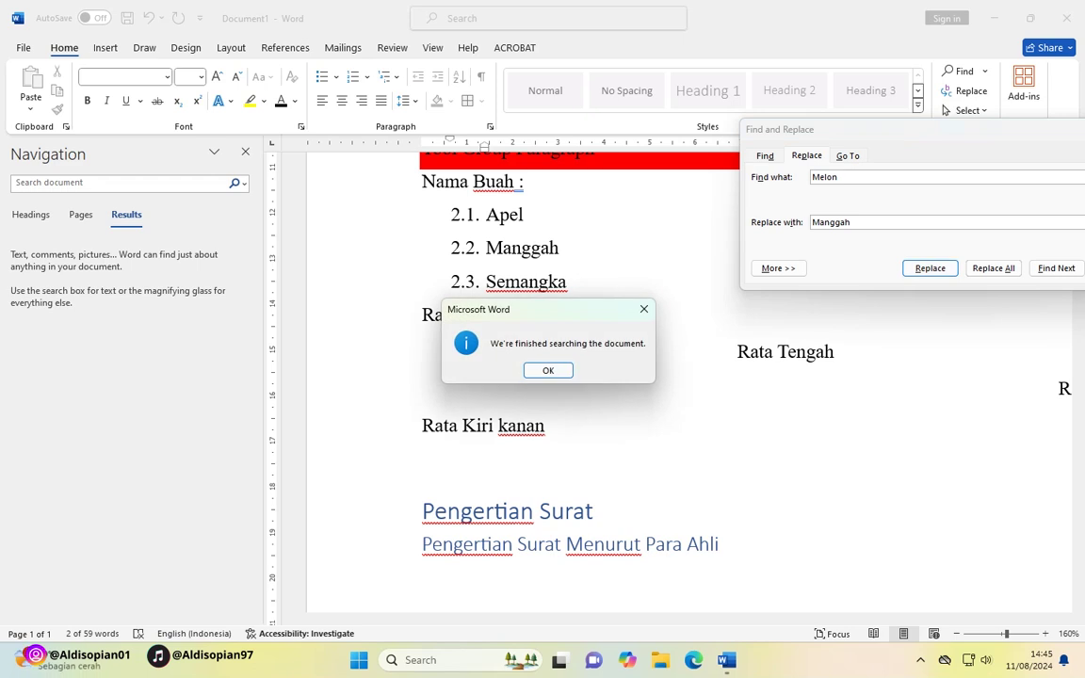
pyautogui.press('Return')
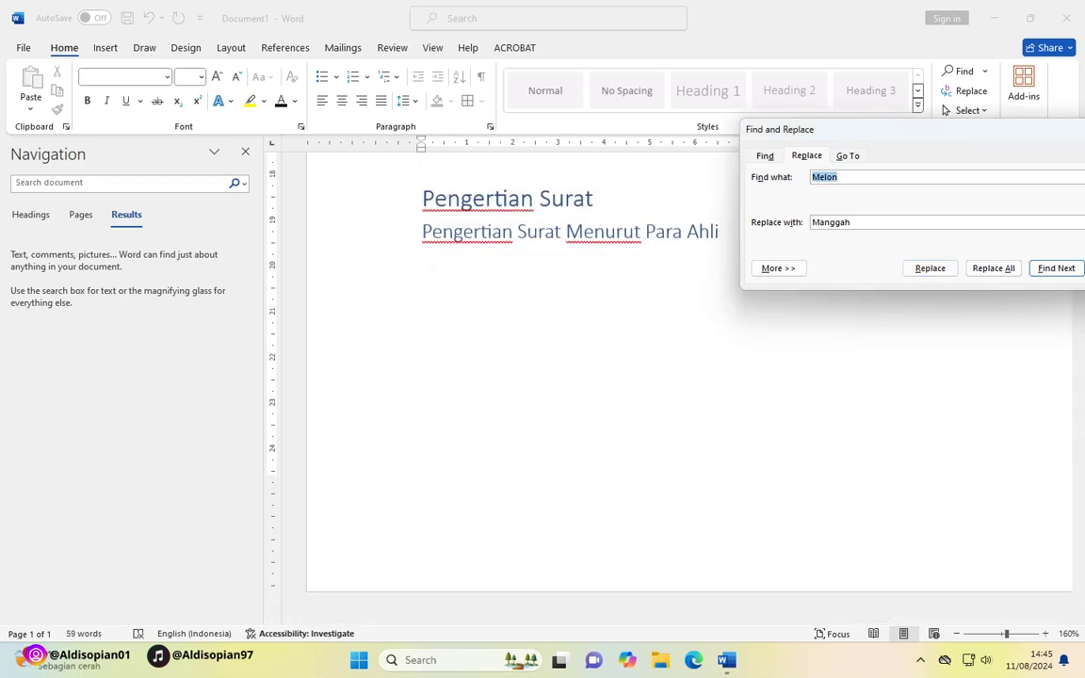
pyautogui.moveTo(786, 133); pyautogui.dragTo(403, 133)
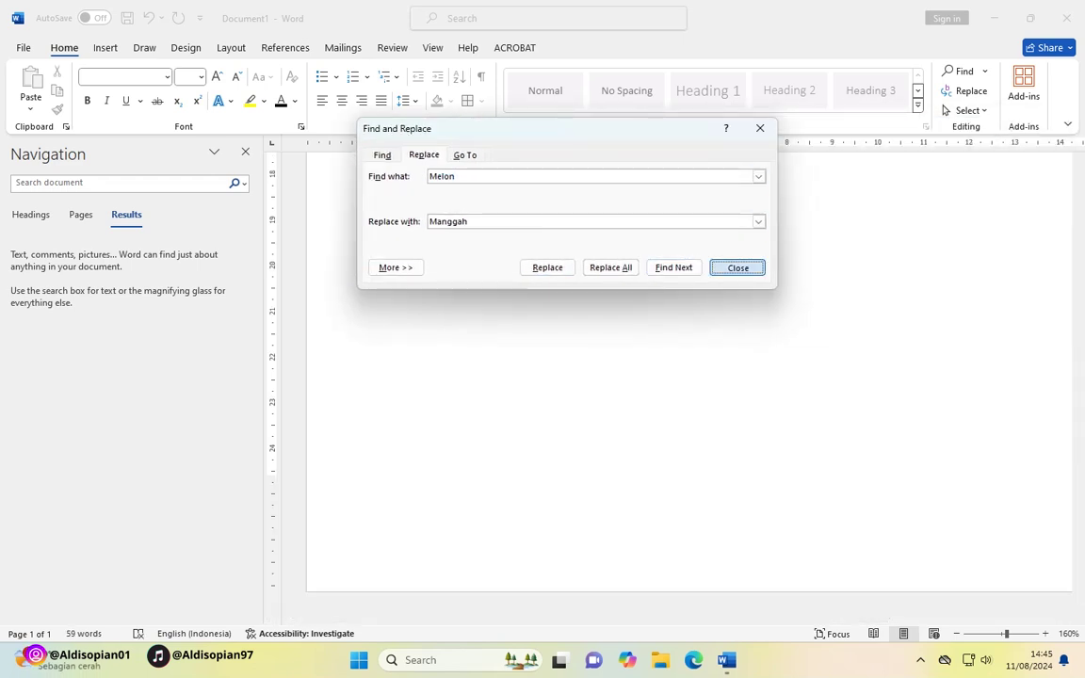
pyautogui.click(732, 265)
# Clear all formatting from the entire document's text.
pyautogui.scroll(15, 688, 376)
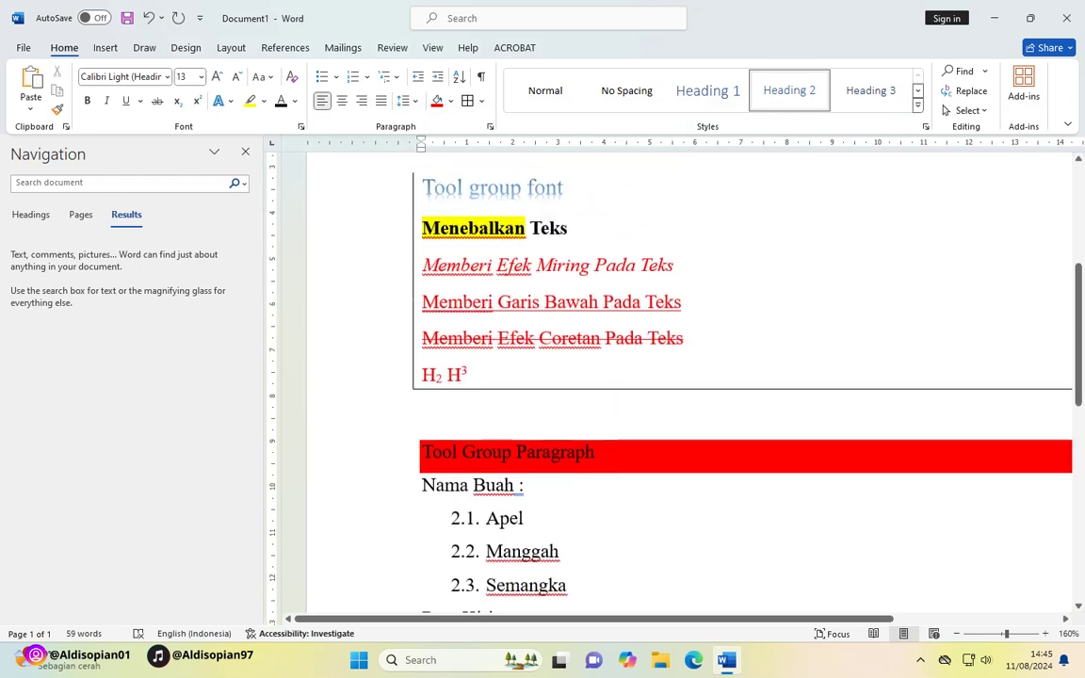
pyautogui.scroll(-6, 687, 377)
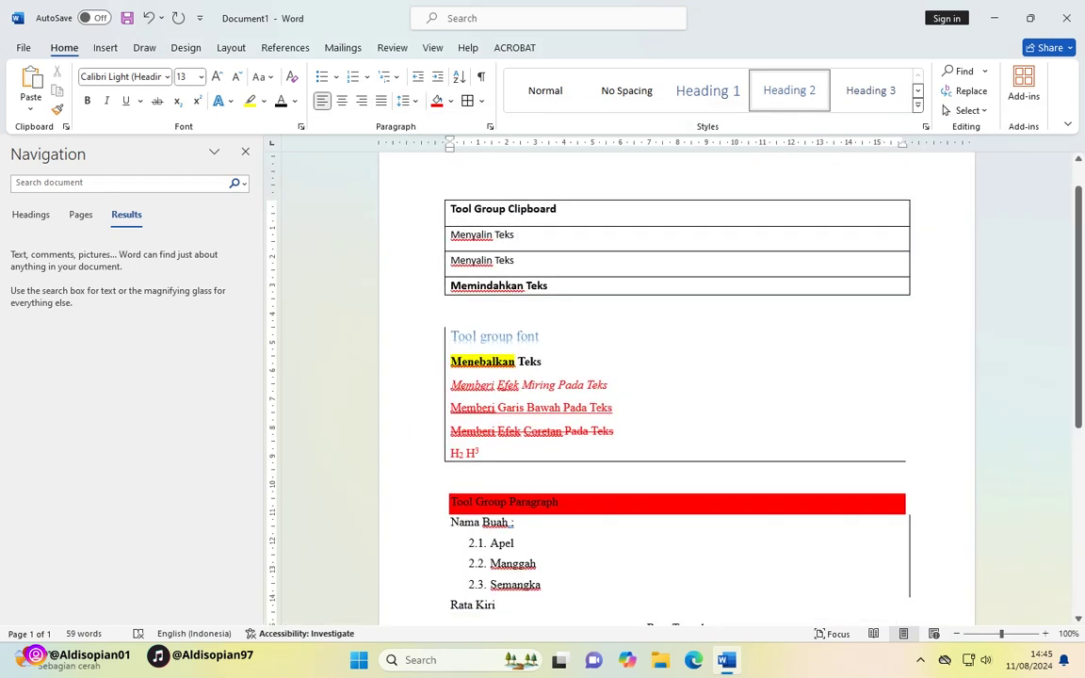
pyautogui.scroll(-3, 676, 377)
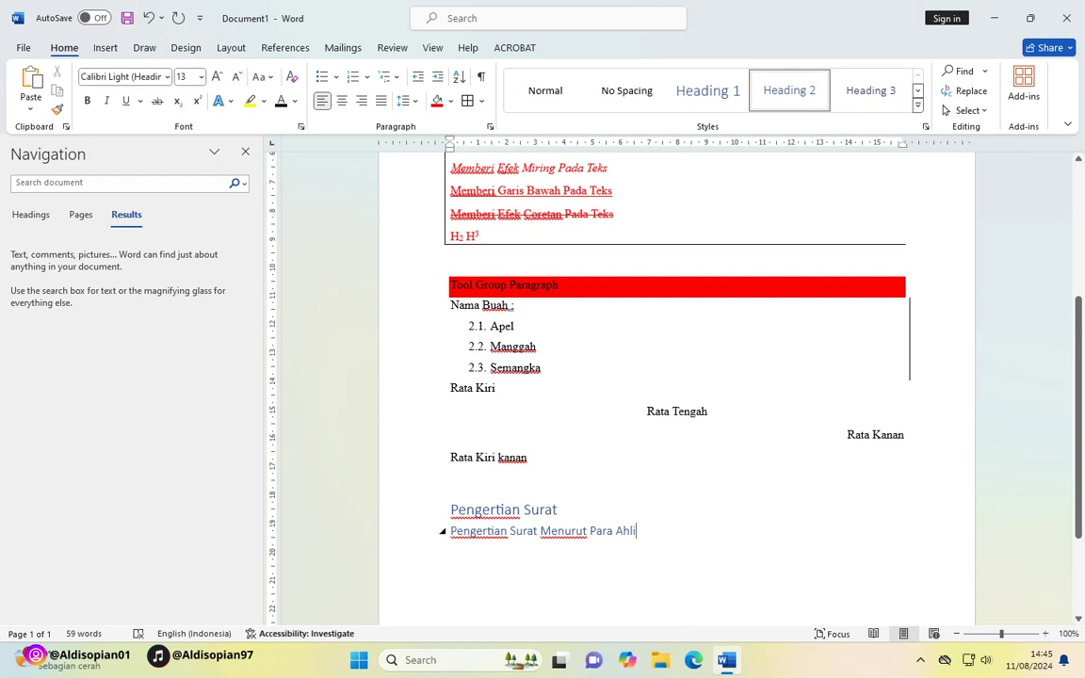
pyautogui.hotkey('ctrl', 'a')
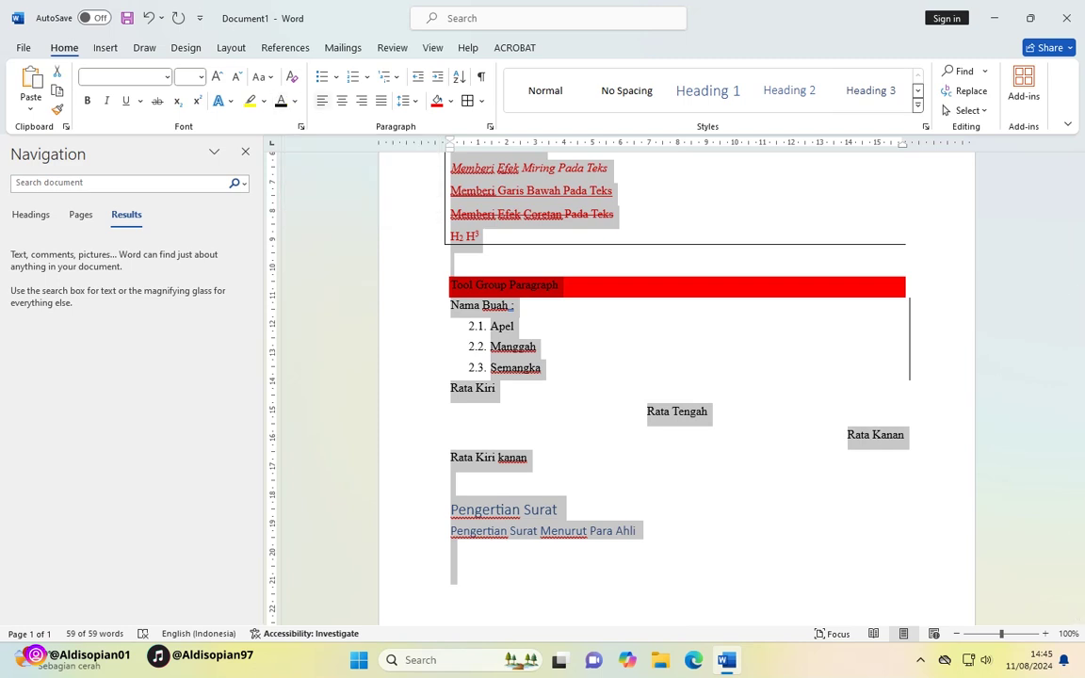
pyautogui.scroll(5, 676, 386)
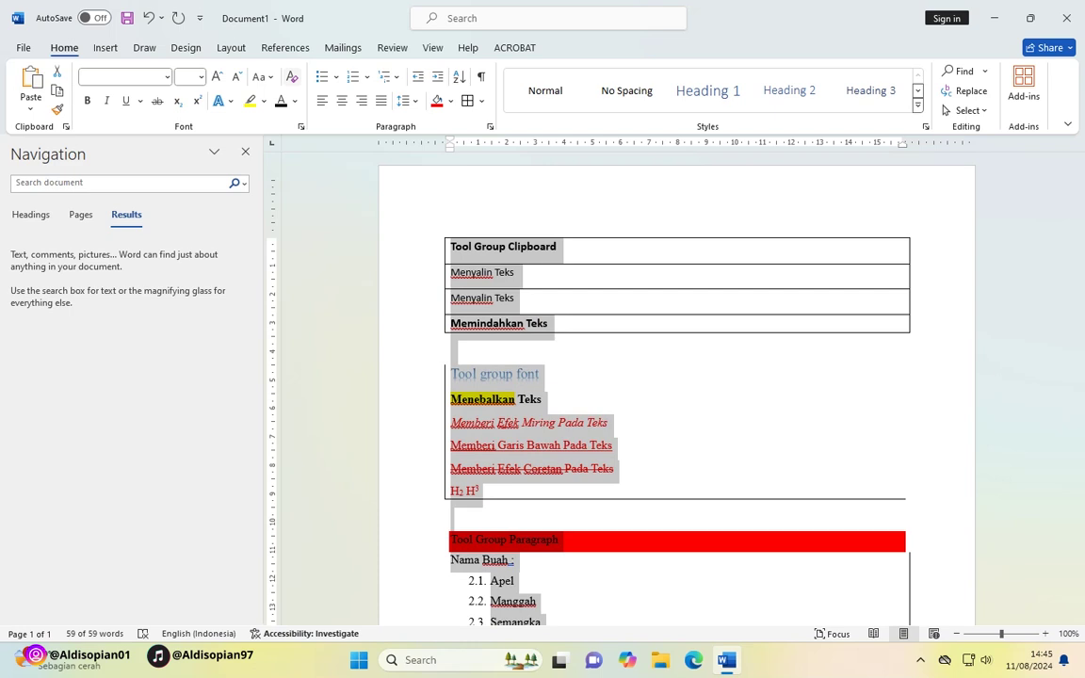
pyautogui.click(291, 77)
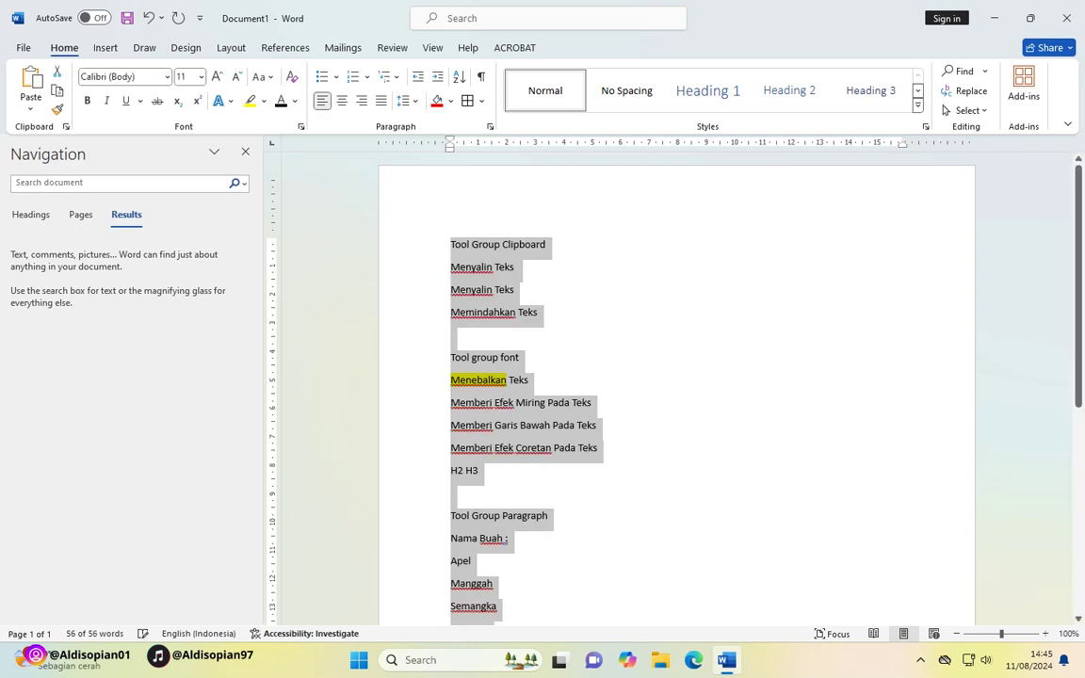
pyautogui.scroll(-5, 676, 386)
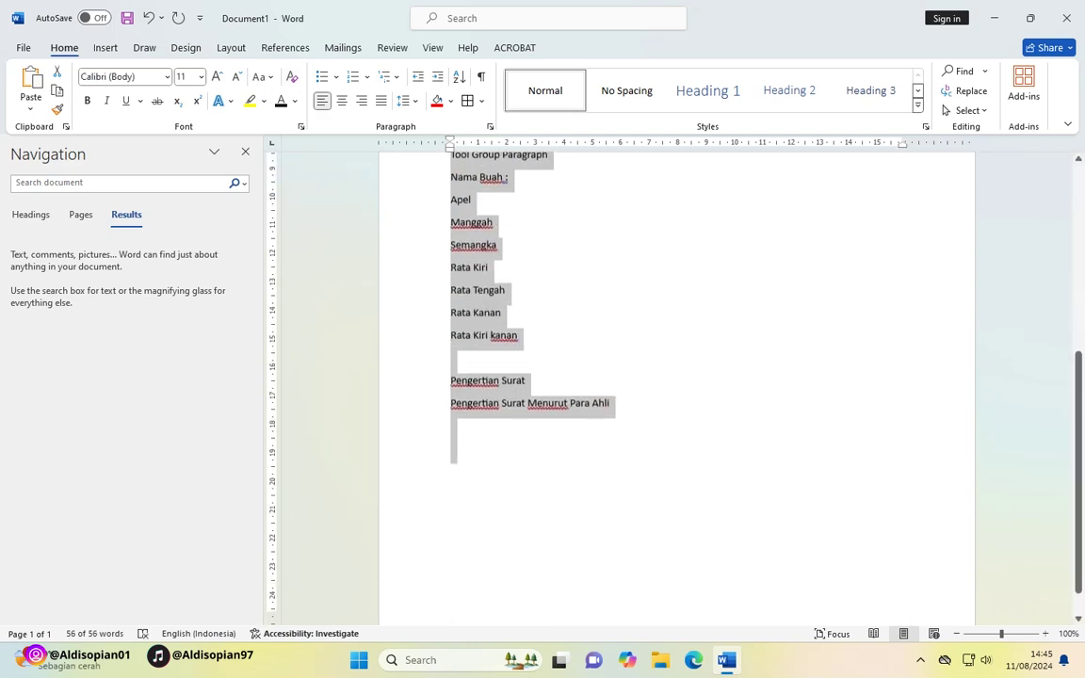
# Remove the yellow highlight from the word "Menebalkan" under Tool group font.
pyautogui.scroll(6, 676, 386)
pyautogui.click(451, 307)
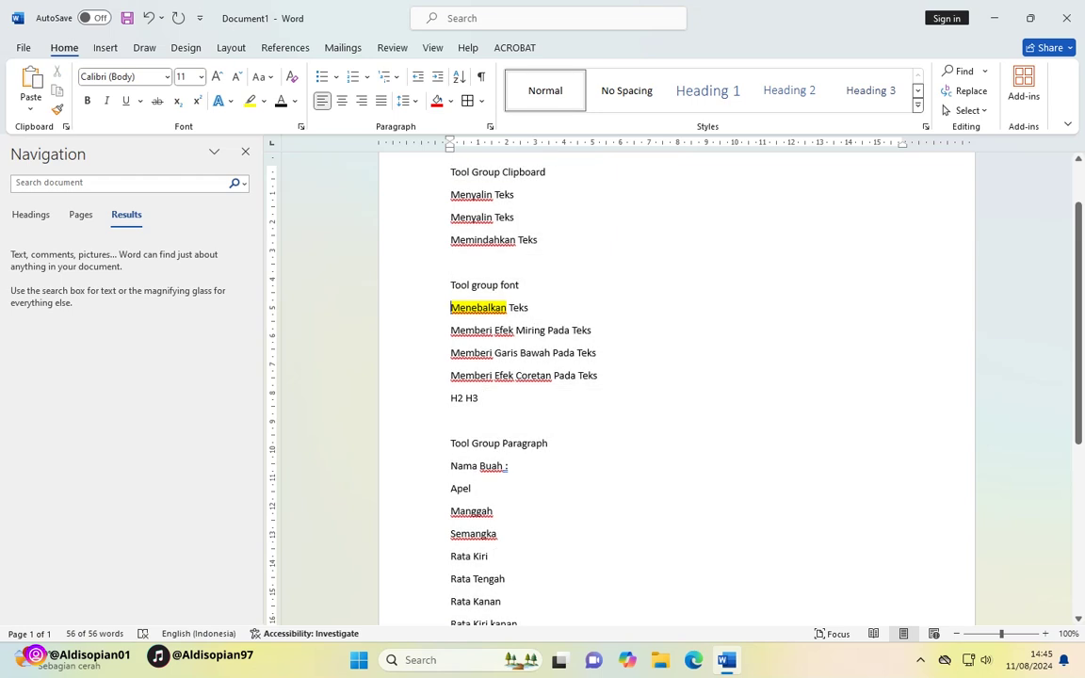
pyautogui.moveTo(506, 307); pyautogui.dragTo(451, 307)
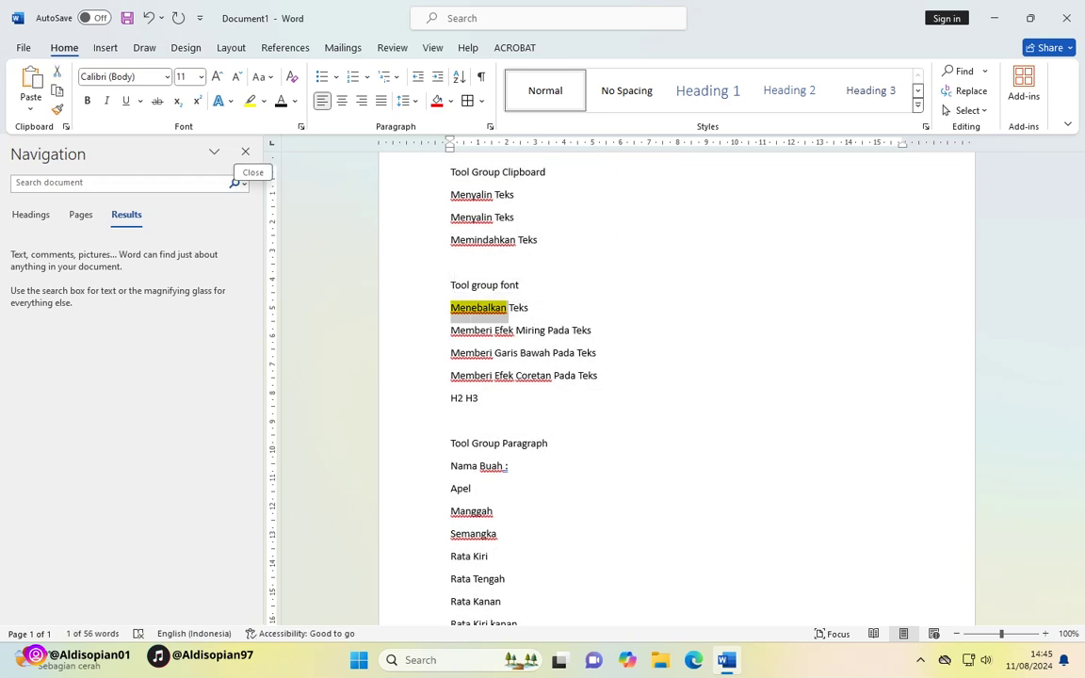
pyautogui.click(262, 101)
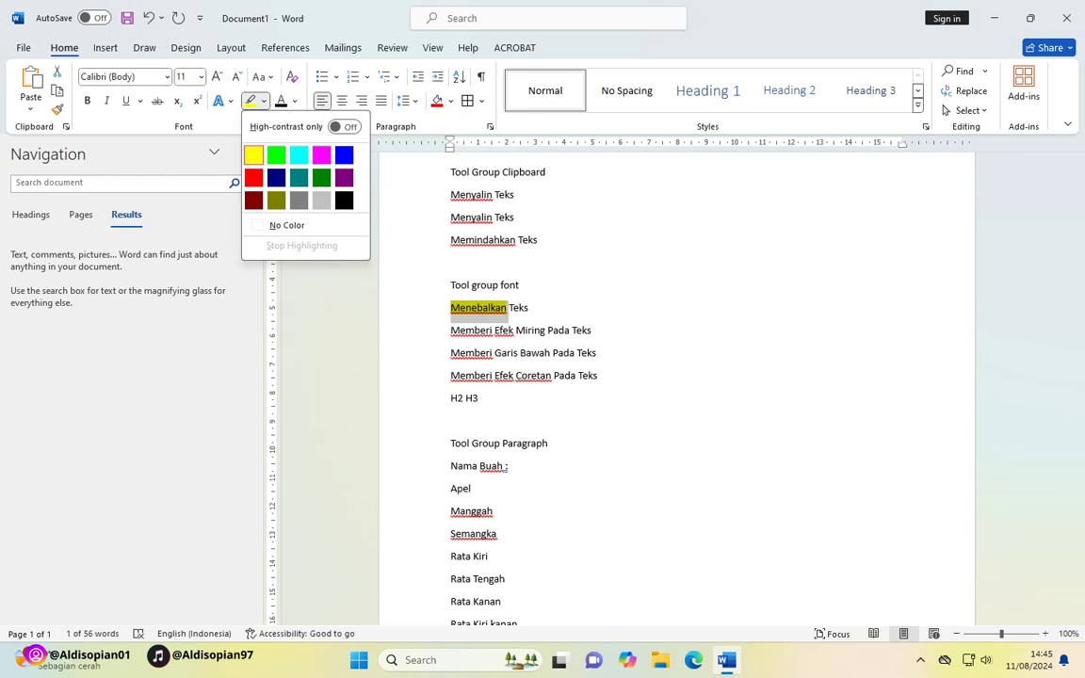
pyautogui.click(531, 375)
pyautogui.click(531, 375)
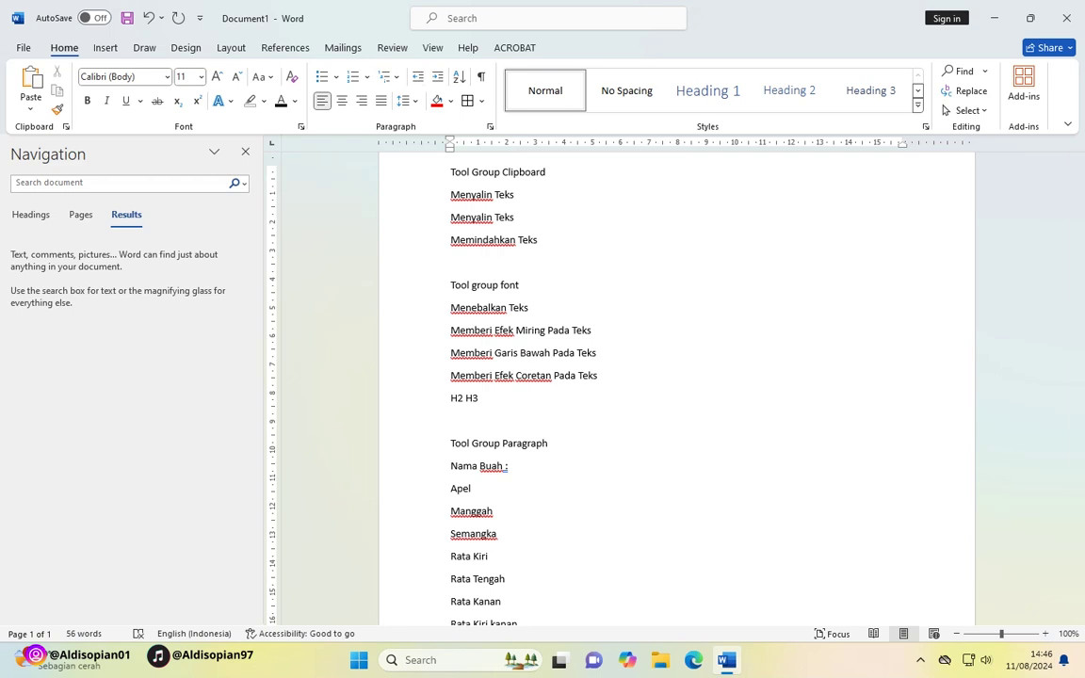
pyautogui.moveTo(542, 6)
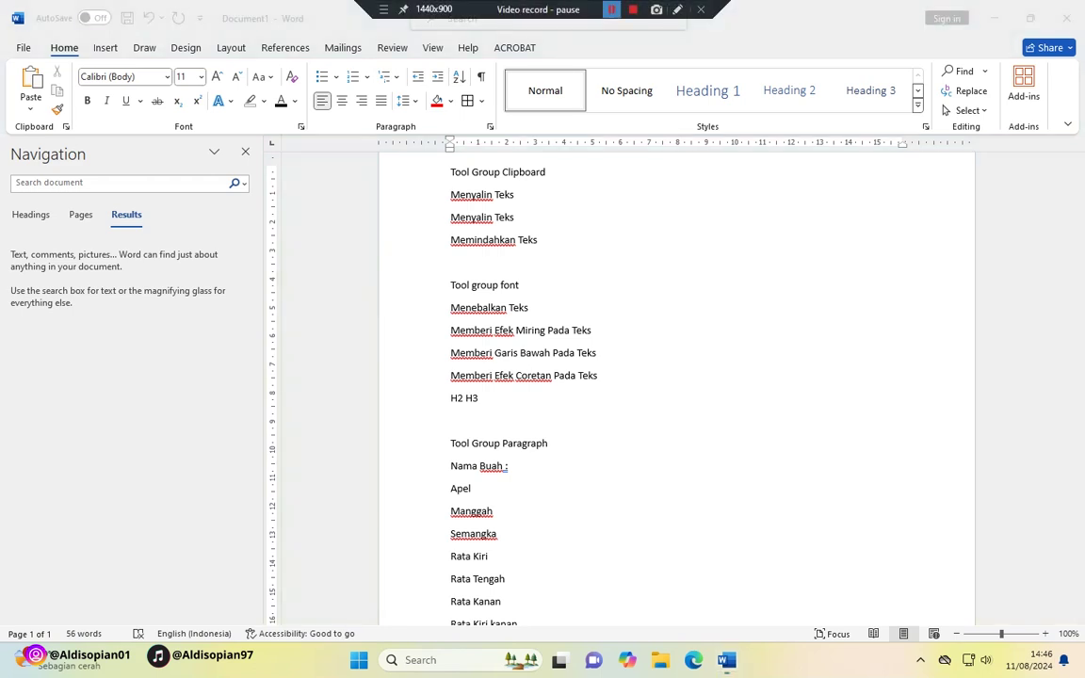
pyautogui.click(633, 9)
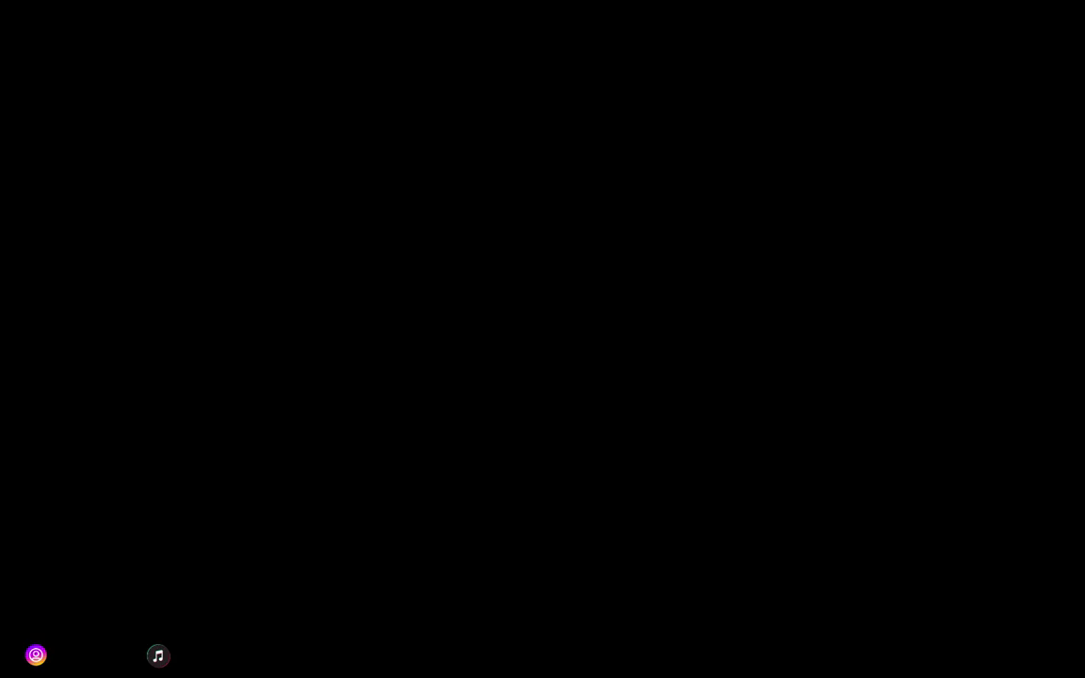